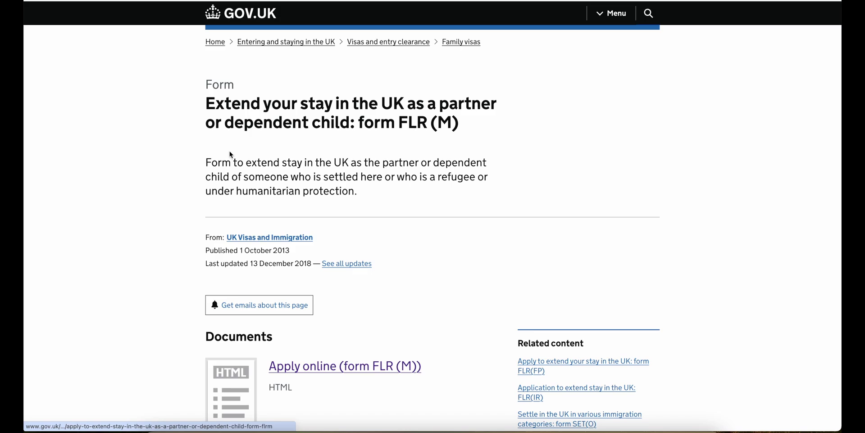
# - Go from the Apply online (form FLR (M)) page to the online application form
pyautogui.scroll(-3, 271, 269)
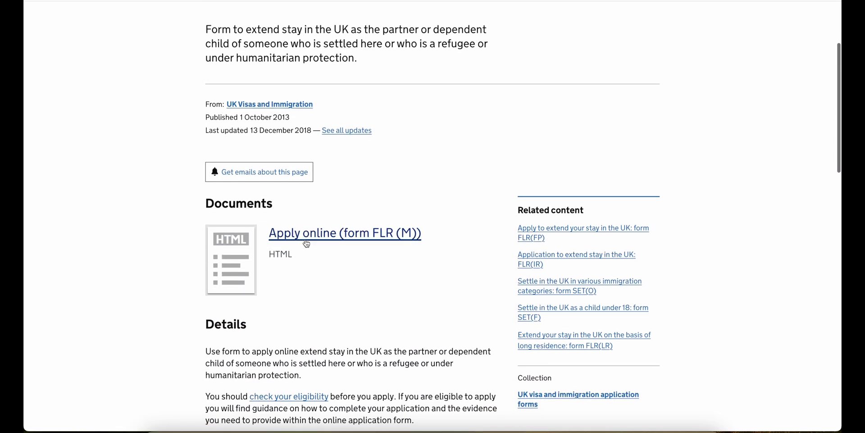
pyautogui.click(315, 239)
pyautogui.scroll(-1, 315, 235)
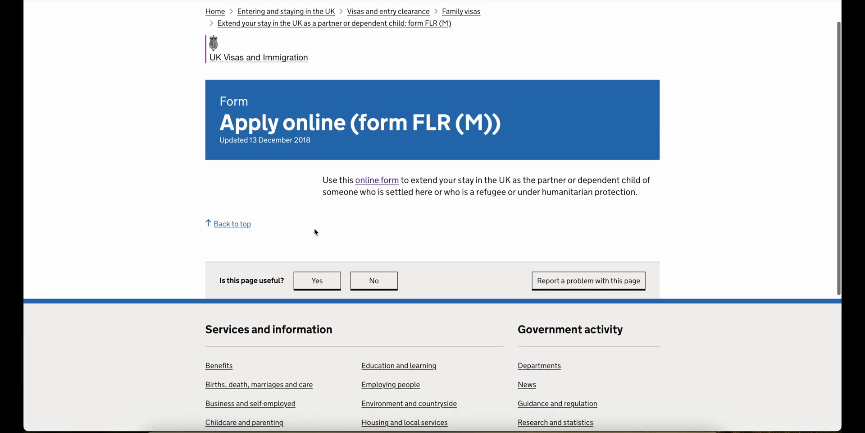
pyautogui.click(380, 180)
pyautogui.scroll(-2, 379, 176)
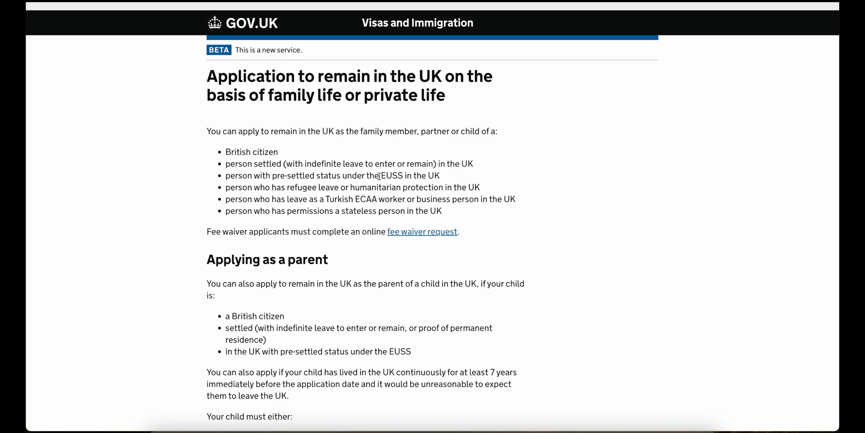
# - Start the application, answering that you are in the UK with no pending applications
pyautogui.scroll(-20, 379, 176)
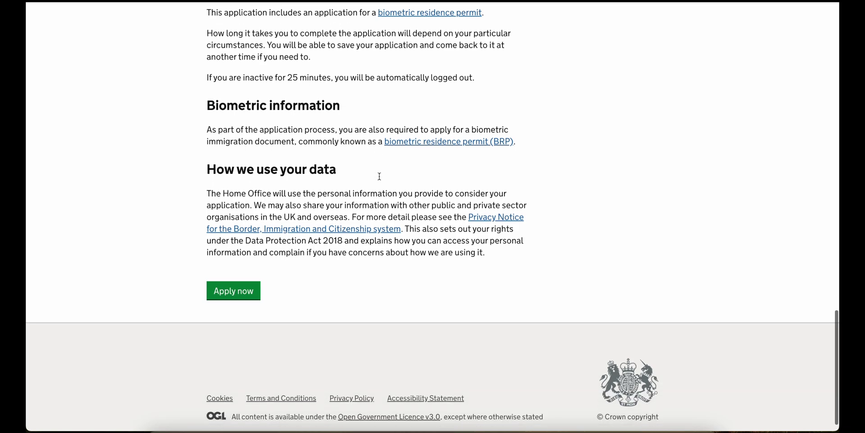
pyautogui.click(237, 277)
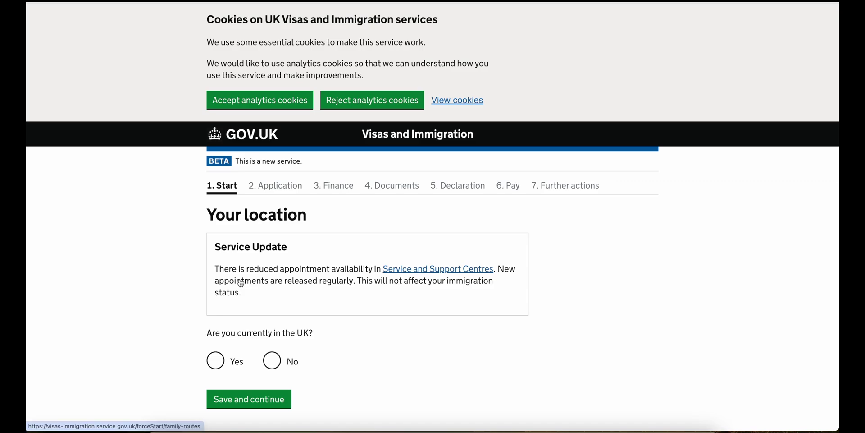
pyautogui.scroll(-3, 241, 283)
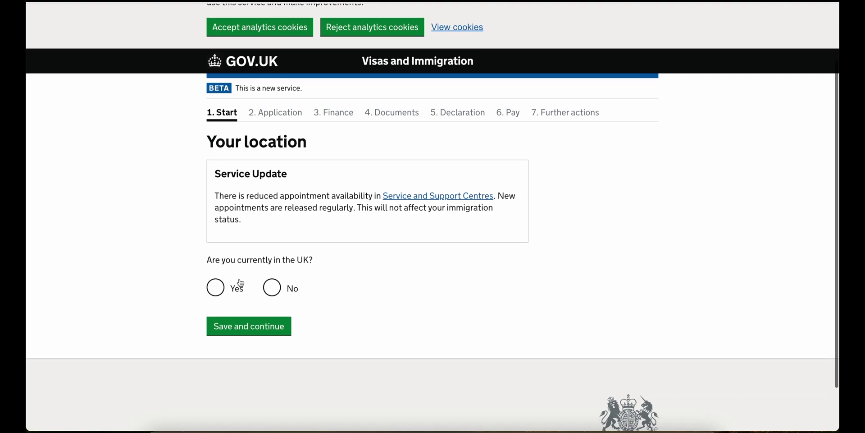
pyautogui.click(241, 283)
pyautogui.click(243, 326)
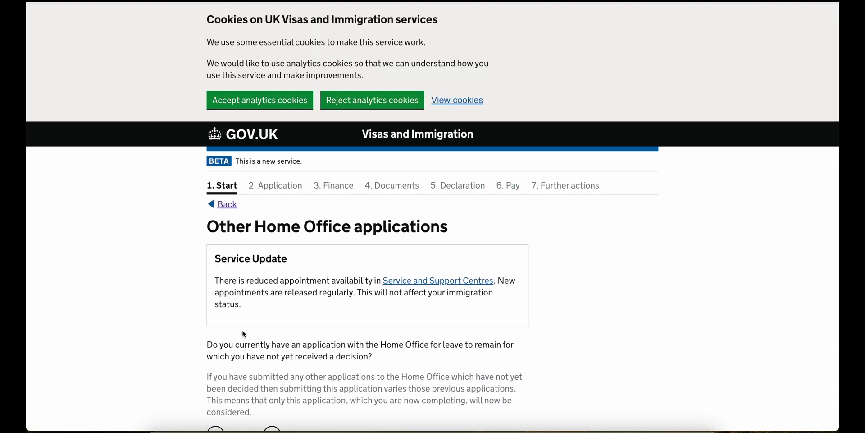
pyautogui.scroll(-3, 244, 333)
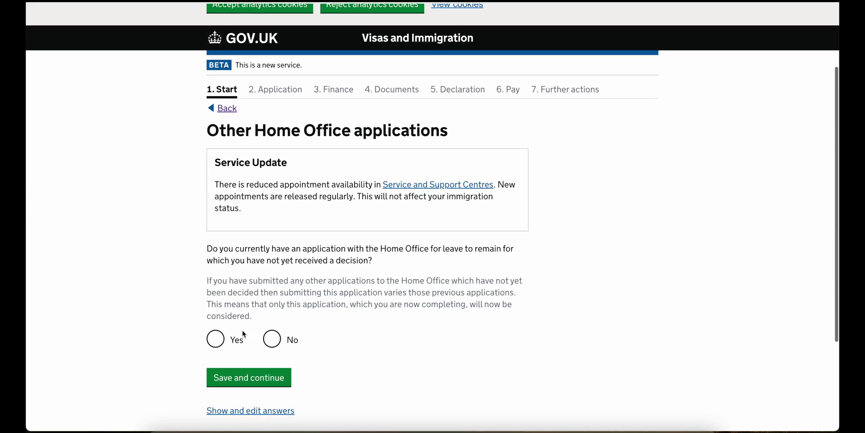
pyautogui.click(271, 326)
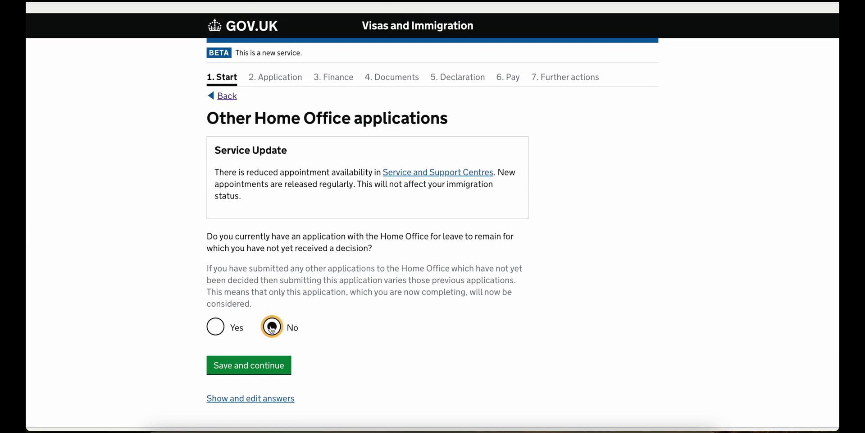
pyautogui.click(270, 363)
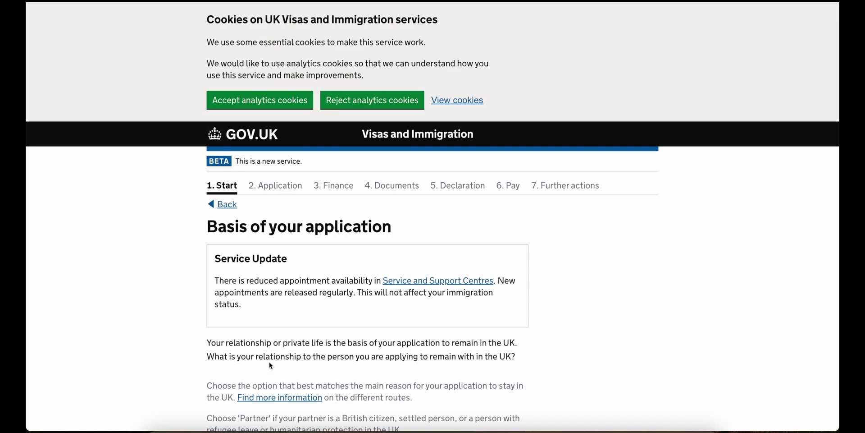
# - Choose Partner as the application basis and confirm current leave is as a partner
pyautogui.scroll(-5, 269, 361)
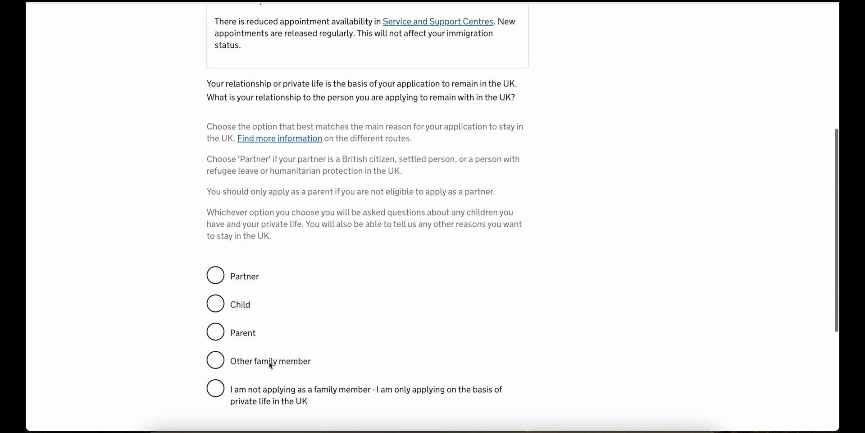
pyautogui.click(252, 278)
pyautogui.scroll(-2, 261, 361)
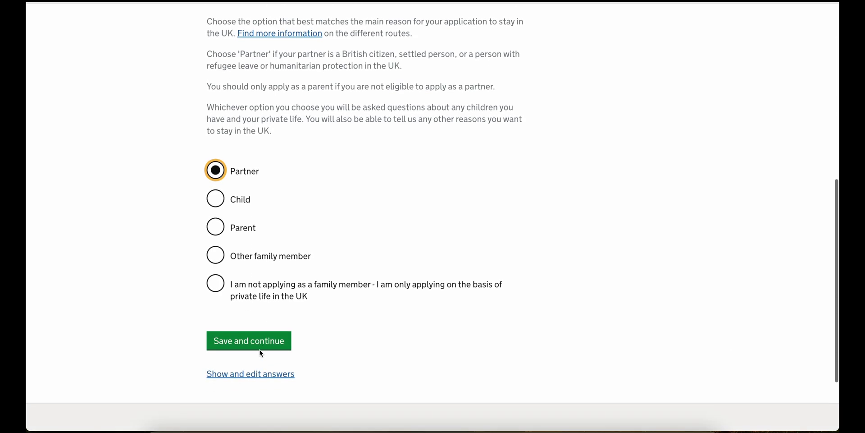
pyautogui.click(261, 353)
pyautogui.scroll(-3, 260, 335)
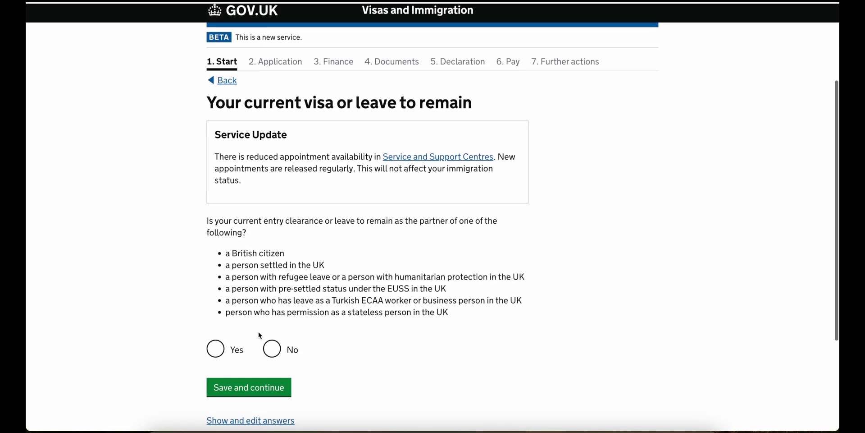
pyautogui.click(220, 352)
# - Answer No to the pre-9 July 2012 application question and save
pyautogui.scroll(-2, 247, 375)
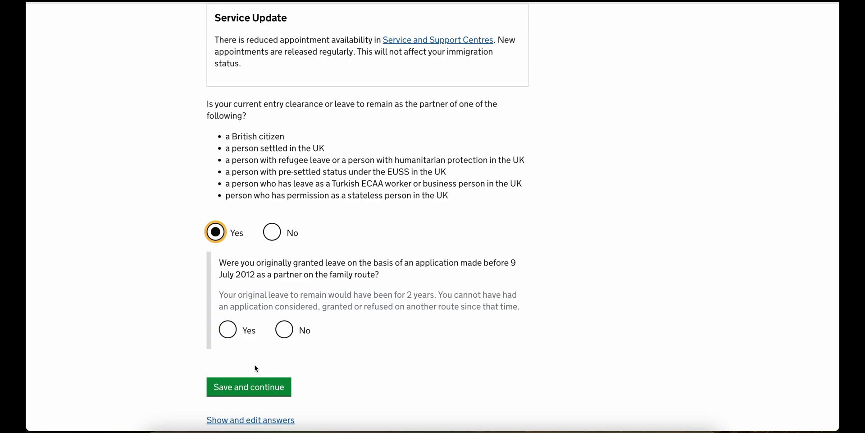
pyautogui.click(284, 332)
pyautogui.click(255, 386)
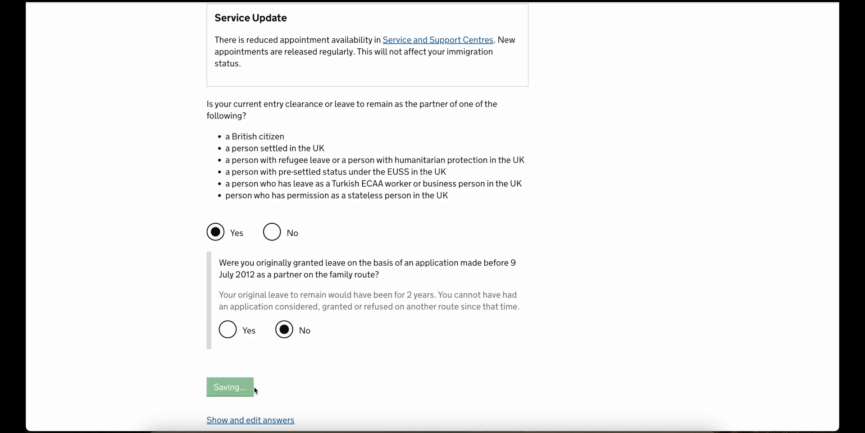
pyautogui.scroll(-8, 255, 390)
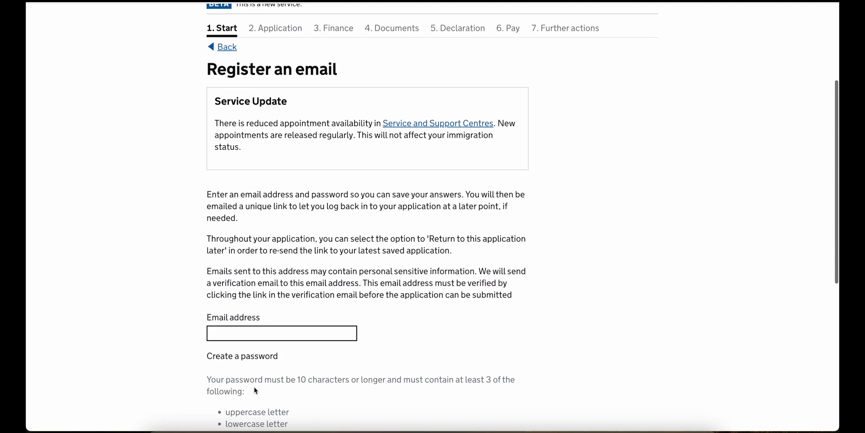
# - Enter the applicant's email address and a password entered twice, then submit
pyautogui.click(253, 141)
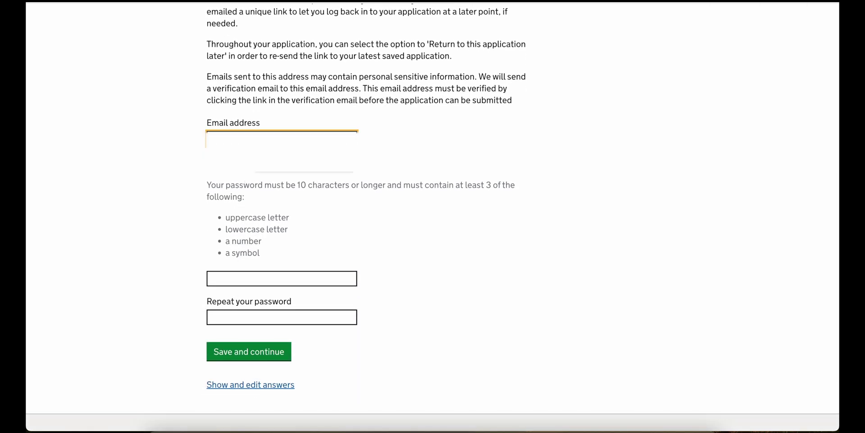
pyautogui.click(276, 173)
pyautogui.click(244, 325)
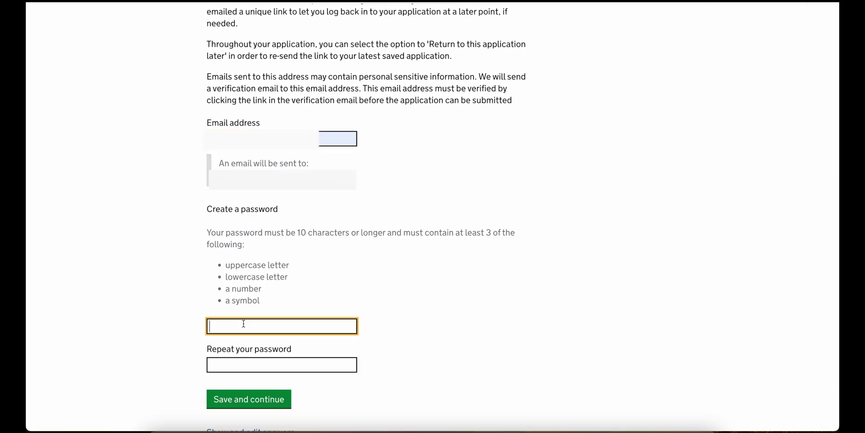
pyautogui.write('a**********')
pyautogui.press('Tab')
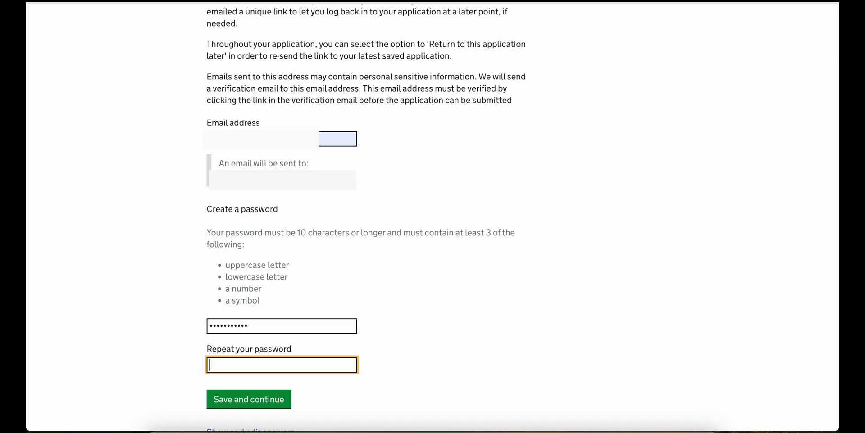
pyautogui.write('***********')
pyautogui.click(266, 400)
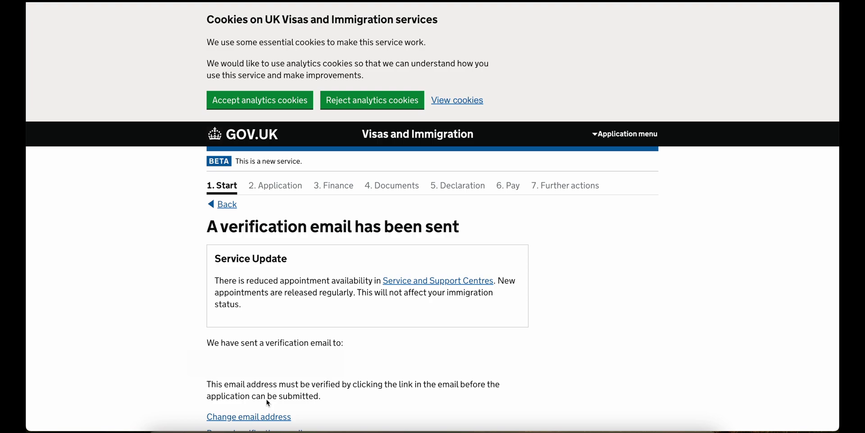
# - Confirm the email belongs to the applicant and state there is no immigration adviser
pyautogui.scroll(-3, 266, 399)
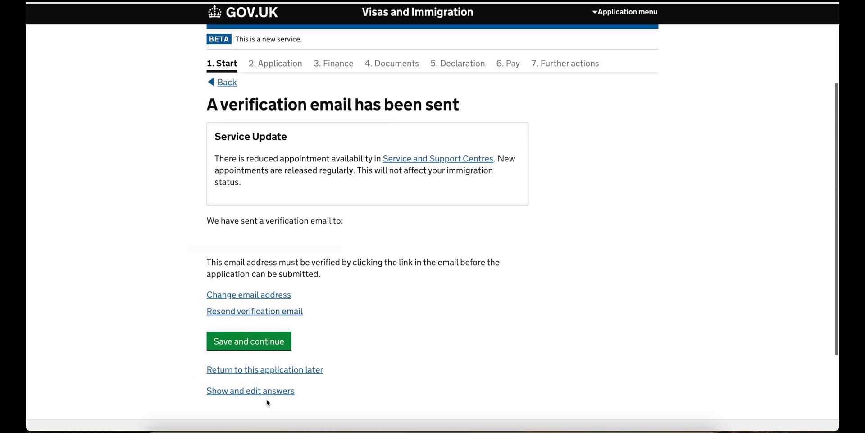
pyautogui.click(263, 345)
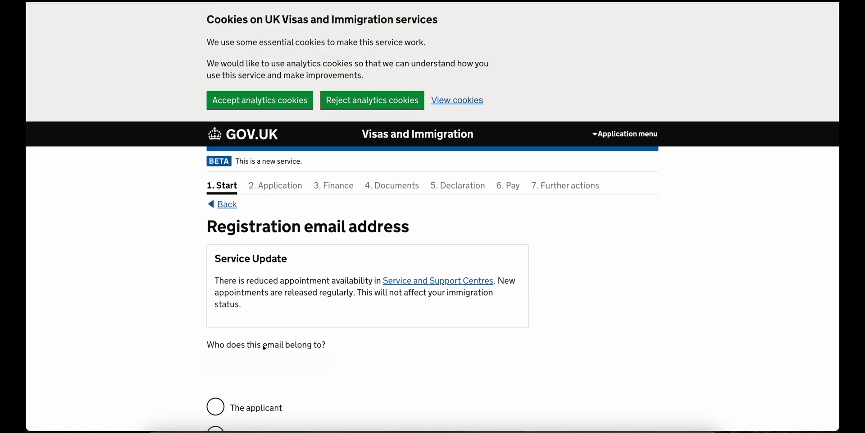
pyautogui.scroll(-3, 264, 347)
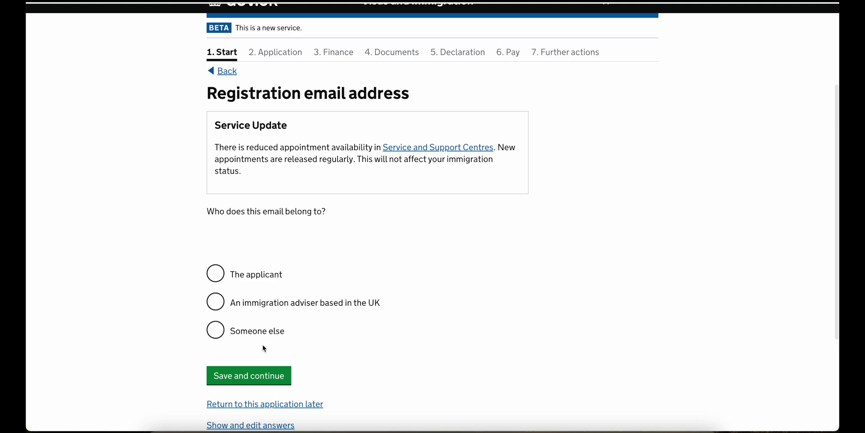
pyautogui.click(256, 280)
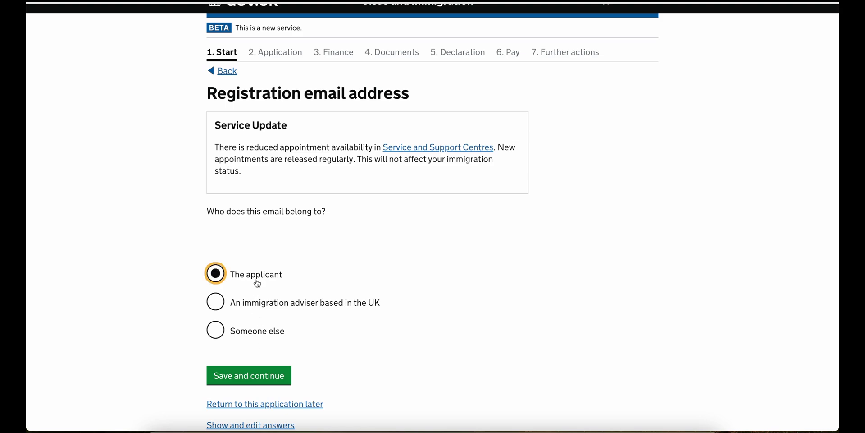
pyautogui.click(255, 382)
pyautogui.scroll(-3, 255, 381)
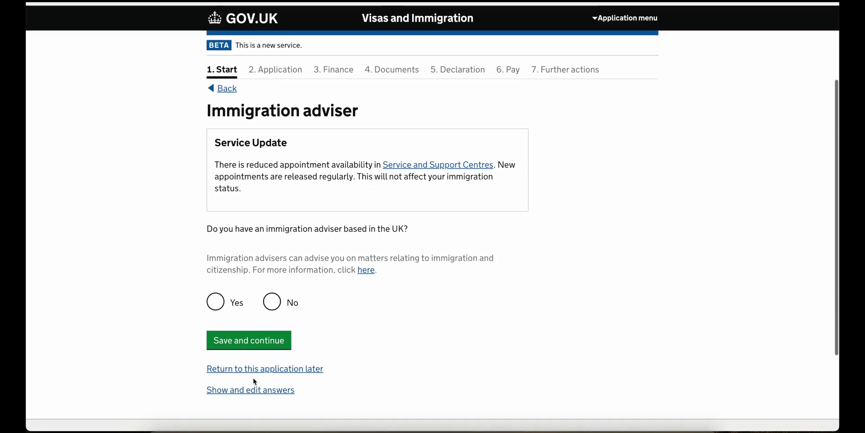
pyautogui.click(272, 295)
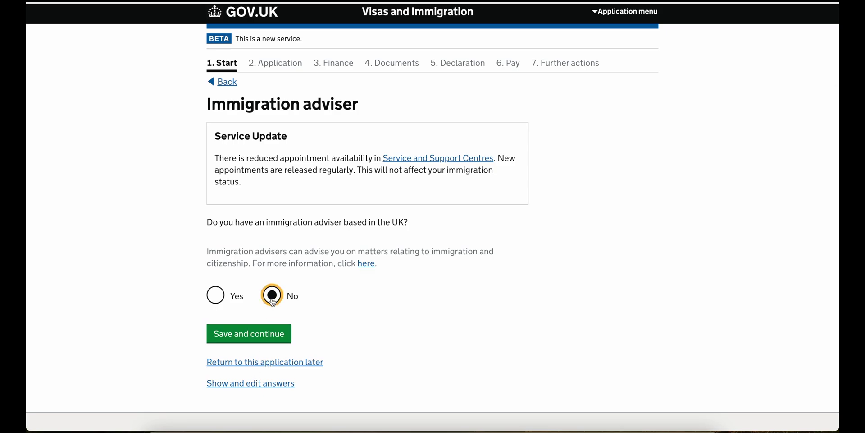
pyautogui.click(259, 340)
# - Confirm all reasons for staying will be given and accept the checked answers
pyautogui.scroll(-2, 259, 339)
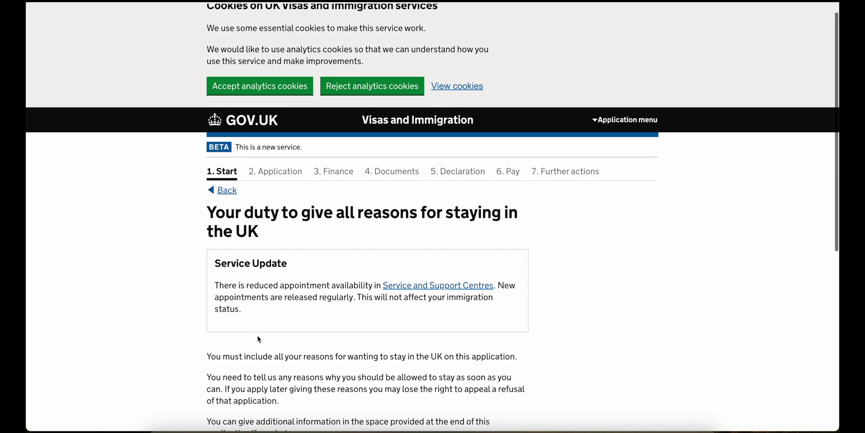
pyautogui.scroll(-2, 259, 340)
pyautogui.click(255, 331)
pyautogui.scroll(-1, 256, 331)
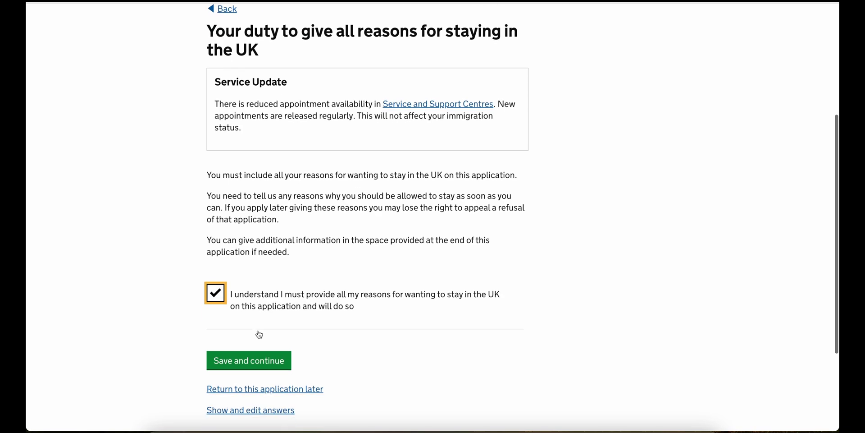
pyautogui.click(253, 359)
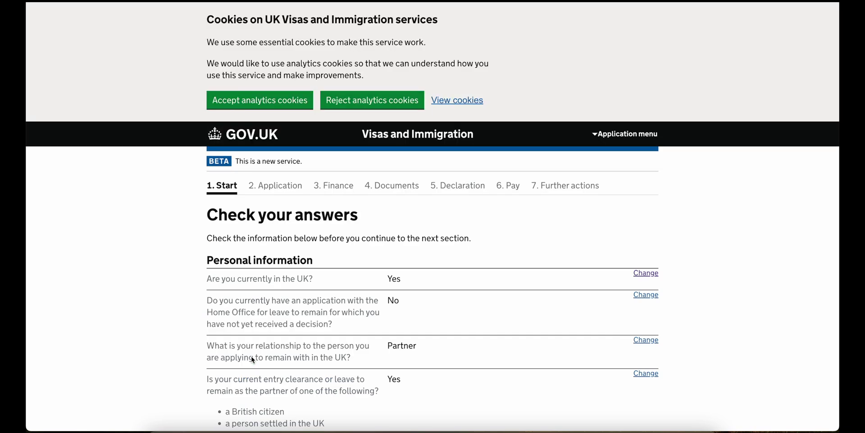
pyautogui.scroll(-12, 253, 359)
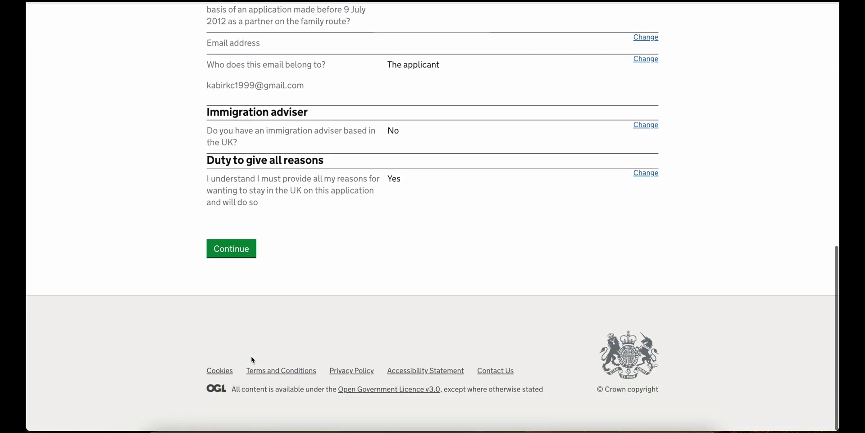
pyautogui.click(247, 257)
# - Record the main applicant as Mrs 'First Name' 'Family name' and save
pyautogui.scroll(-1, 245, 256)
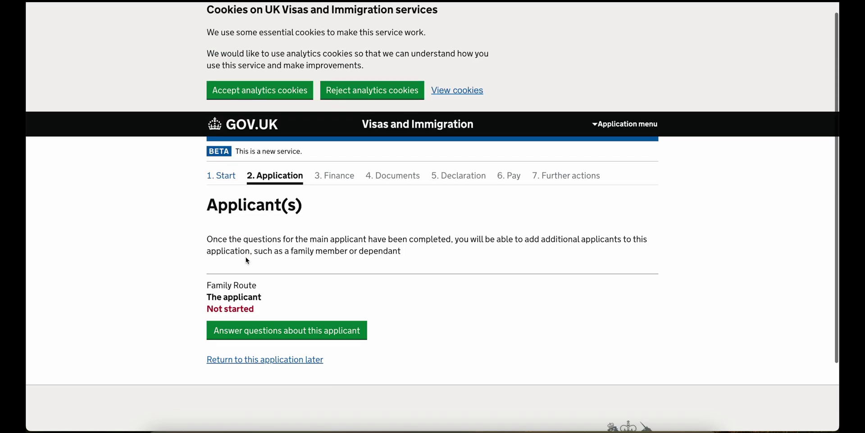
pyautogui.click(244, 288)
pyautogui.scroll(-5, 243, 293)
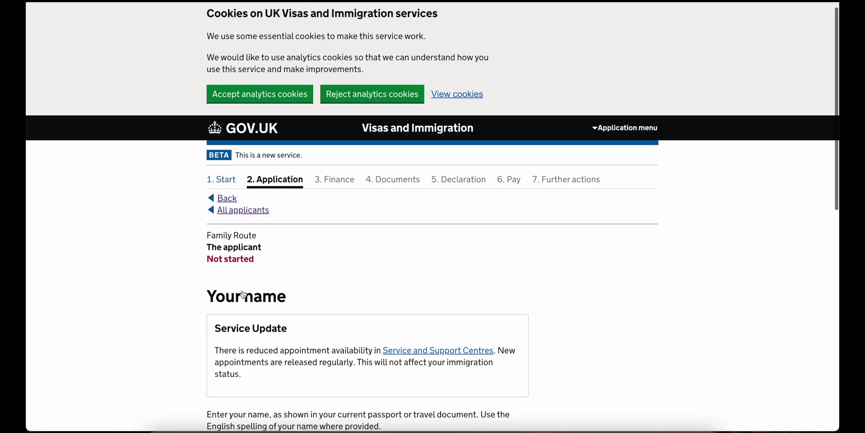
pyautogui.scroll(-3, 243, 295)
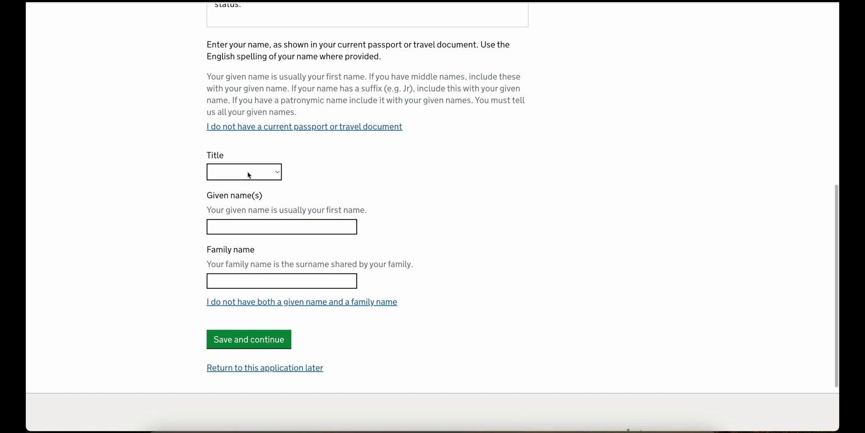
pyautogui.click(247, 172)
pyautogui.click(240, 199)
pyautogui.click(236, 226)
pyautogui.write('F')
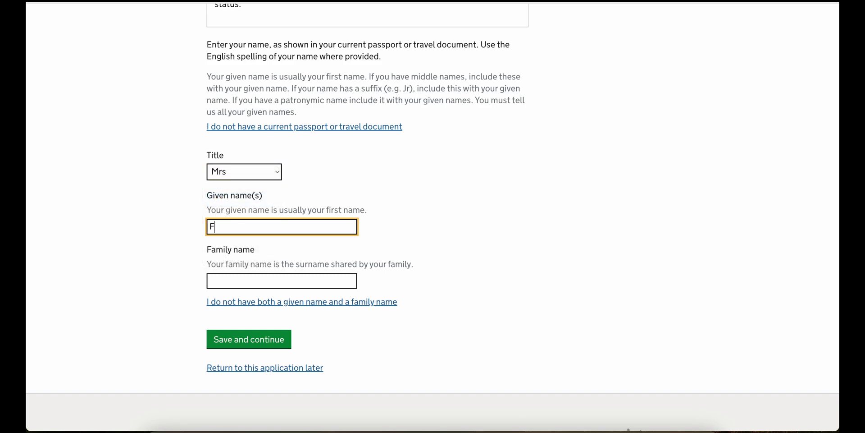
pyautogui.write('irst Name')
pyautogui.press('Tab')
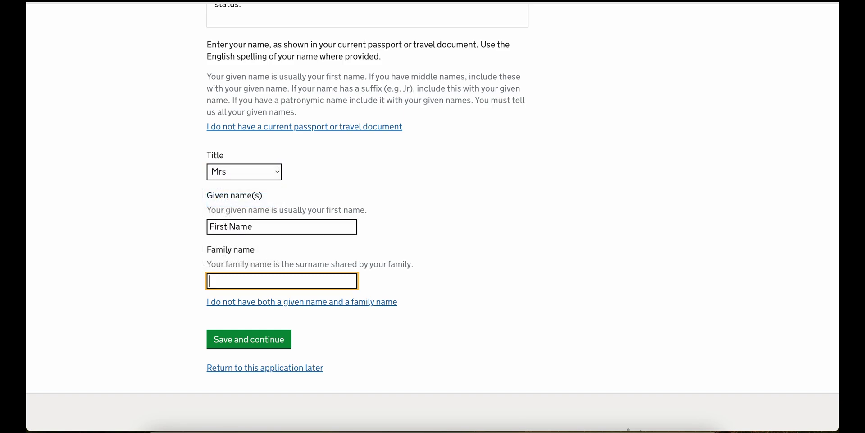
pyautogui.write('Family name')
pyautogui.click(258, 338)
# - Answer Yes to the applicant having had another name
pyautogui.scroll(-2, 259, 339)
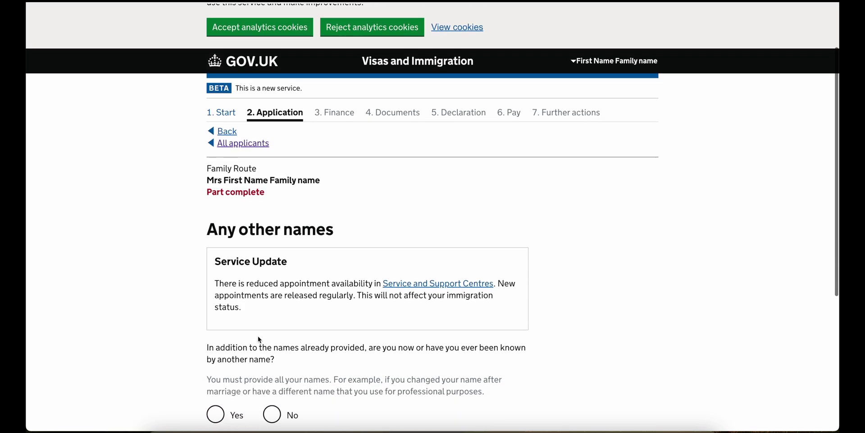
pyautogui.scroll(-2, 259, 339)
pyautogui.click(218, 314)
pyautogui.click(239, 352)
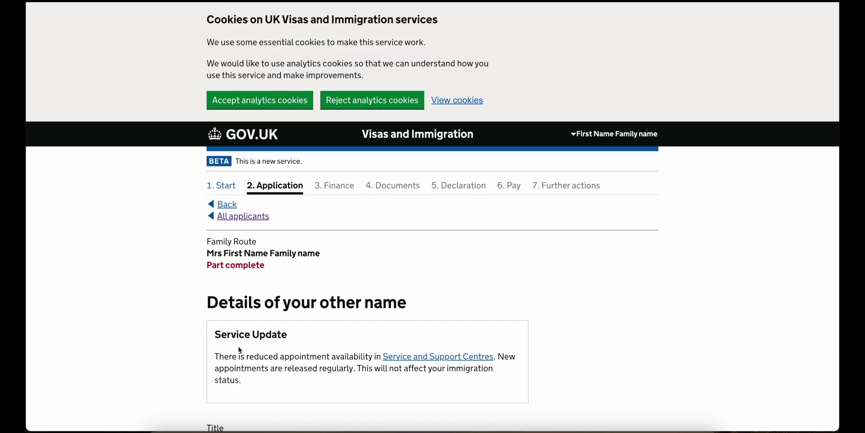
# - Give the other name title Ms with the suggested given and family names
pyautogui.scroll(-3, 239, 349)
pyautogui.click(240, 298)
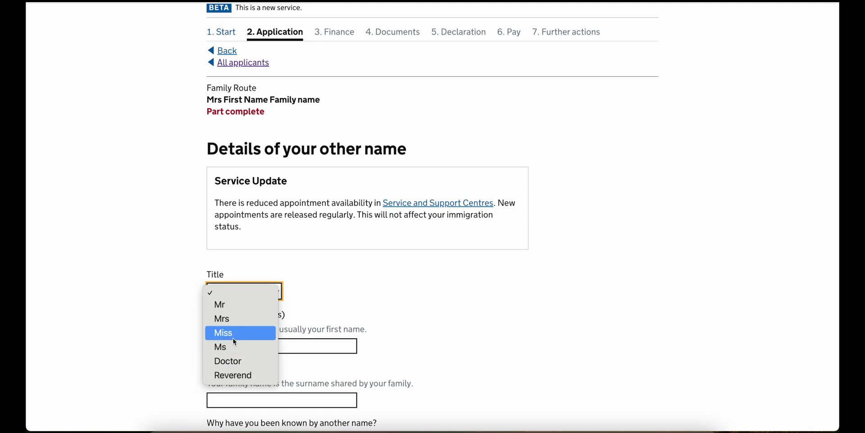
pyautogui.press('Escape')
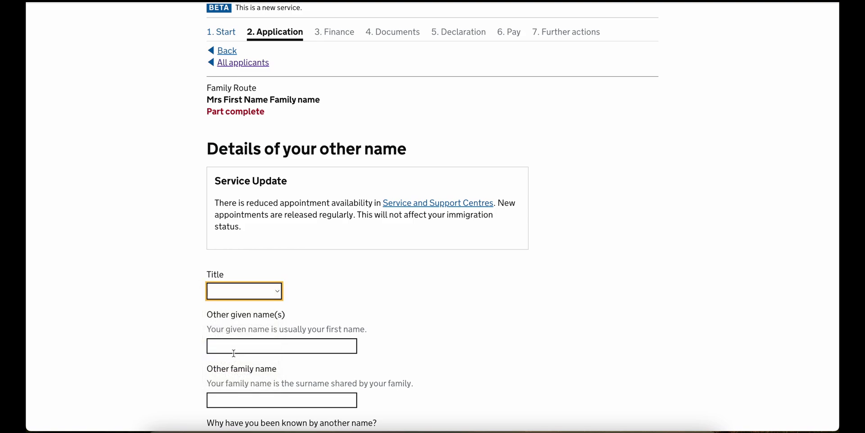
pyautogui.click(242, 298)
pyautogui.click(231, 346)
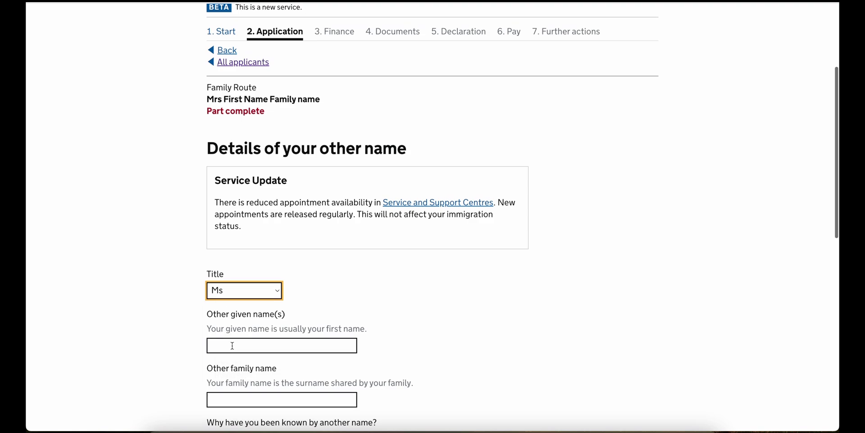
pyautogui.scroll(-3, 232, 345)
pyautogui.click(230, 210)
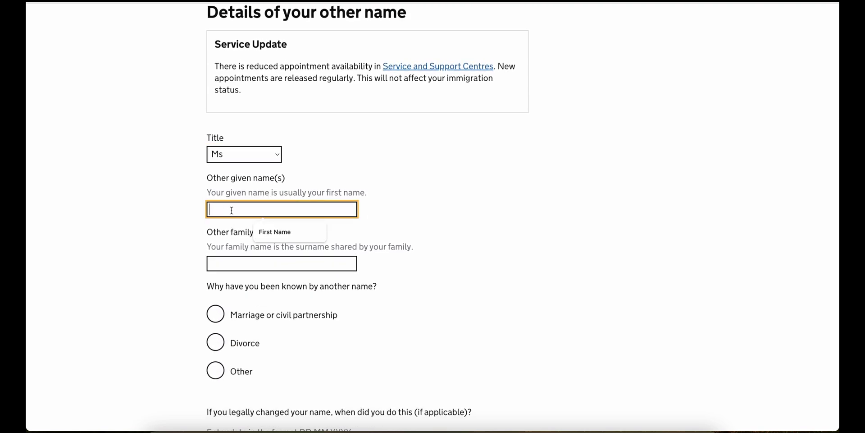
pyautogui.click(267, 240)
pyautogui.click(286, 263)
pyautogui.click(291, 283)
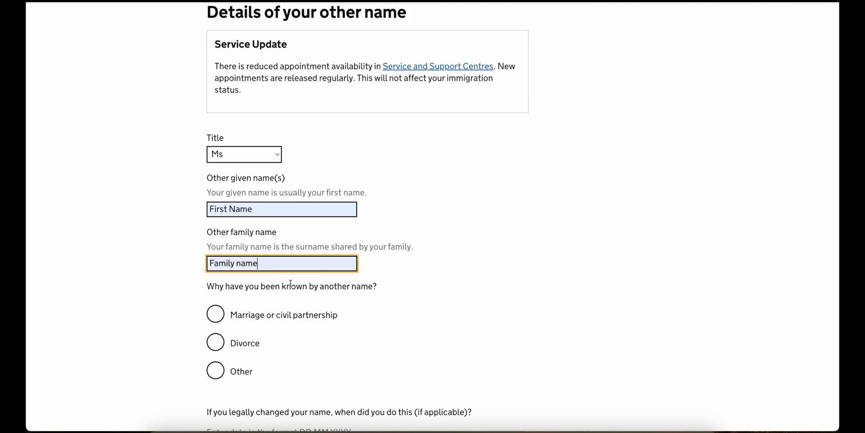
# - Set the reason as marriage, changed 01/01/2023, never used to enter the UK, and save
pyautogui.scroll(-2, 253, 313)
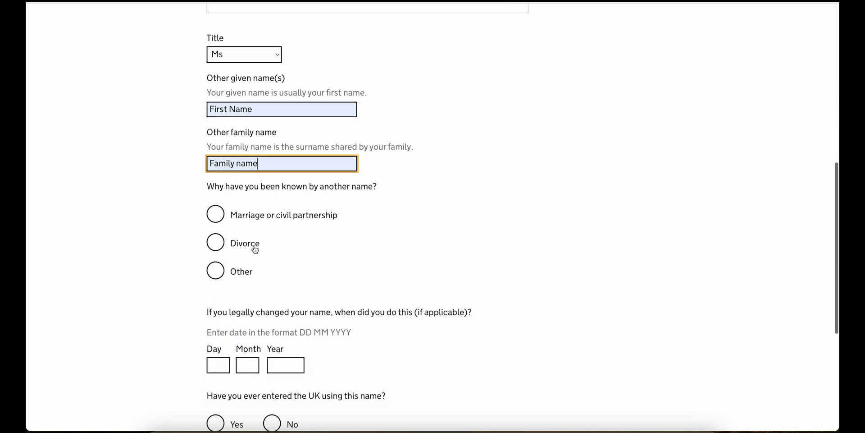
pyautogui.click(255, 215)
pyautogui.scroll(-1, 276, 359)
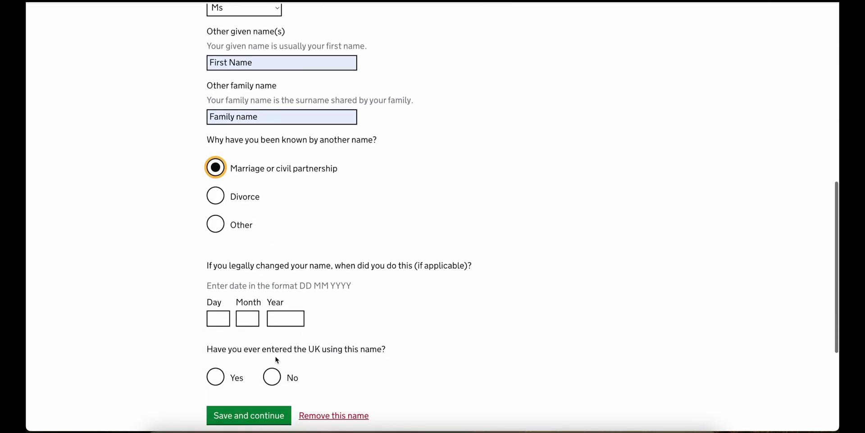
pyautogui.scroll(-2, 277, 359)
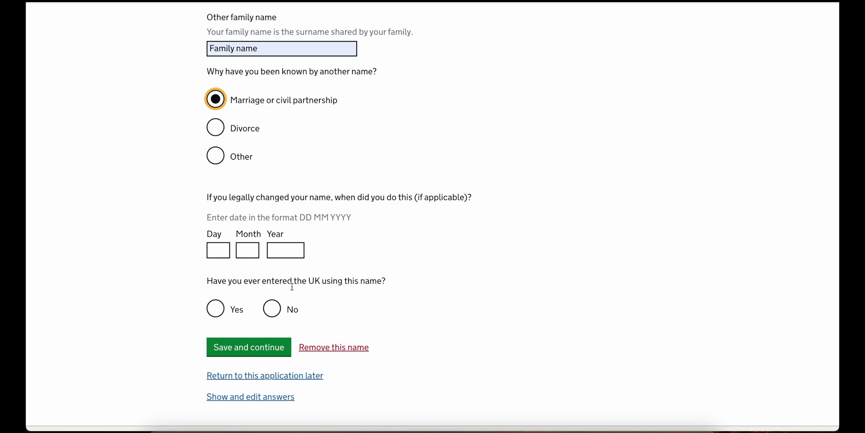
pyautogui.click(226, 253)
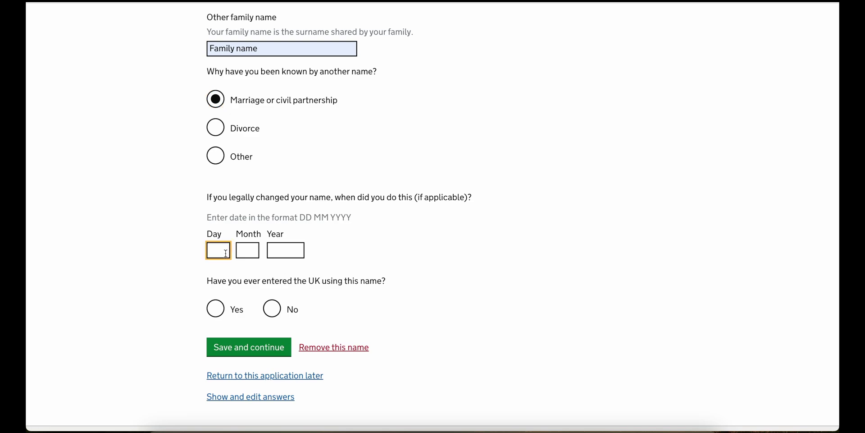
pyautogui.write('01')
pyautogui.press('Tab')
pyautogui.write('01')
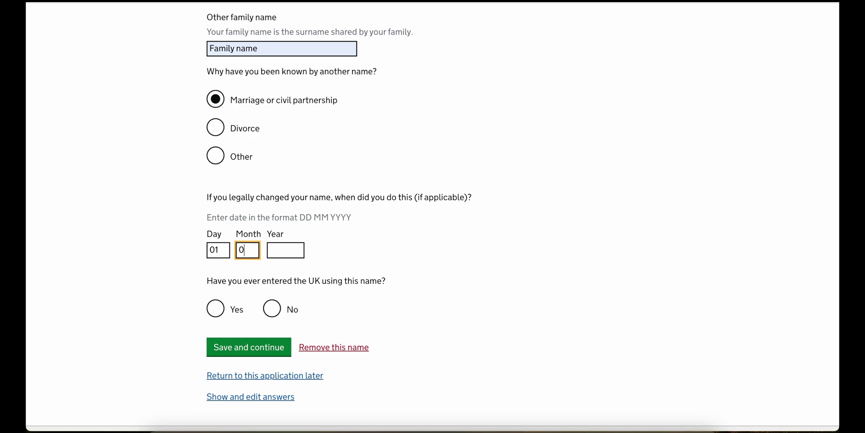
pyautogui.press('Tab')
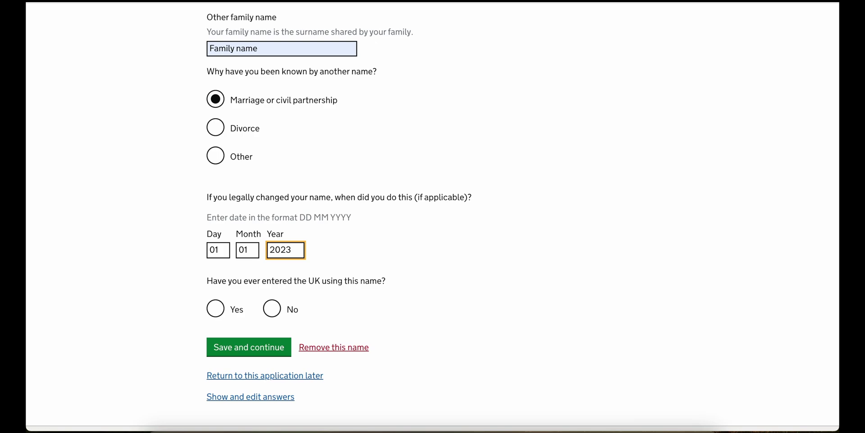
pyautogui.click(271, 308)
pyautogui.click(258, 348)
# - Confirm there are no further other names and continue
pyautogui.scroll(-6, 258, 350)
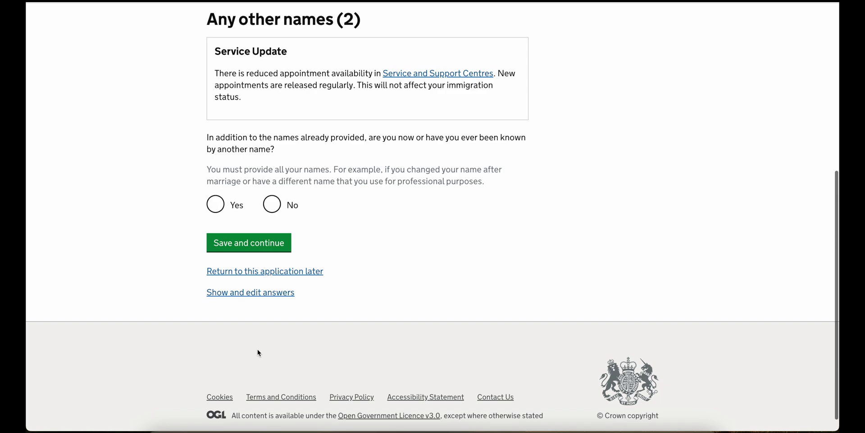
pyautogui.click(272, 200)
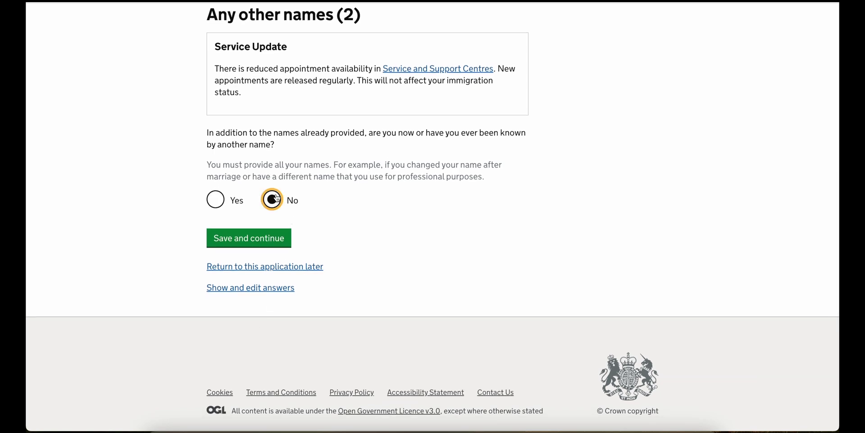
pyautogui.click(272, 239)
pyautogui.scroll(-5, 269, 247)
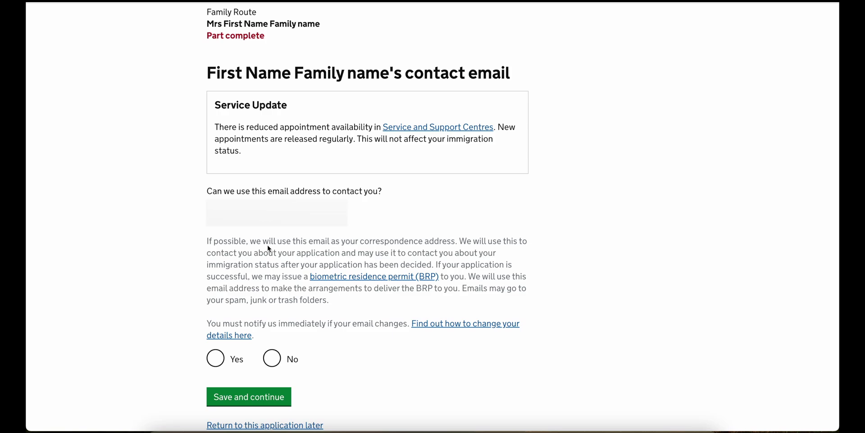
# - Allow the email for contact and save a telephone number for use in the UK
pyautogui.scroll(-1, 267, 247)
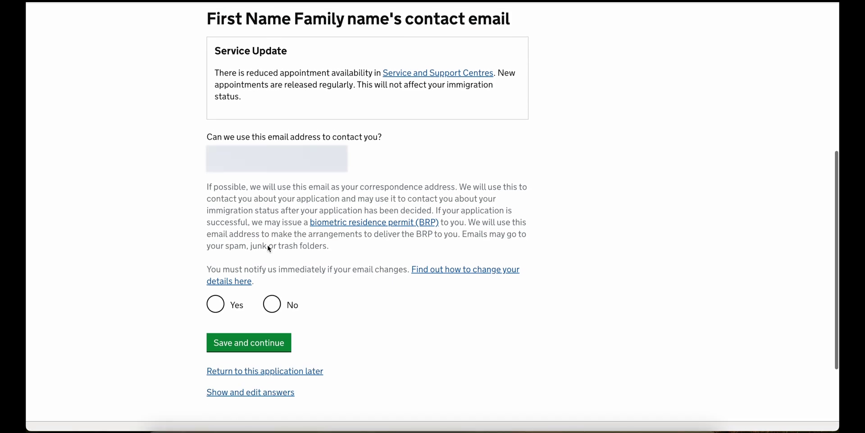
pyautogui.click(215, 300)
pyautogui.click(225, 338)
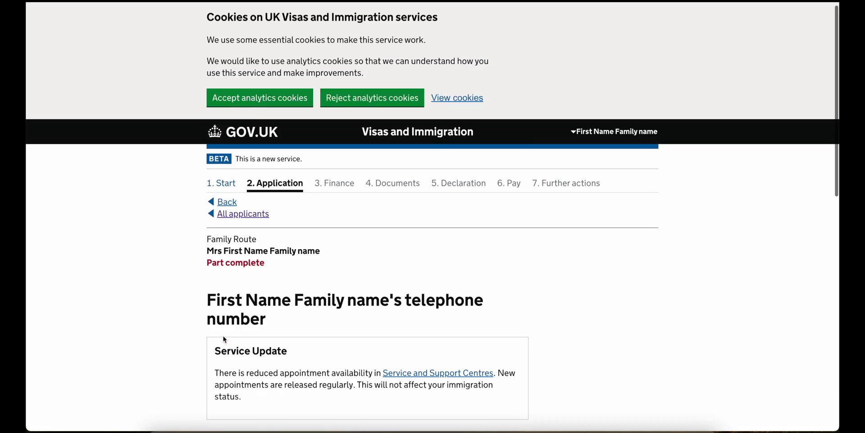
pyautogui.scroll(-5, 223, 338)
pyautogui.click(231, 317)
pyautogui.write('01234567890')
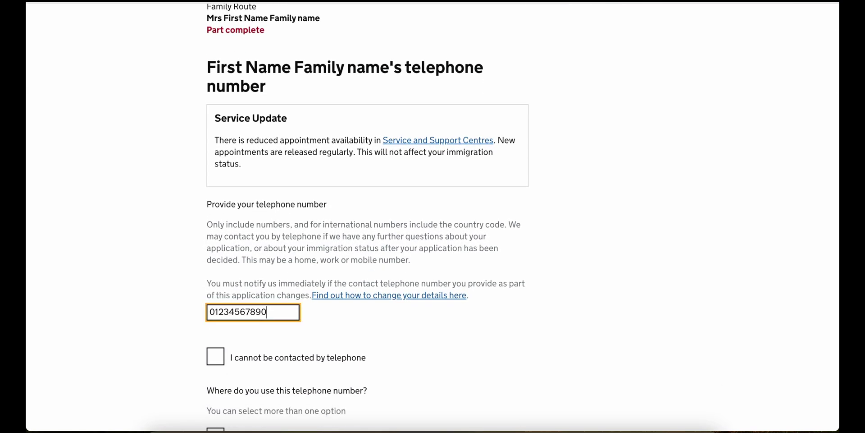
pyautogui.scroll(-4, 231, 316)
pyautogui.click(279, 270)
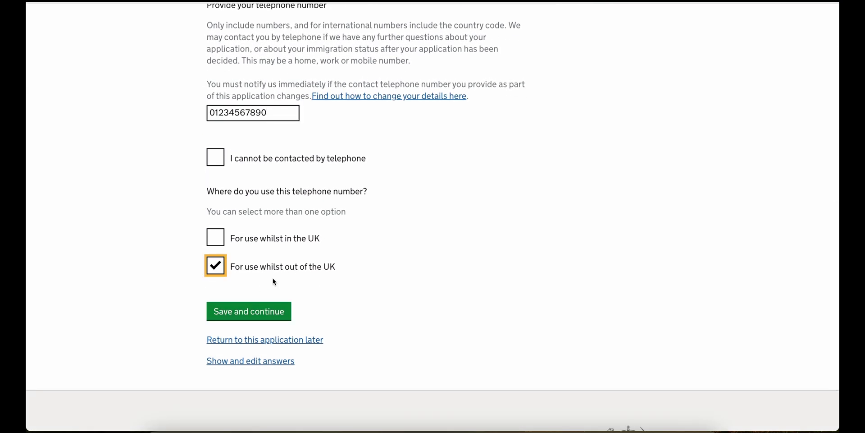
pyautogui.click(268, 237)
pyautogui.click(252, 266)
pyautogui.click(253, 311)
# - Look up the postcode and select the first matching address
pyautogui.scroll(-7, 255, 314)
pyautogui.click(280, 262)
pyautogui.click(284, 290)
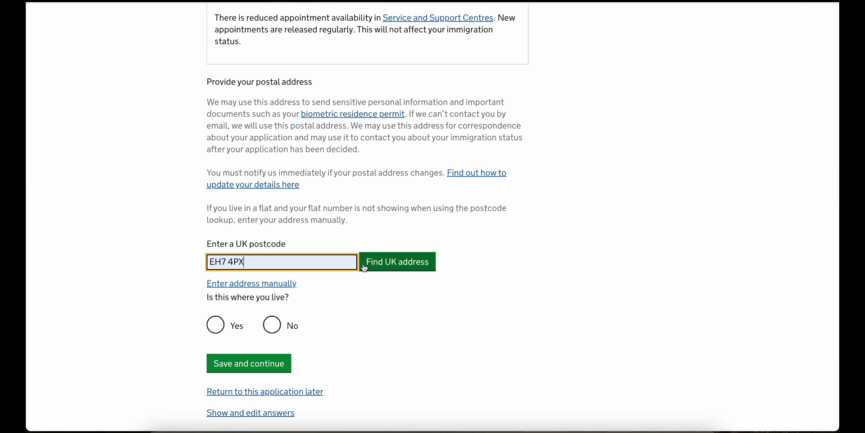
pyautogui.click(379, 266)
pyautogui.click(247, 316)
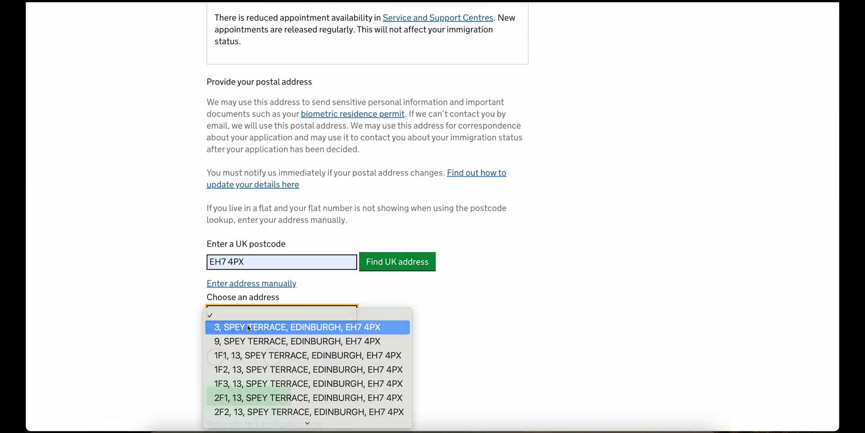
pyautogui.click(249, 327)
# - Confirm living at this address since August 2020 and save
pyautogui.scroll(-4, 249, 328)
pyautogui.click(249, 328)
pyautogui.scroll(-3, 250, 327)
pyautogui.click(231, 253)
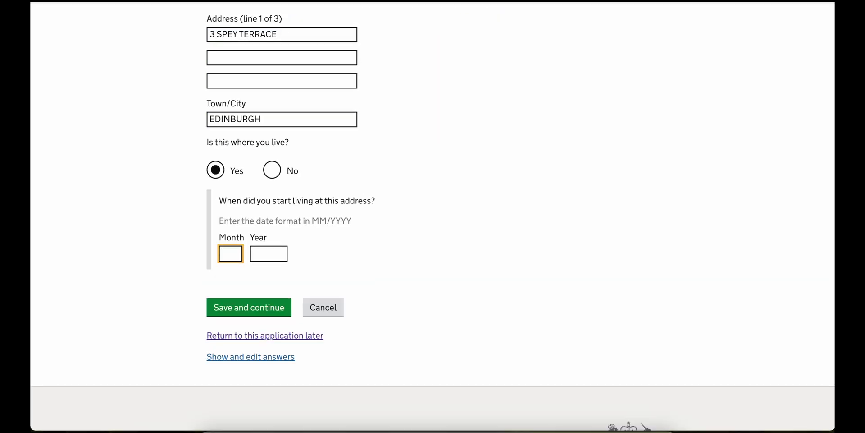
pyautogui.write('8')
pyautogui.press('Tab')
pyautogui.write('2020')
pyautogui.click(290, 300)
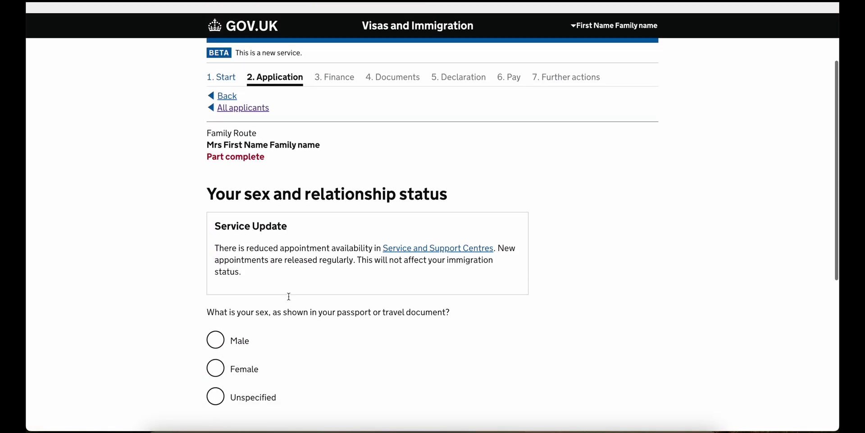
# - Set sex to Female and relationship status to Married or a civil partner
pyautogui.scroll(-5, 290, 301)
pyautogui.click(219, 158)
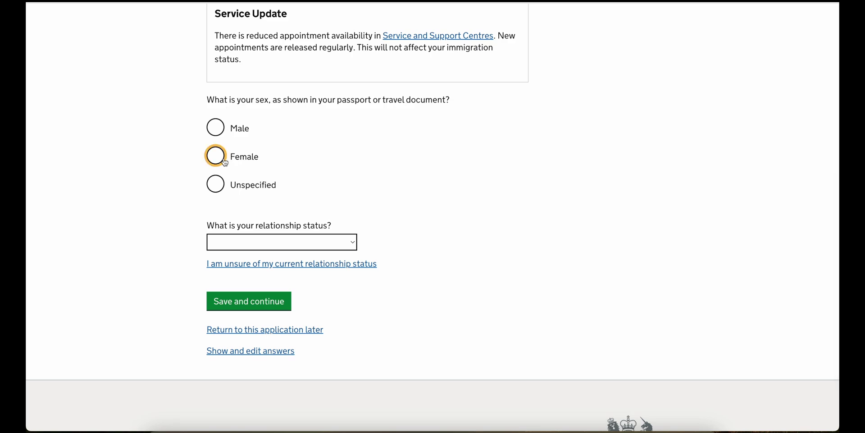
pyautogui.click(228, 241)
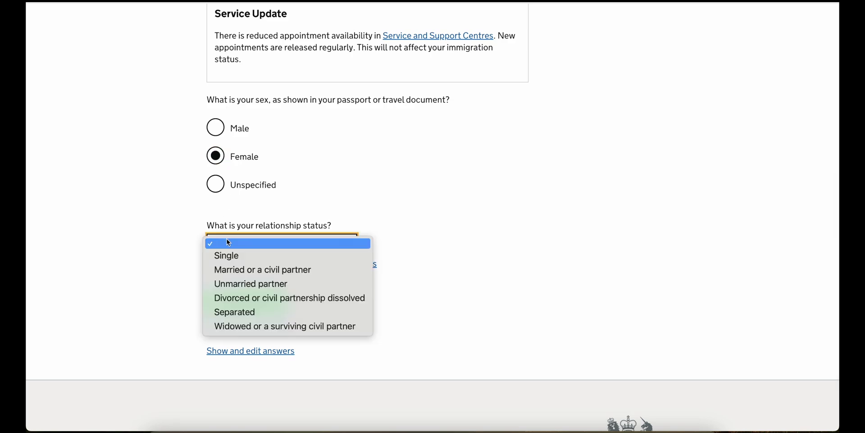
pyautogui.click(251, 270)
pyautogui.click(244, 301)
# - Set nationality and country of birth to India, place of birth Coimbatore
pyautogui.scroll(-4, 242, 299)
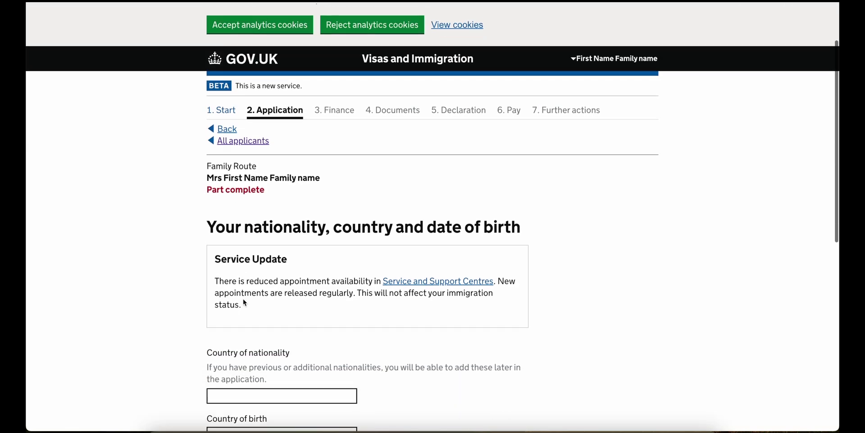
pyautogui.scroll(-1, 242, 298)
pyautogui.click(245, 163)
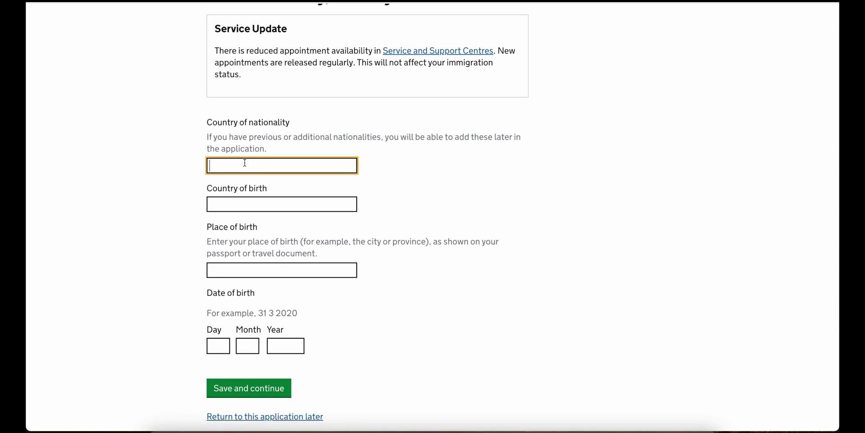
pyautogui.write('Indi')
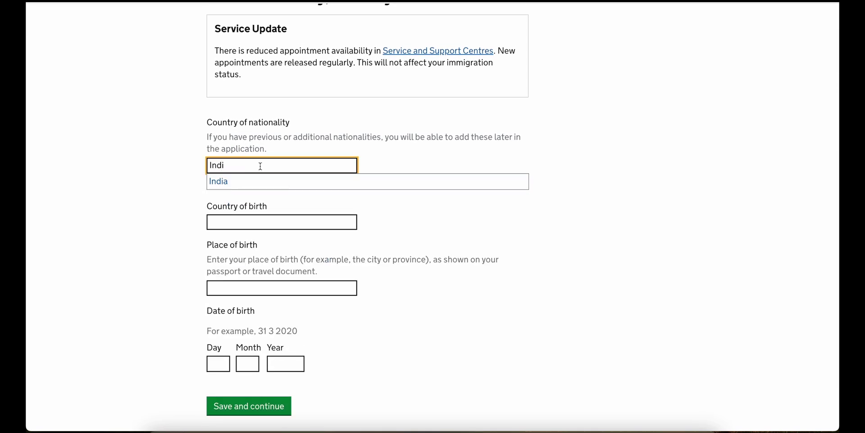
pyautogui.click(245, 183)
pyautogui.click(236, 203)
pyautogui.write('i')
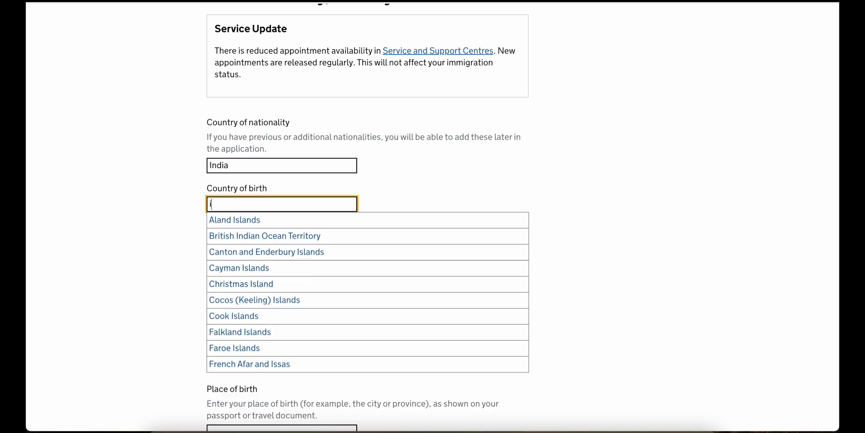
pyautogui.write('ndi')
pyautogui.click(245, 231)
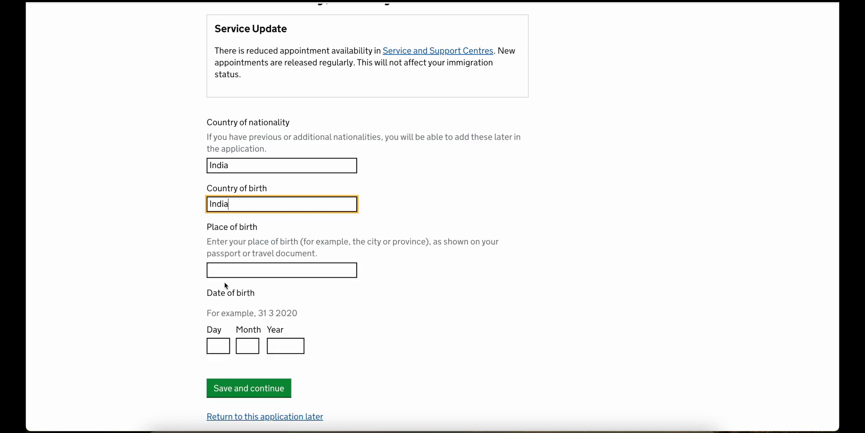
pyautogui.click(226, 271)
pyautogui.click(264, 292)
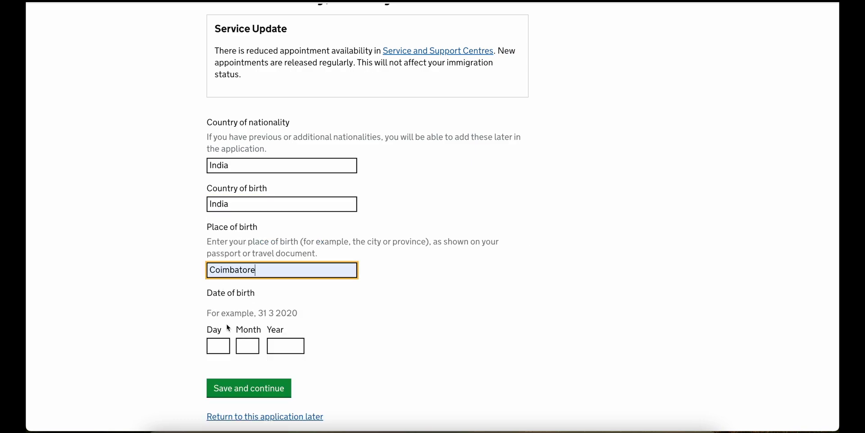
# - Enter date of birth 01/01/1997 and save the birth details
pyautogui.click(216, 347)
pyautogui.write('01')
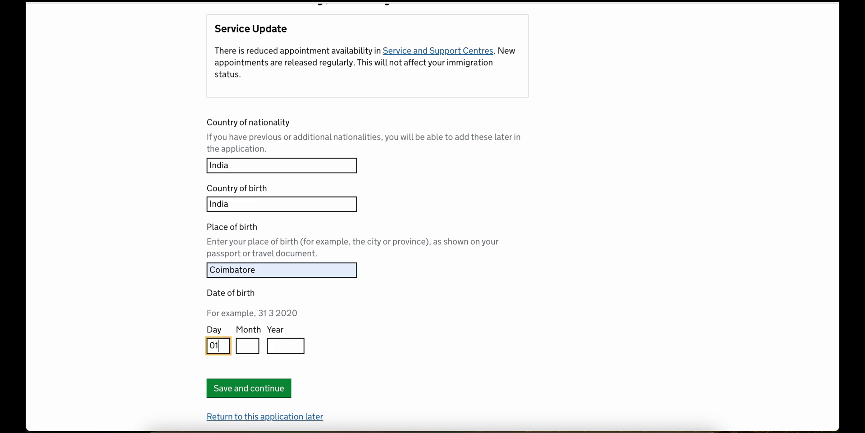
pyautogui.press('Tab')
pyautogui.write('01')
pyautogui.press('Tab')
pyautogui.write('1997')
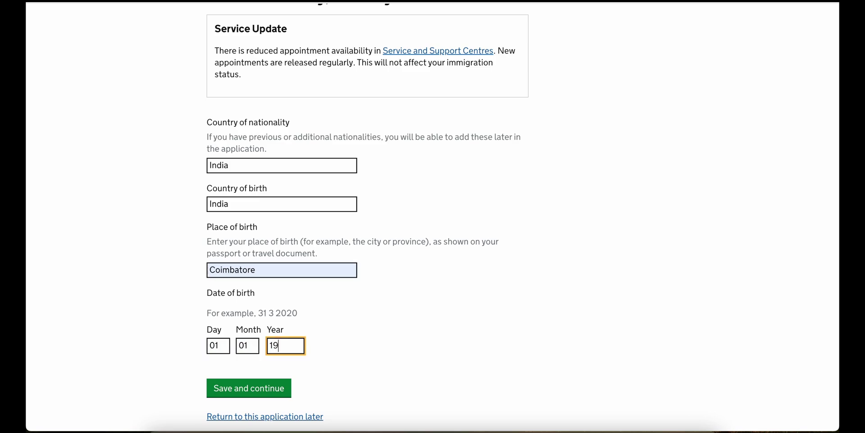
pyautogui.click(225, 392)
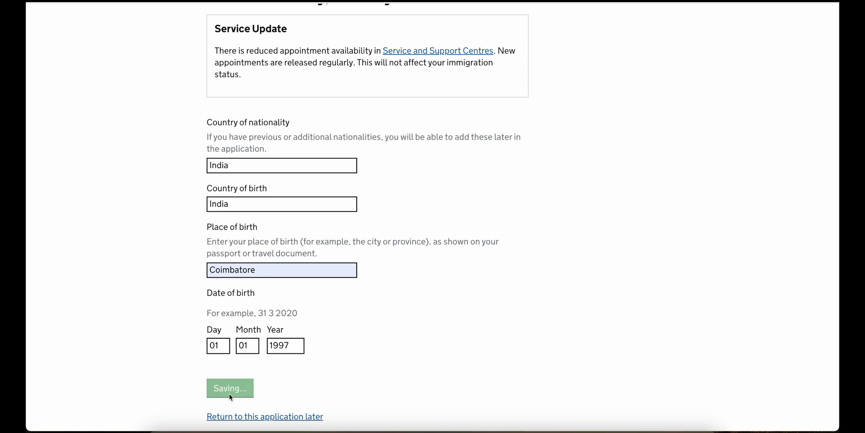
pyautogui.scroll(-4, 230, 395)
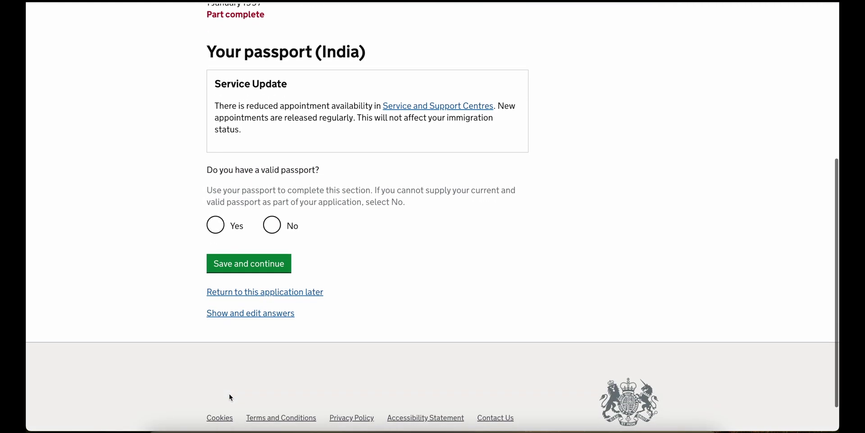
# - Answer Yes to holding a valid passport, fill the saved passport number and enter Republic of India as issuer
pyautogui.click(232, 226)
pyautogui.click(235, 270)
pyautogui.click(283, 294)
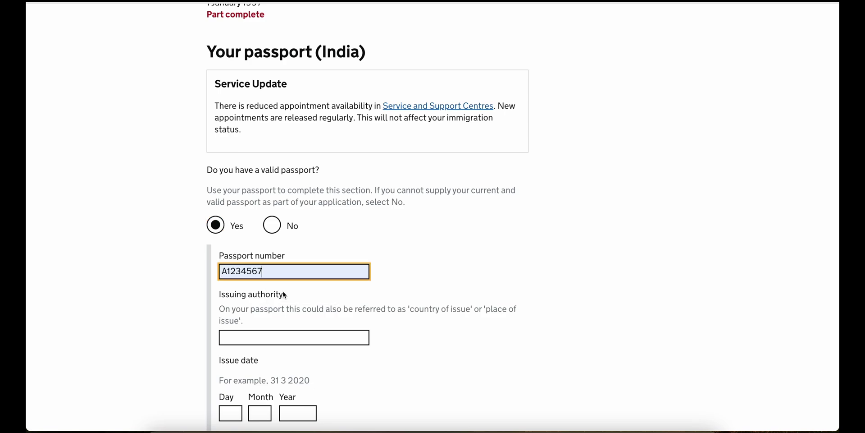
pyautogui.scroll(-2, 281, 285)
pyautogui.click(265, 254)
pyautogui.write('Rep')
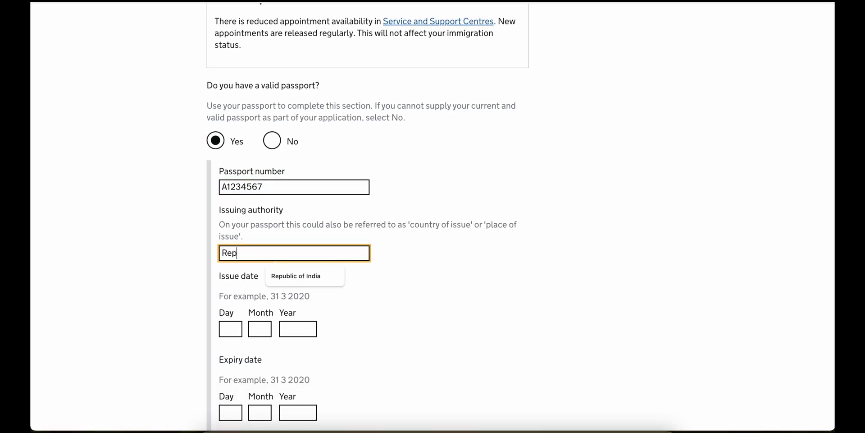
pyautogui.write('ublic of India')
pyautogui.press('Tab')
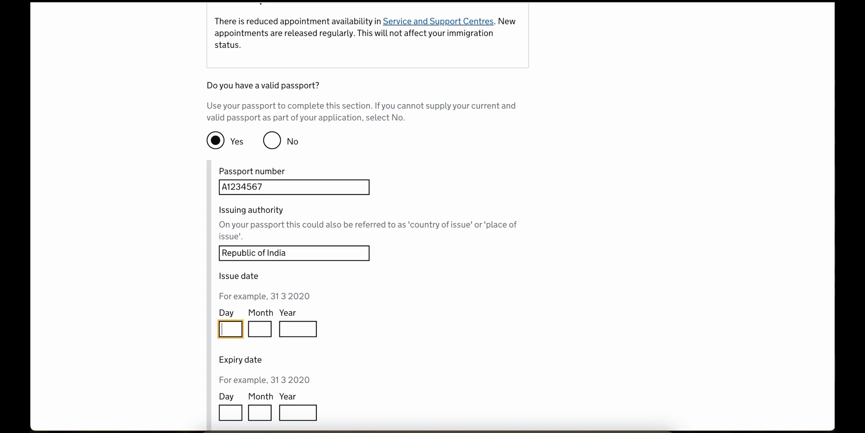
# - Enter the passport issue date 31/12/2015 and expiry date 30/12/2025
pyautogui.write('31')
pyautogui.press('Tab')
pyautogui.write('12')
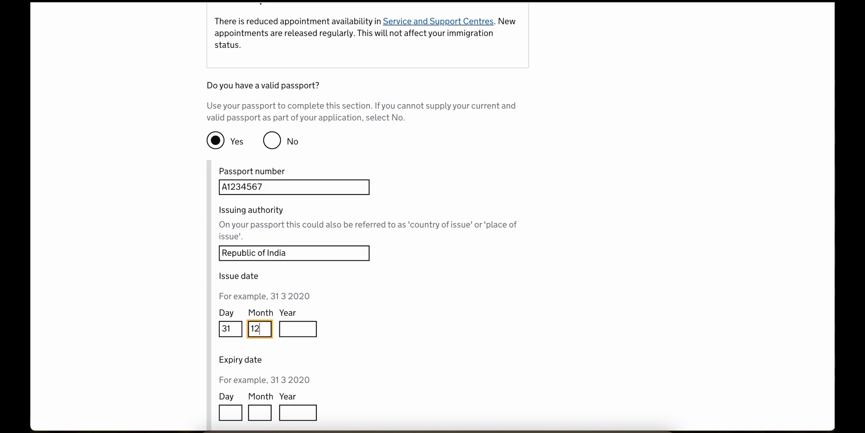
pyautogui.press('Tab')
pyautogui.write('201')
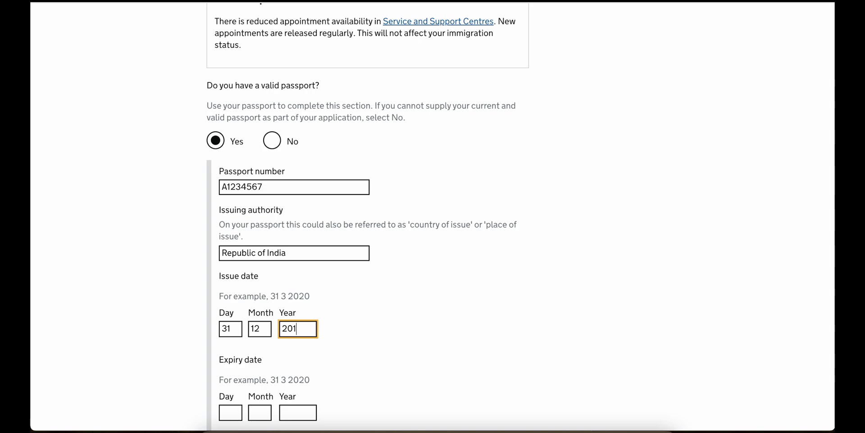
pyautogui.write('5')
pyautogui.press('Tab')
pyautogui.write('3')
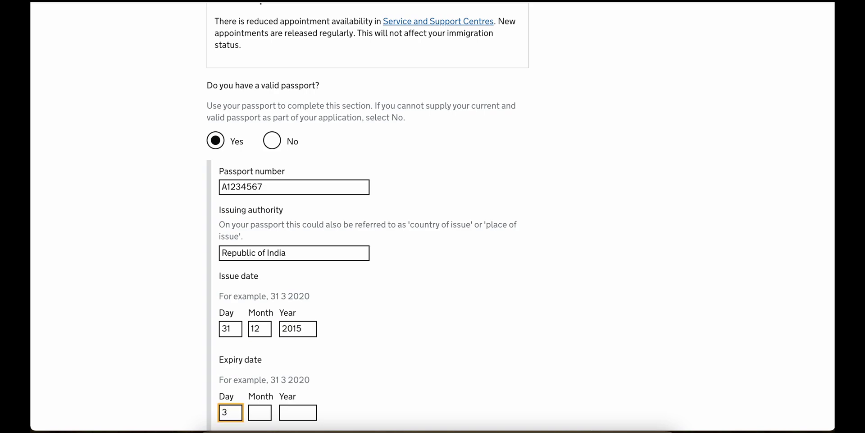
pyautogui.write('0')
pyautogui.press('Tab')
pyautogui.write('12')
pyautogui.press('Tab')
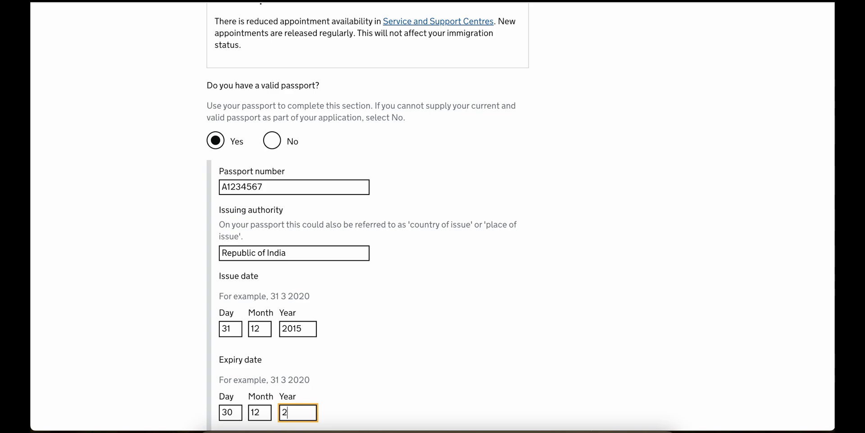
pyautogui.write('2025')
# - Confirm the passport can be provided and save the passport details
pyautogui.scroll(-2, 280, 361)
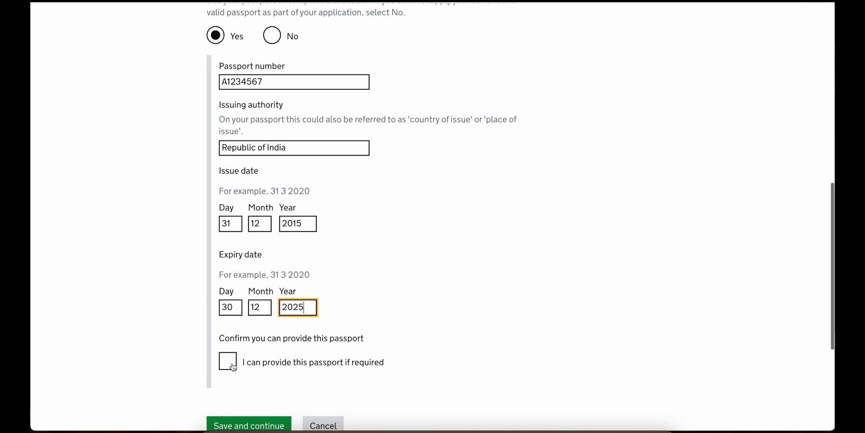
pyautogui.click(229, 363)
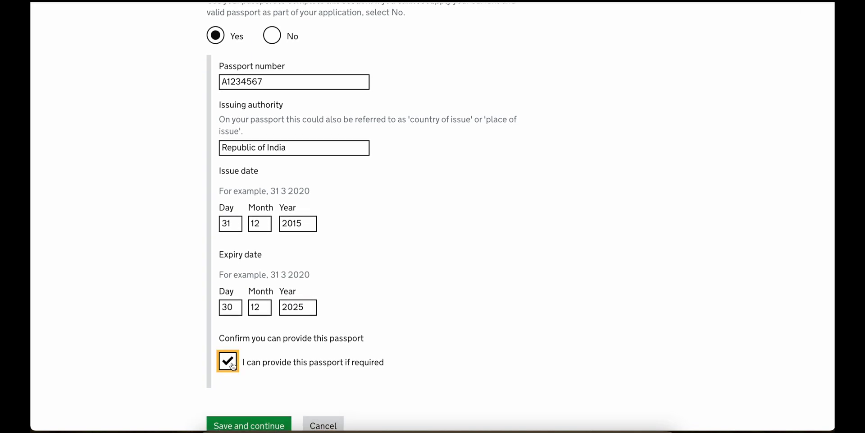
pyautogui.click(251, 423)
pyautogui.scroll(-5, 253, 331)
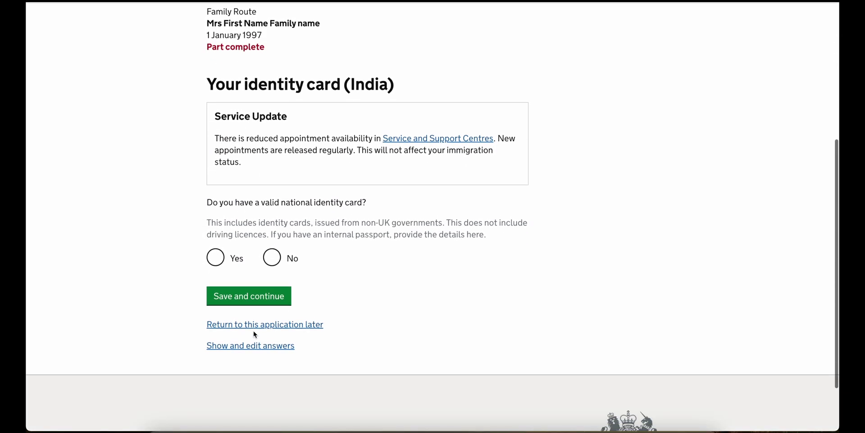
# - Answer Yes to holding a national identity card, fill the saved card number and choose Government of India as issuer
pyautogui.click(235, 257)
pyautogui.scroll(-3, 243, 310)
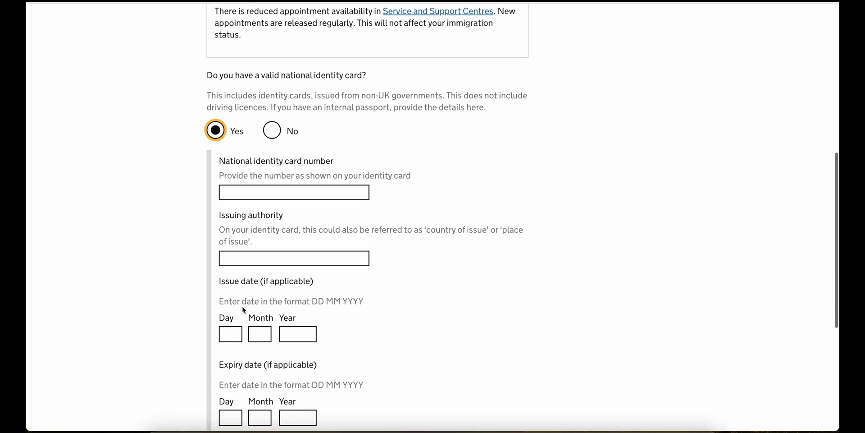
pyautogui.scroll(-3, 242, 309)
pyautogui.click(254, 68)
pyautogui.click(269, 95)
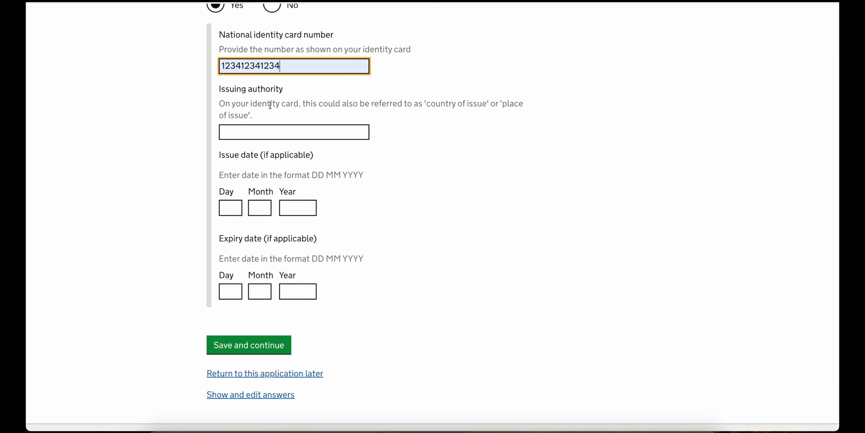
pyautogui.click(249, 134)
pyautogui.click(280, 151)
# - Enter the card issue date 01/01/2015 and save the identity card details
pyautogui.click(230, 208)
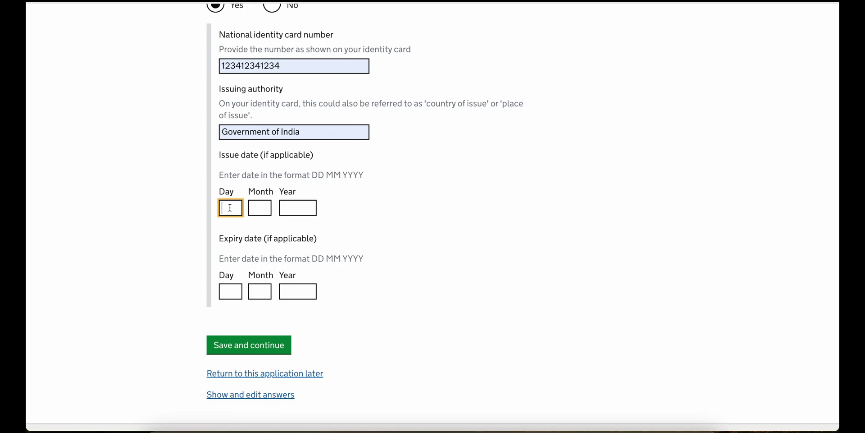
pyautogui.write('01')
pyautogui.press('Tab')
pyautogui.write('01')
pyautogui.press('Tab')
pyautogui.write('2015')
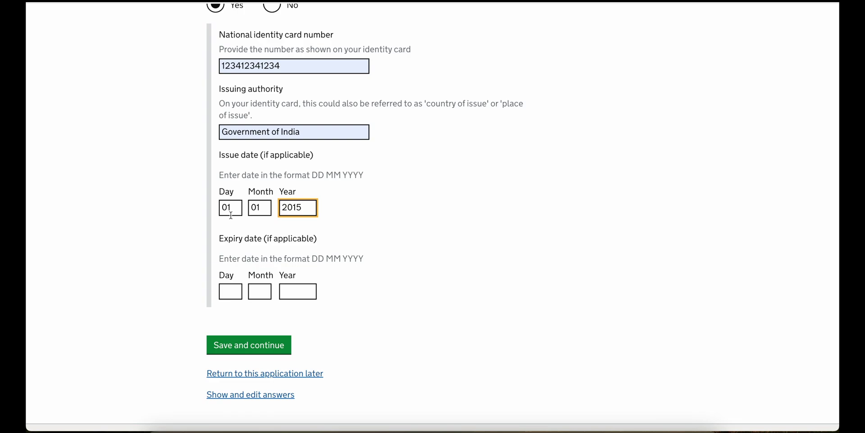
pyautogui.click(258, 346)
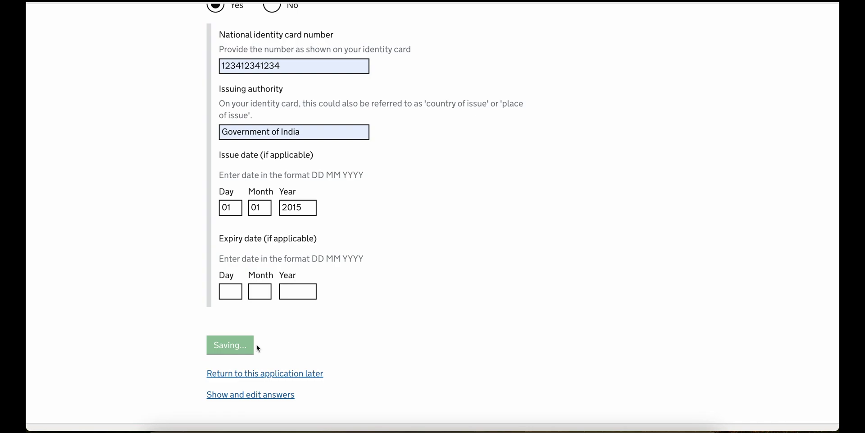
# - Answer No to holding any other nationalities and save
pyautogui.scroll(-5, 266, 270)
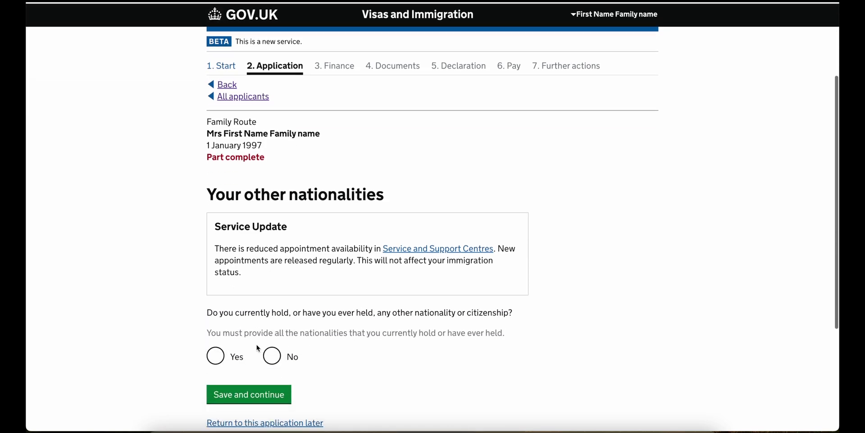
pyautogui.click(272, 217)
pyautogui.click(264, 253)
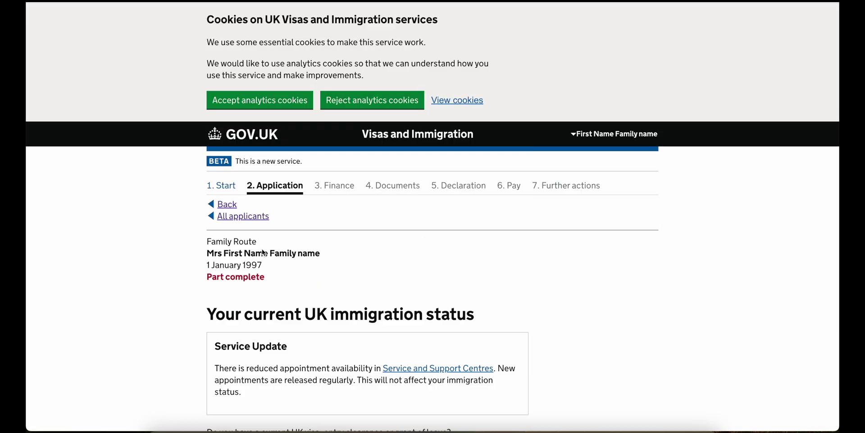
# - Declare a current UK visa described as 'SPOUSE/PARTNER Leave to Remain' and save
pyautogui.scroll(-5, 264, 252)
pyautogui.scroll(-1, 263, 252)
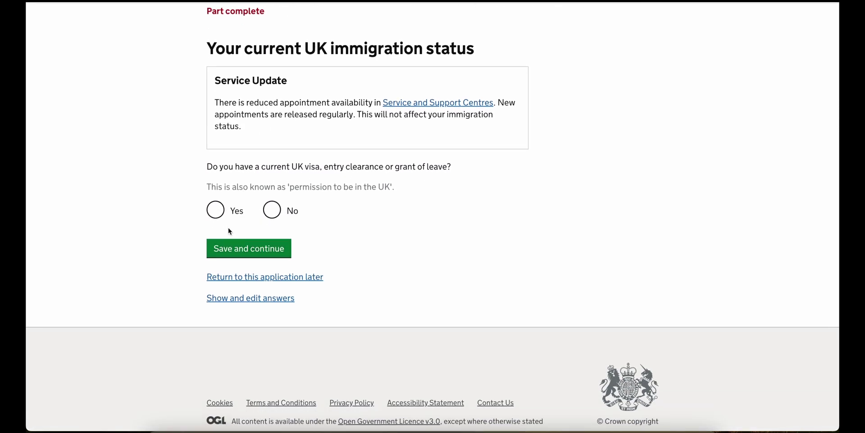
pyautogui.click(217, 213)
pyautogui.click(227, 271)
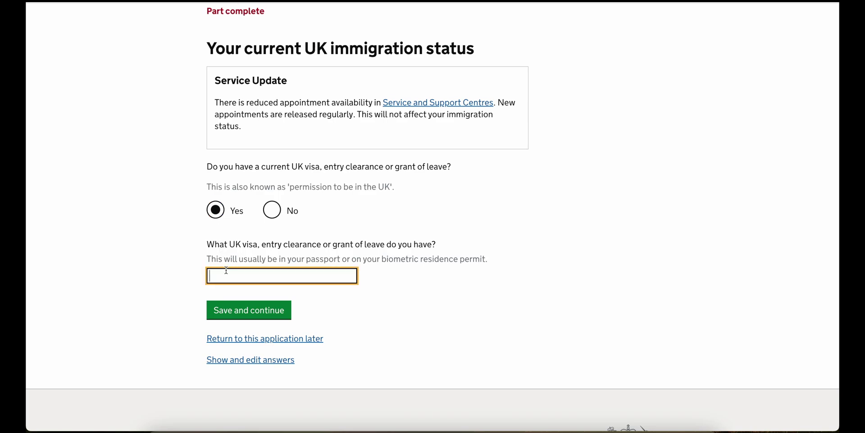
pyautogui.scroll(-1, 226, 270)
pyautogui.write('SPOUSE/PARTNER Leave to Remain')
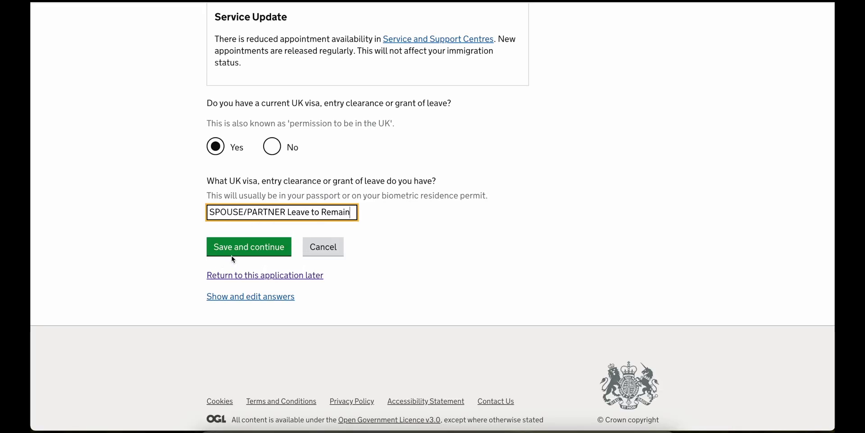
pyautogui.click(236, 250)
# - Save the current leave dates, 1/8/2022 to 31/3/2024
pyautogui.scroll(-2, 298, 218)
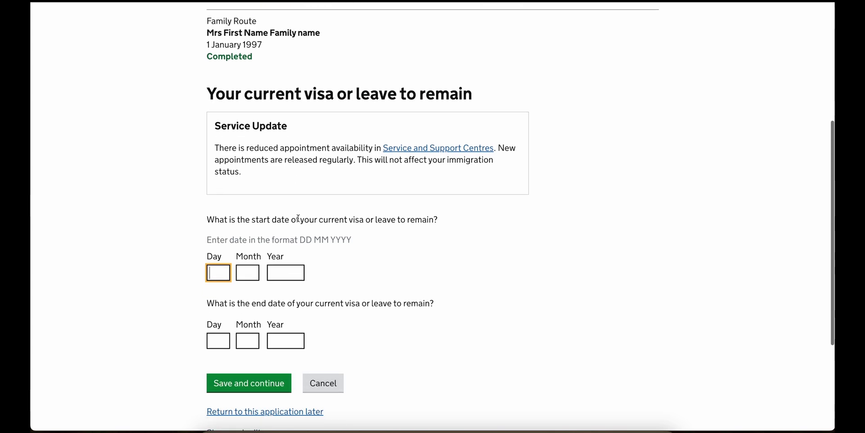
pyautogui.scroll(-2, 298, 218)
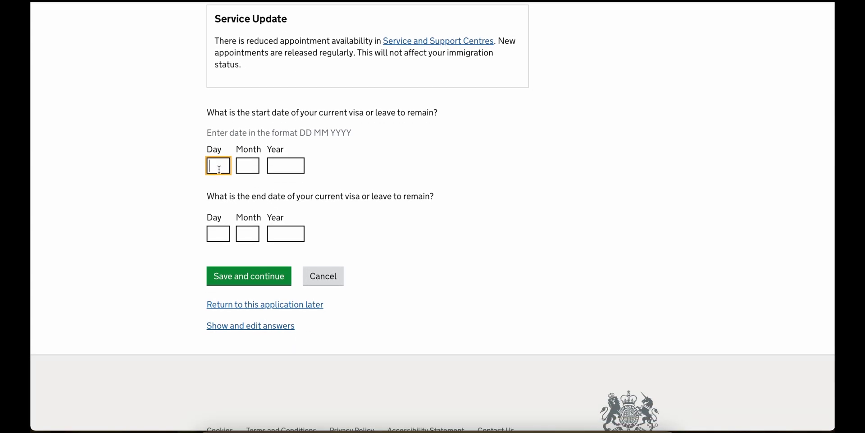
pyautogui.write('1')
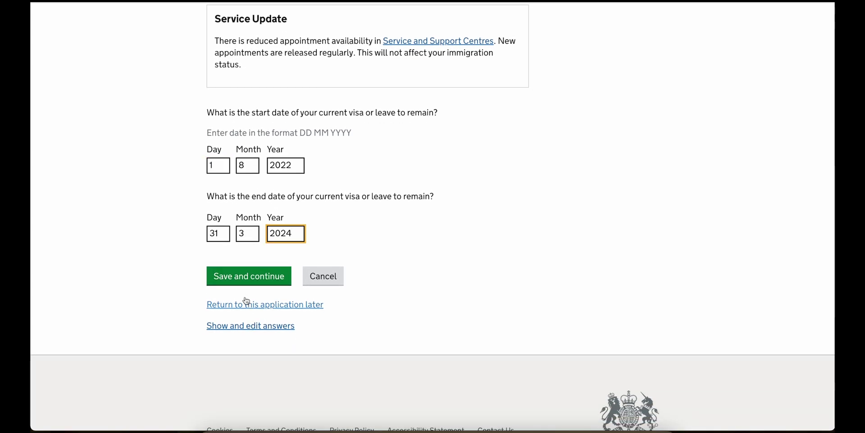
pyautogui.click(248, 283)
# - Choose Family as the current permission type and save
pyautogui.scroll(-4, 237, 336)
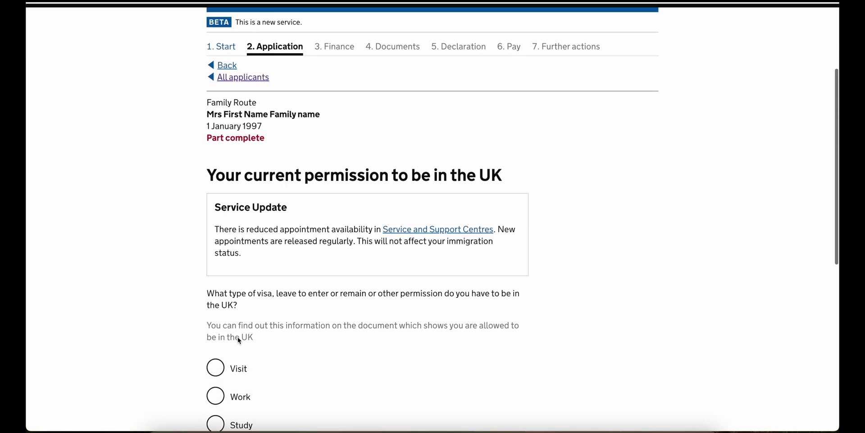
pyautogui.scroll(-3, 239, 341)
pyautogui.click(242, 256)
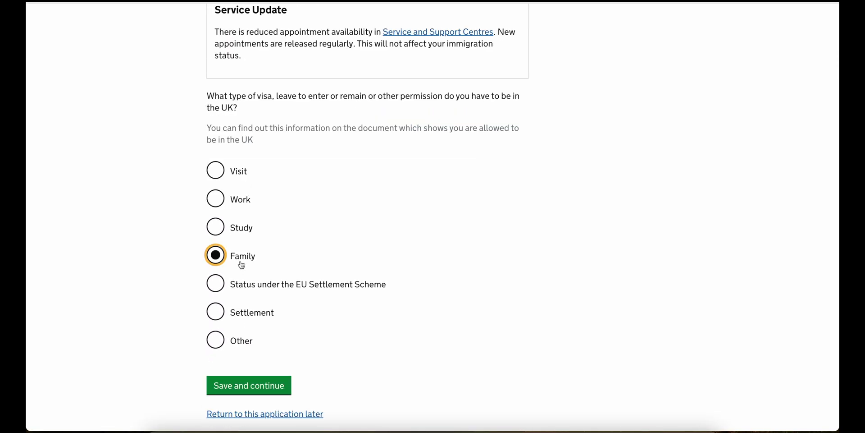
pyautogui.click(251, 389)
# - Select the partner basis for the current leave and save
pyautogui.scroll(-3, 252, 390)
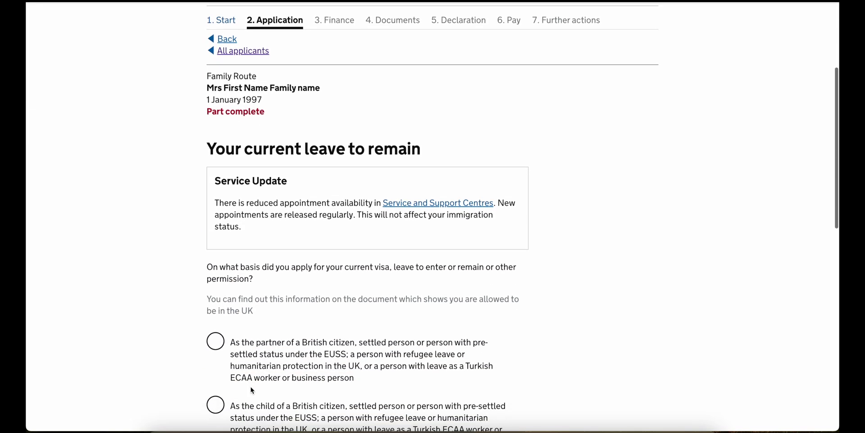
pyautogui.scroll(-4, 250, 388)
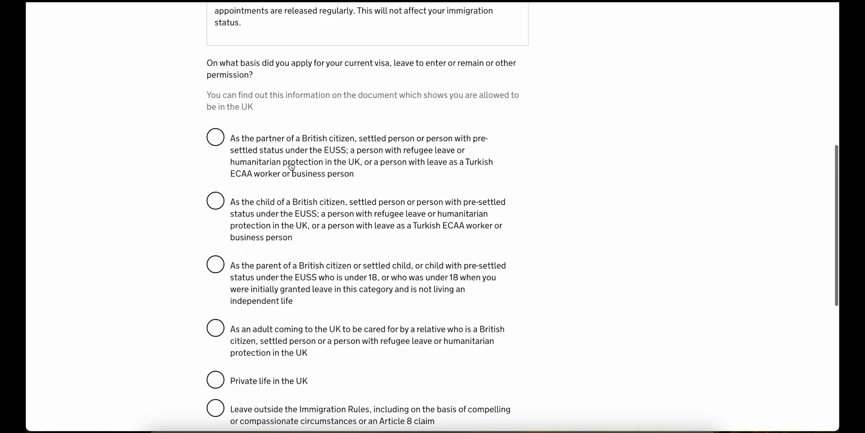
pyautogui.click(291, 167)
pyautogui.scroll(-7, 293, 216)
pyautogui.click(268, 224)
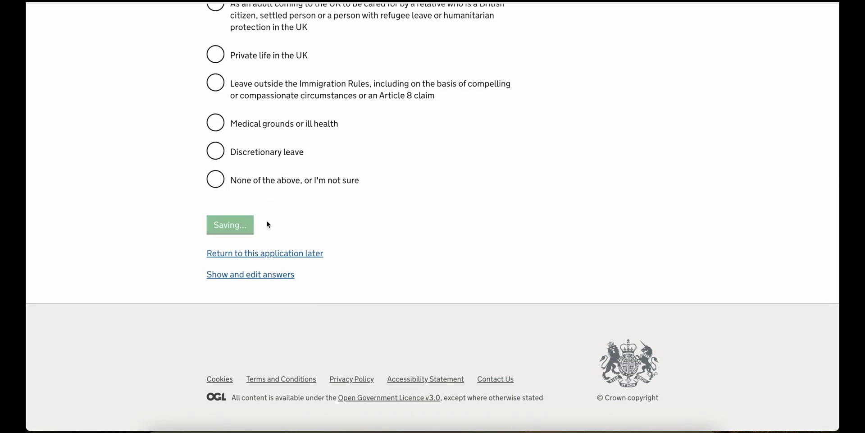
pyautogui.scroll(-5, 268, 224)
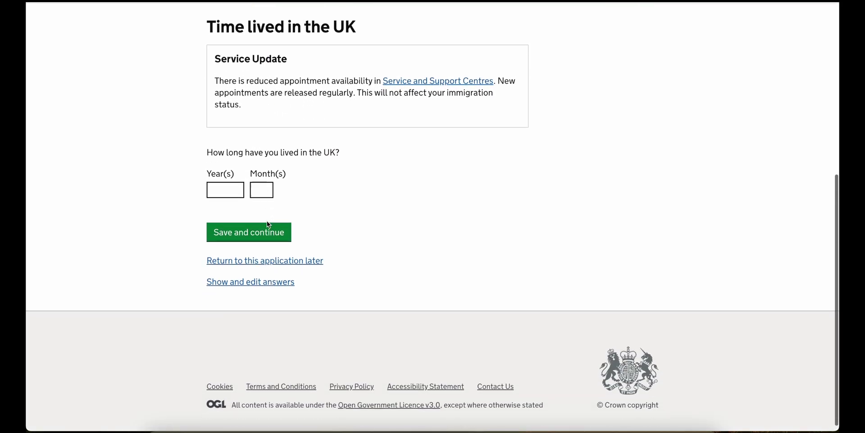
# - Enter 2 years and 8 months lived in the UK and save
pyautogui.click(236, 185)
pyautogui.write('2')
pyautogui.press('Tab')
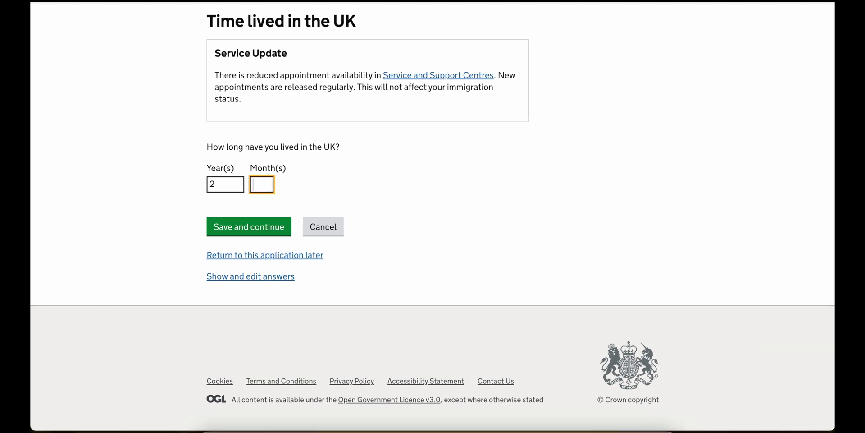
pyautogui.write('8')
pyautogui.click(240, 219)
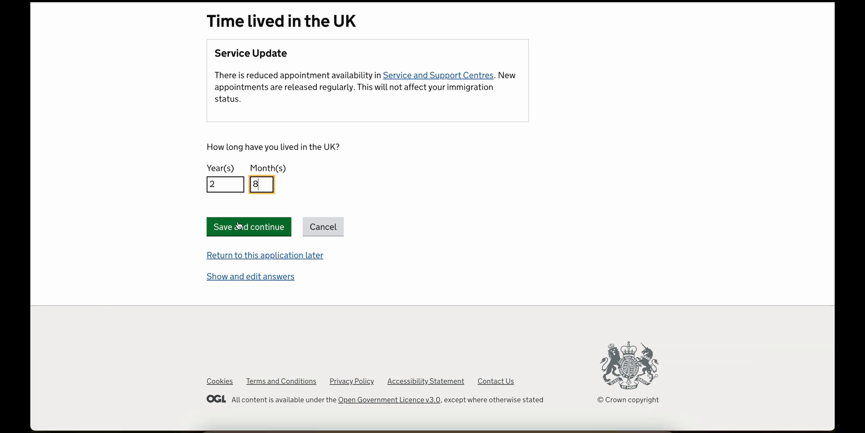
# - Answer No to time spent outside the UK and Yes to living in other countries, saving each
pyautogui.scroll(-4, 249, 224)
pyautogui.scroll(-1, 250, 228)
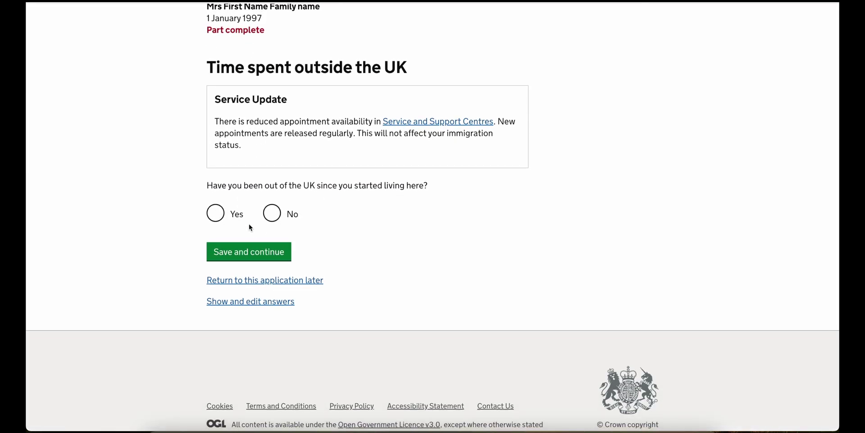
pyautogui.click(272, 214)
pyautogui.click(261, 251)
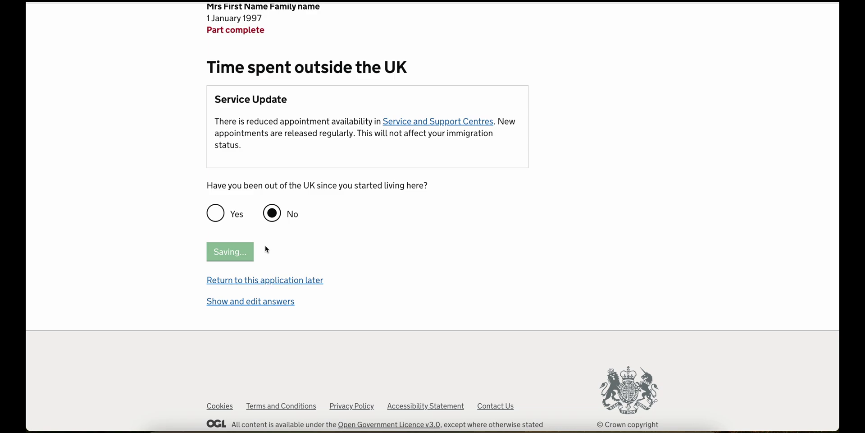
pyautogui.scroll(-4, 267, 249)
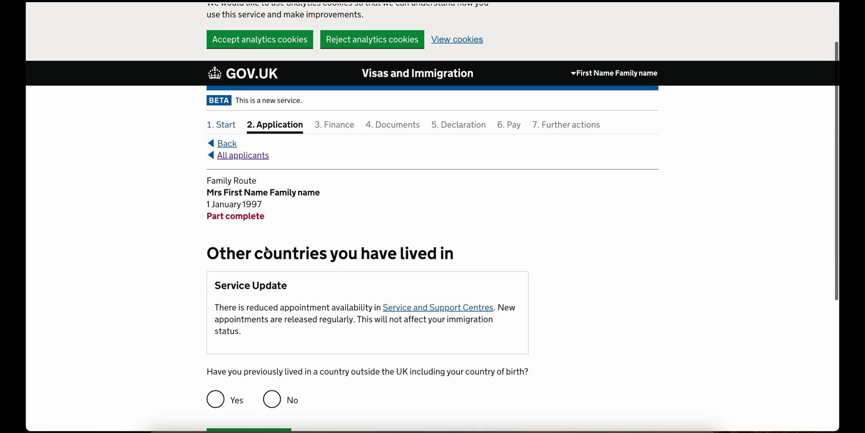
pyautogui.scroll(-2, 267, 249)
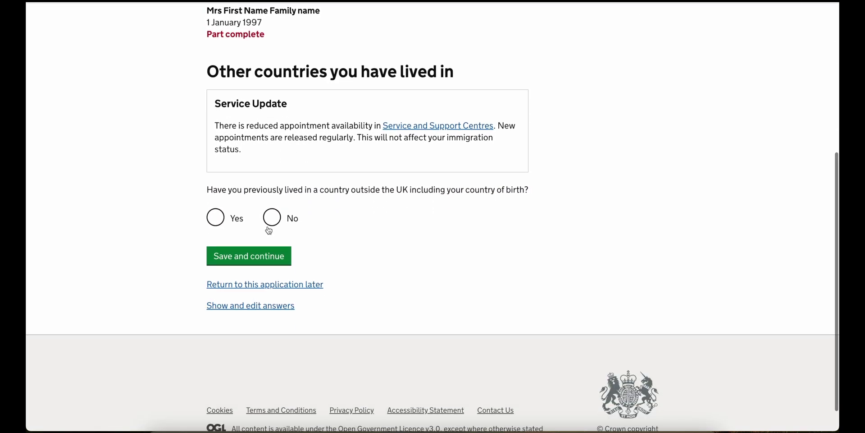
pyautogui.click(216, 218)
pyautogui.click(255, 261)
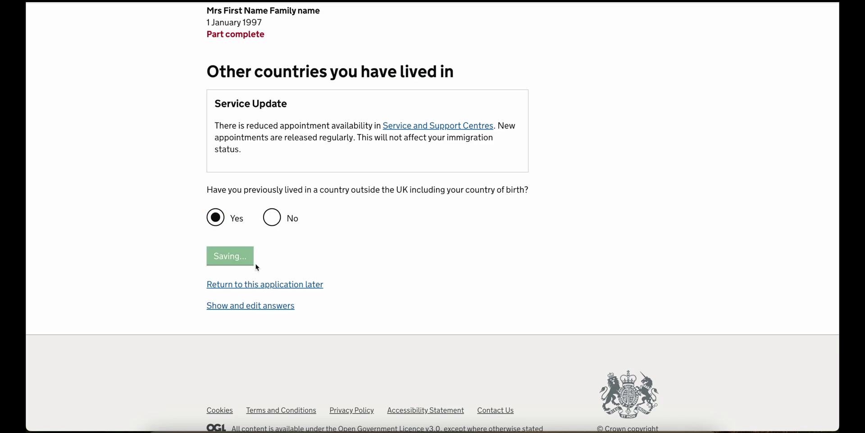
# - Choose India as a country previously lived in
pyautogui.scroll(-9, 257, 266)
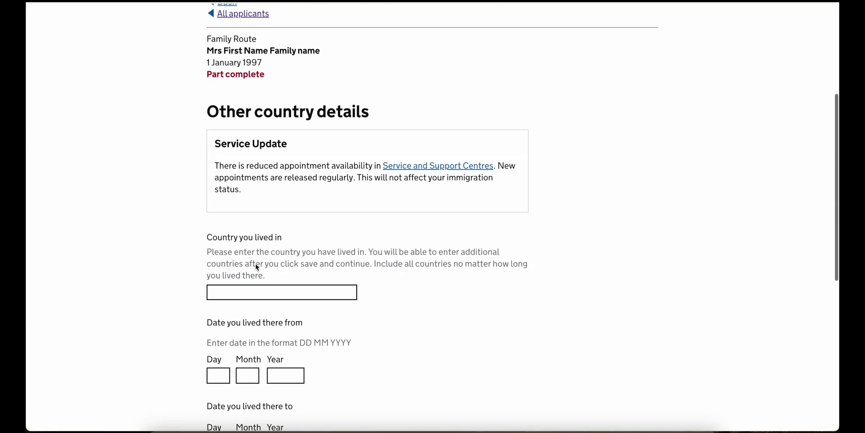
pyautogui.click(260, 142)
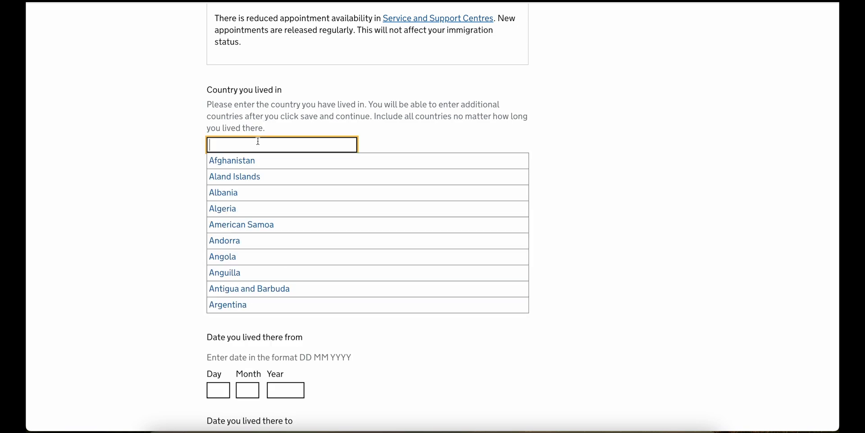
pyautogui.write('U')
pyautogui.press('BackSpace')
pyautogui.write('ia')
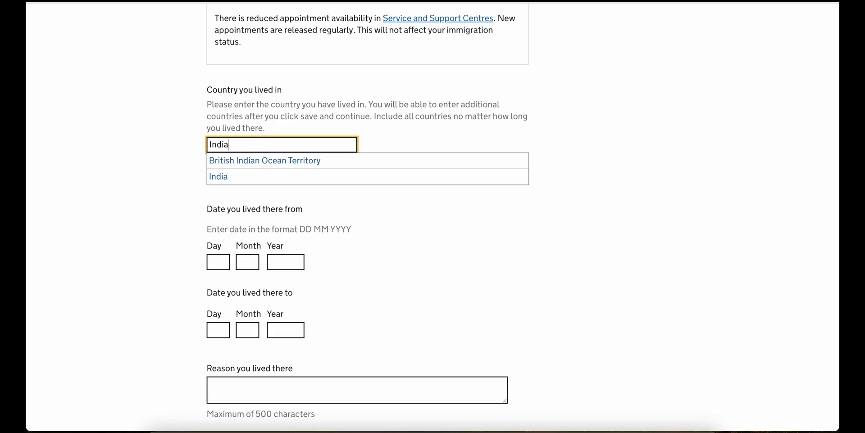
pyautogui.click(248, 176)
# - Enter the India residence dates, from 01/01/1997 to 1/8/2022
pyautogui.scroll(-2, 249, 177)
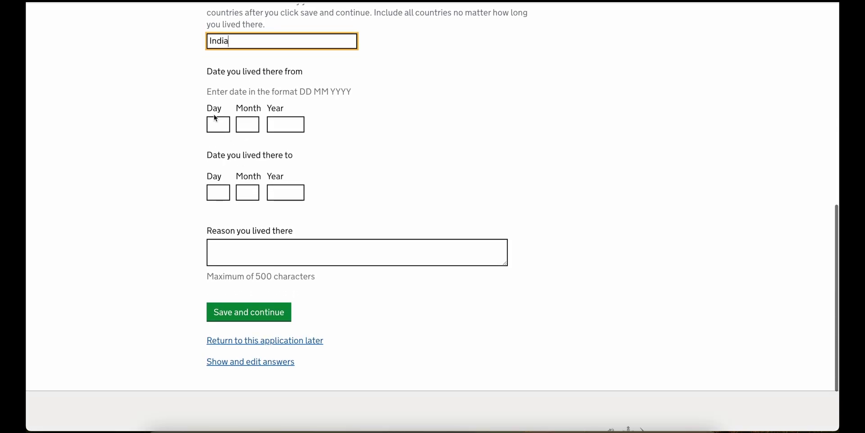
pyautogui.click(218, 126)
pyautogui.write('01')
pyautogui.press('Tab')
pyautogui.write('01')
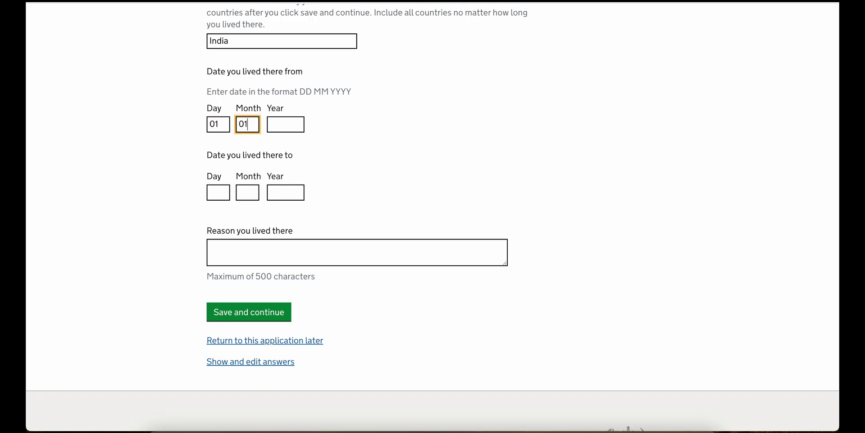
pyautogui.press('Tab')
pyautogui.write('1997')
pyautogui.press('Tab')
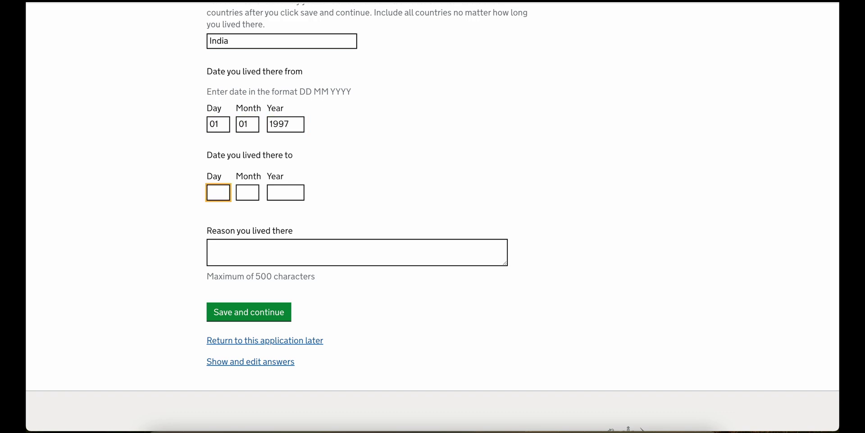
pyautogui.write('01')
pyautogui.press('Tab')
pyautogui.press('Tab')
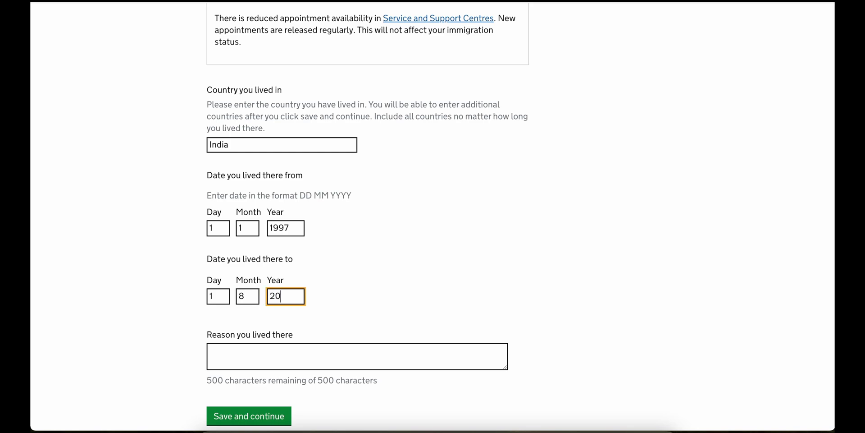
# - Give the reason 'Born and Brought up in India.' and save the India residence
pyautogui.click(357, 356)
pyautogui.write('B')
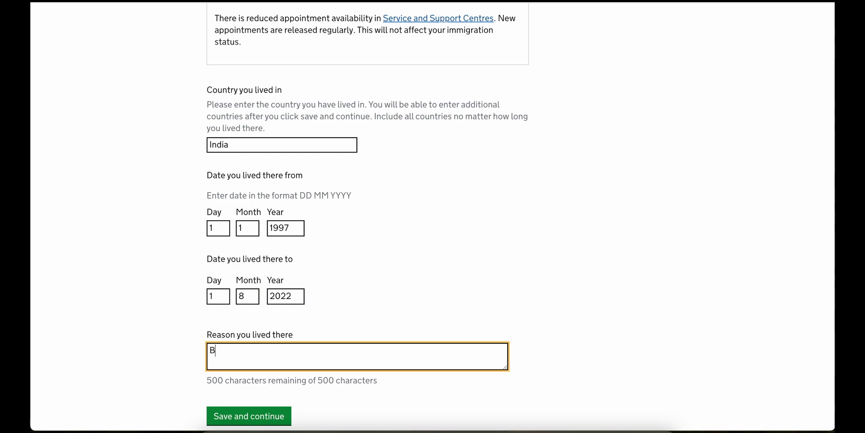
pyautogui.write('orn and Brought up in India.')
pyautogui.click(261, 415)
# - Answer No to adding another country lived in and save
pyautogui.scroll(-2, 258, 312)
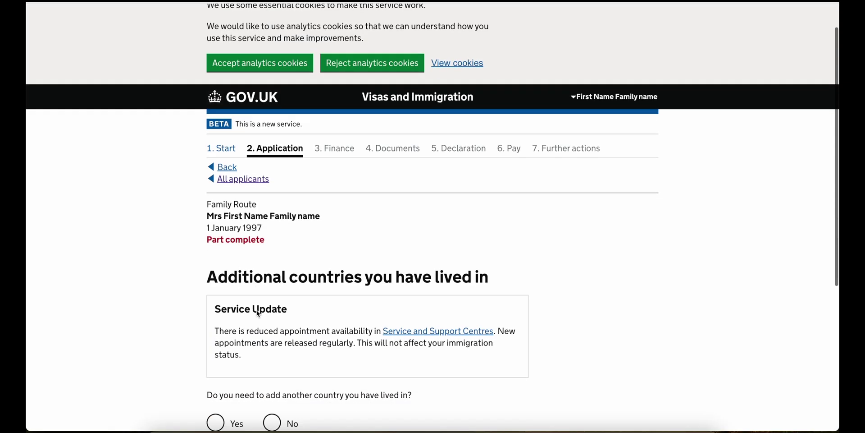
pyautogui.scroll(-5, 256, 309)
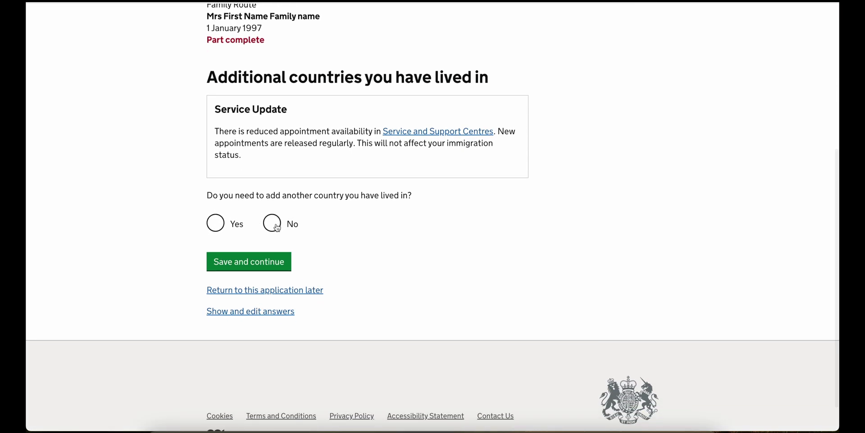
pyautogui.click(277, 228)
pyautogui.click(270, 261)
# - Record the last visit as 'India, July 2022' and save
pyautogui.scroll(-2, 266, 268)
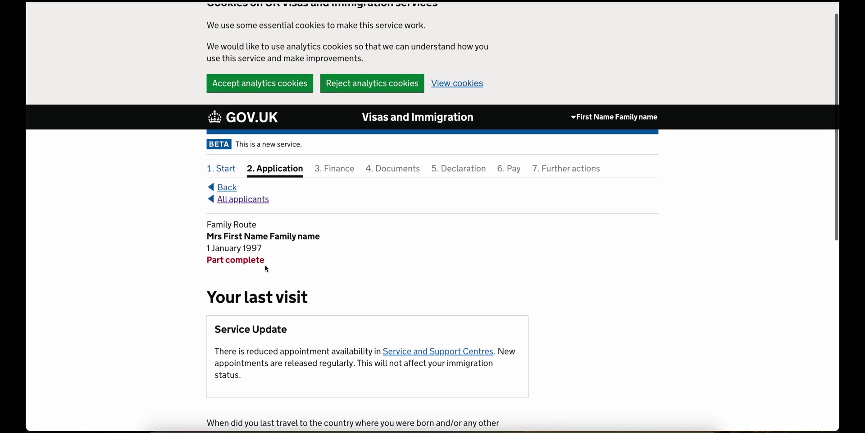
pyautogui.scroll(-5, 266, 269)
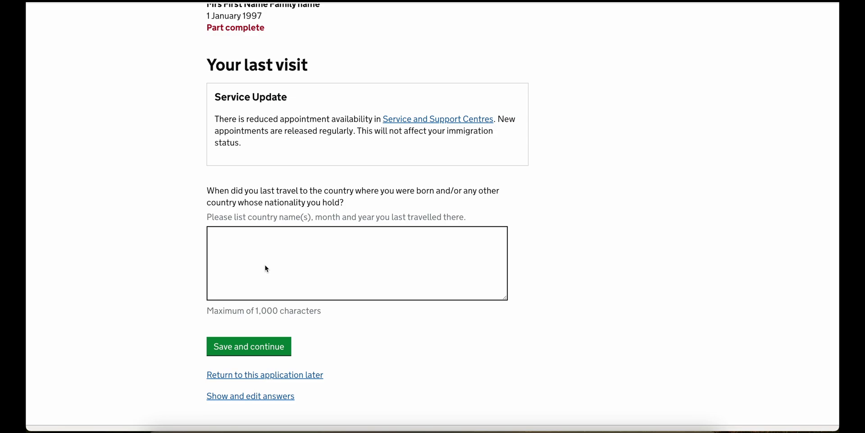
pyautogui.click(266, 269)
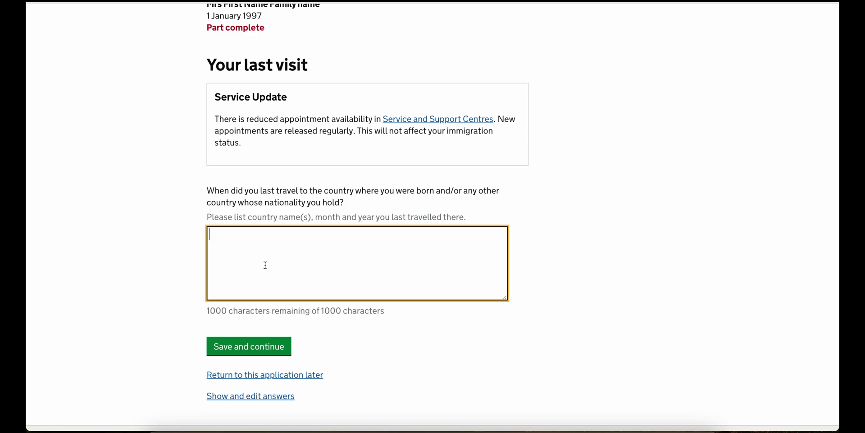
pyautogui.write('I')
pyautogui.write('ndia, ')
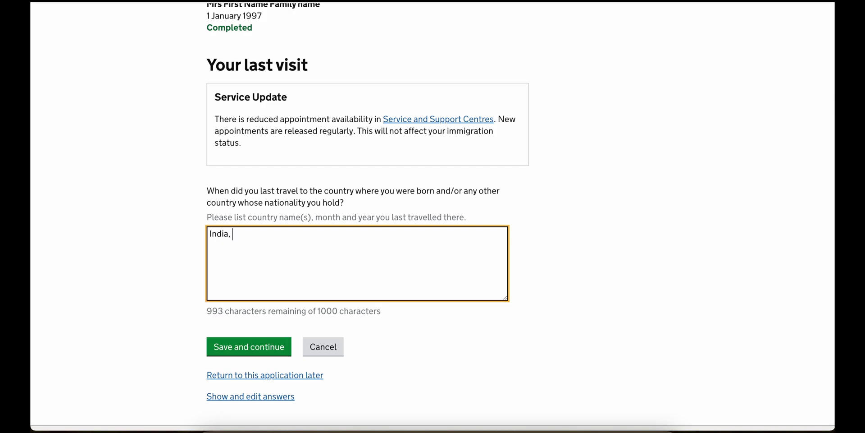
pyautogui.write('July 2022')
pyautogui.click(259, 356)
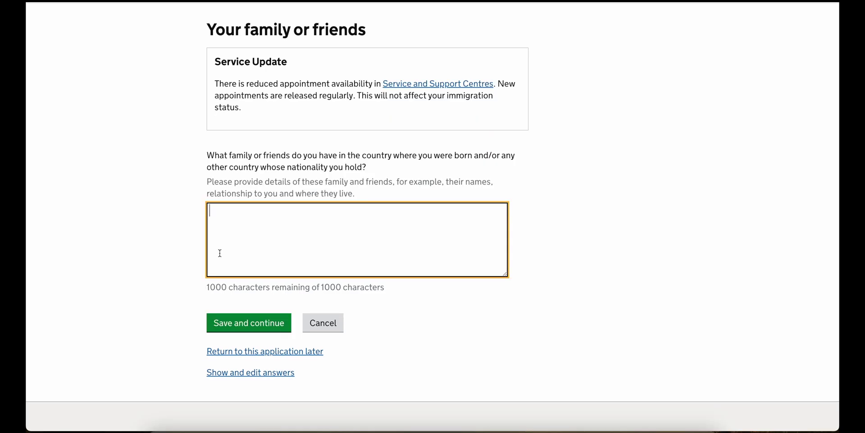
# - List 'Parents - Father' and 'Few Good Friends' as family and friends there, then save
pyautogui.write('Parent')
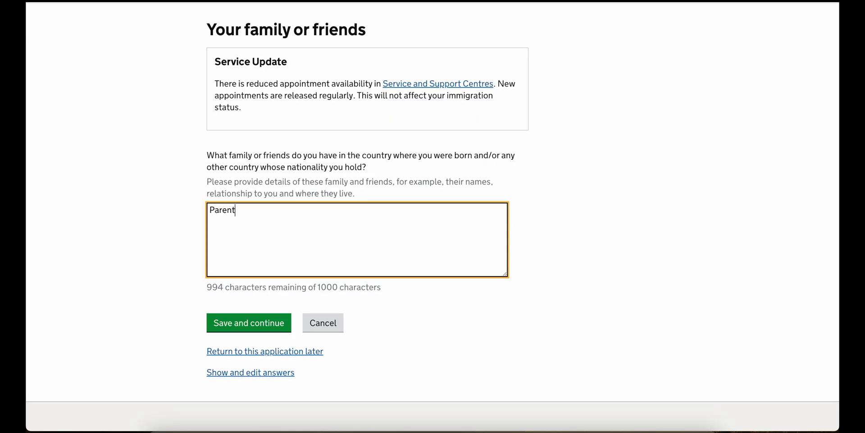
pyautogui.write('s - Father')
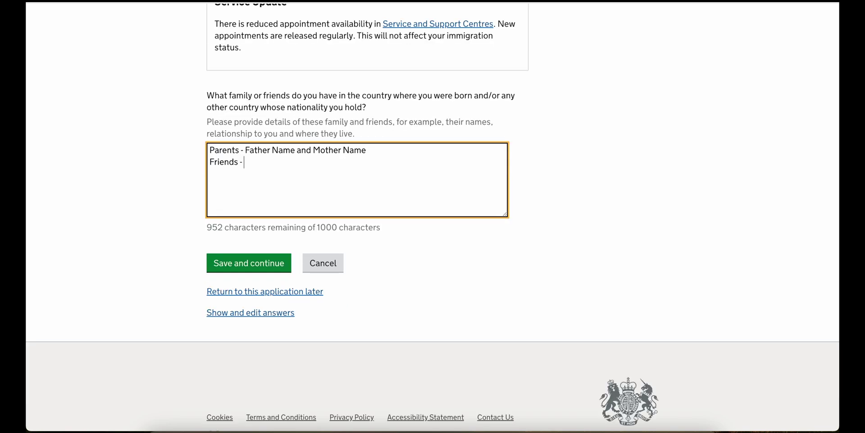
pyautogui.write('Few ')
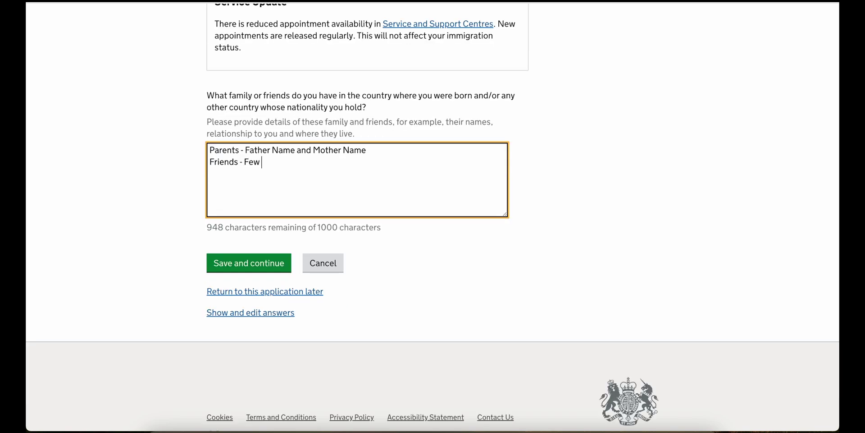
pyautogui.write('Good Friends')
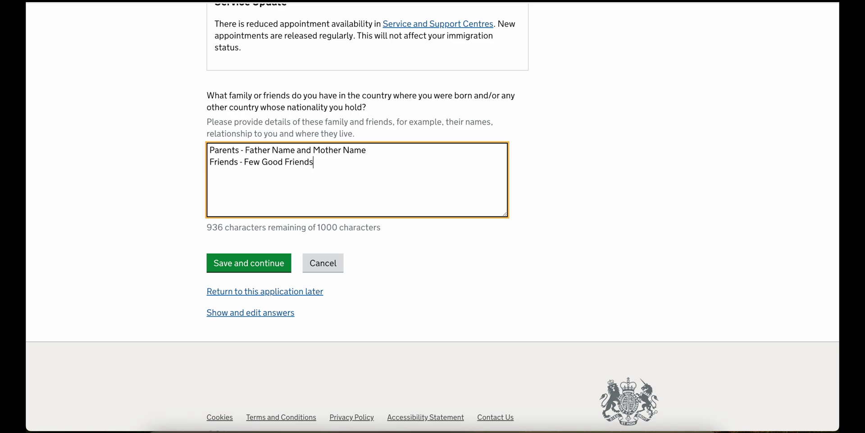
pyautogui.click(228, 263)
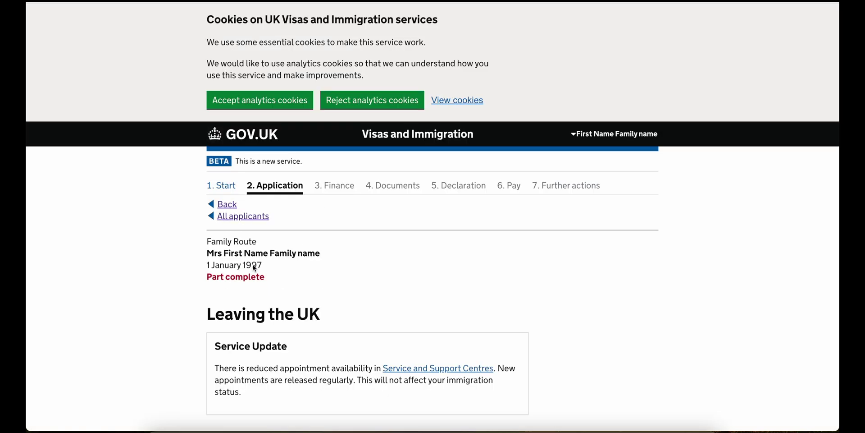
# - Choose India as the country you would return to
pyautogui.scroll(-5, 254, 268)
pyautogui.scroll(1, 254, 268)
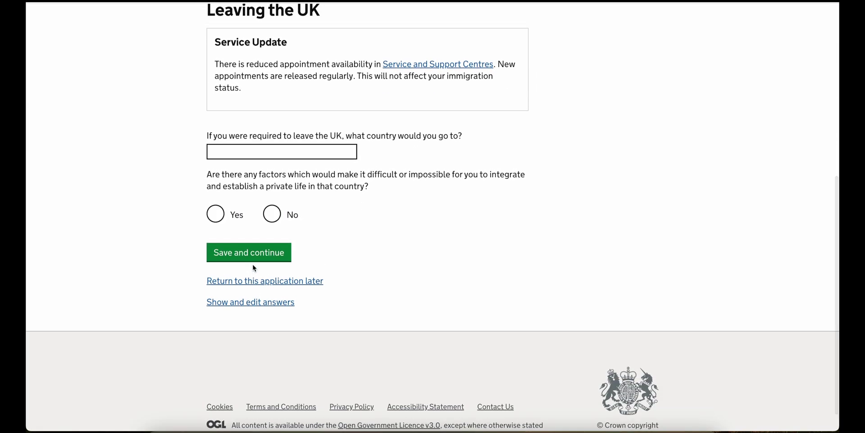
pyautogui.click(304, 156)
pyautogui.write('India')
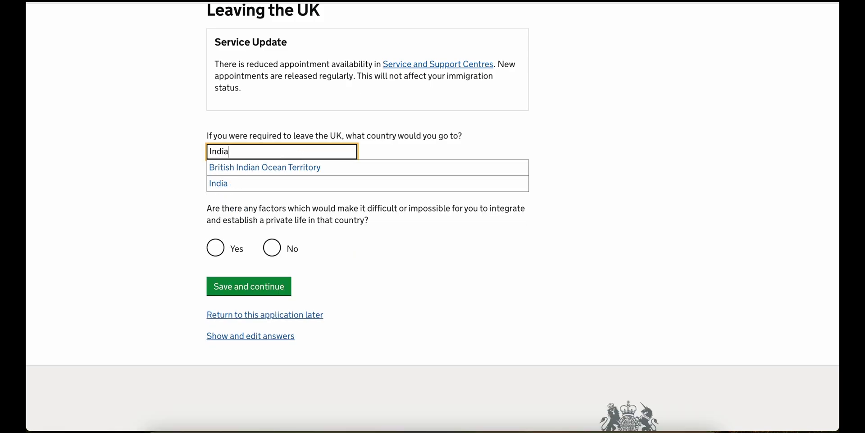
pyautogui.click(298, 184)
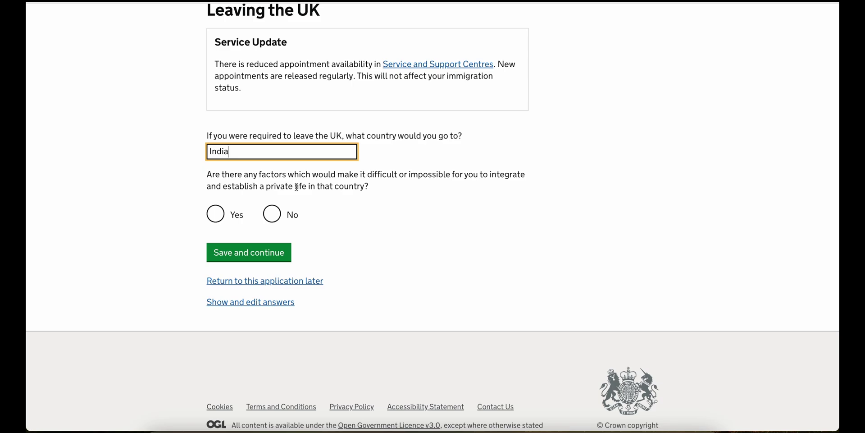
# - Say integration would be difficult, paste the explanation, promise supporting evidence and save
pyautogui.click(281, 213)
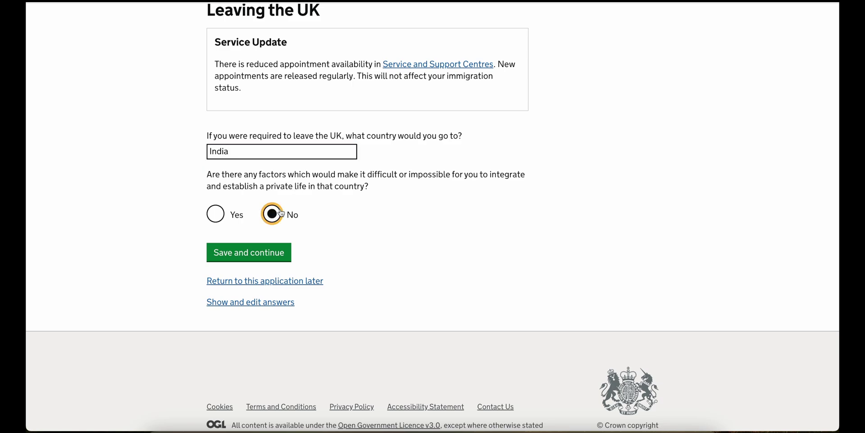
pyautogui.scroll(-1, 253, 207)
pyautogui.click(226, 202)
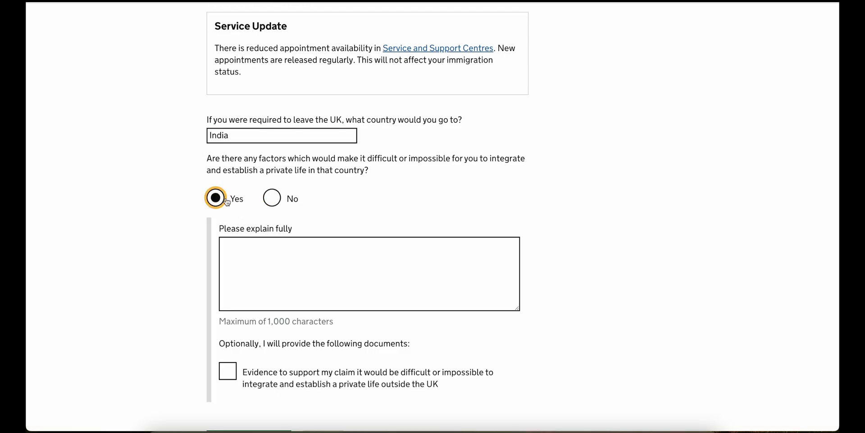
pyautogui.click(255, 270)
pyautogui.write('I have established family/private life in the UK for the past 2 and half years and it would be hard to abandon my partner here and live alone in India.')
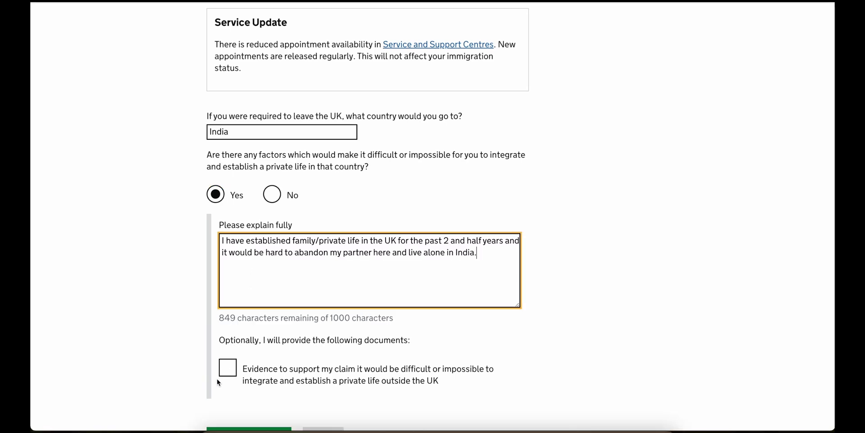
pyautogui.click(227, 373)
pyautogui.scroll(-3, 228, 370)
pyautogui.click(248, 372)
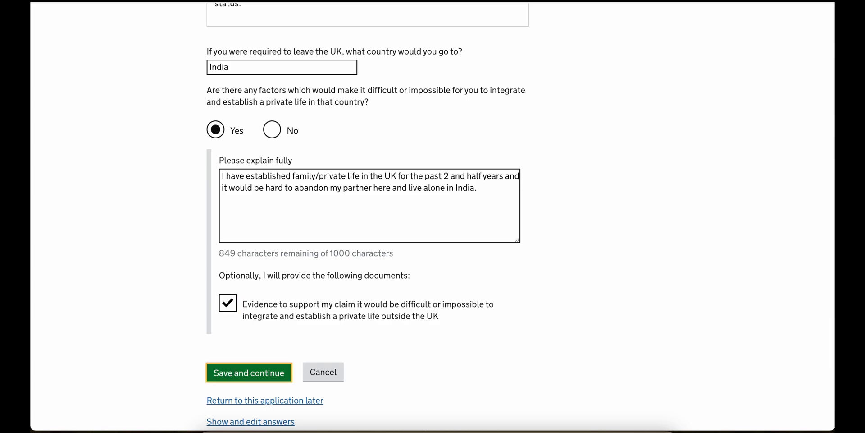
# - Confirm holding a biometric residence permit and save
pyautogui.scroll(-3, 262, 291)
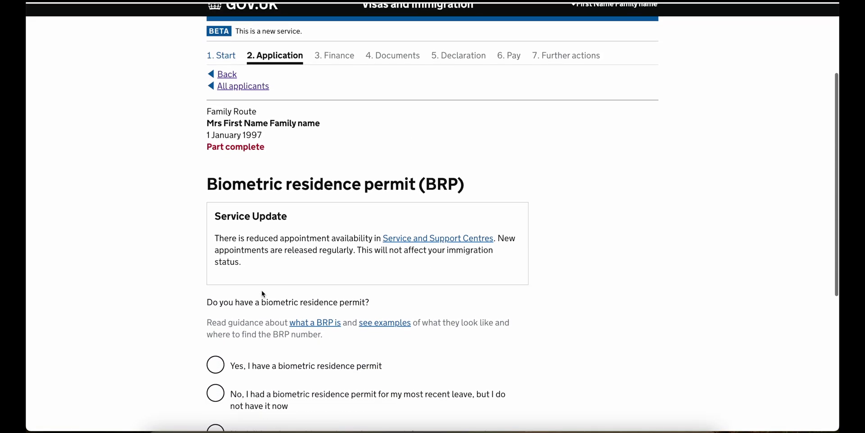
pyautogui.scroll(-3, 264, 293)
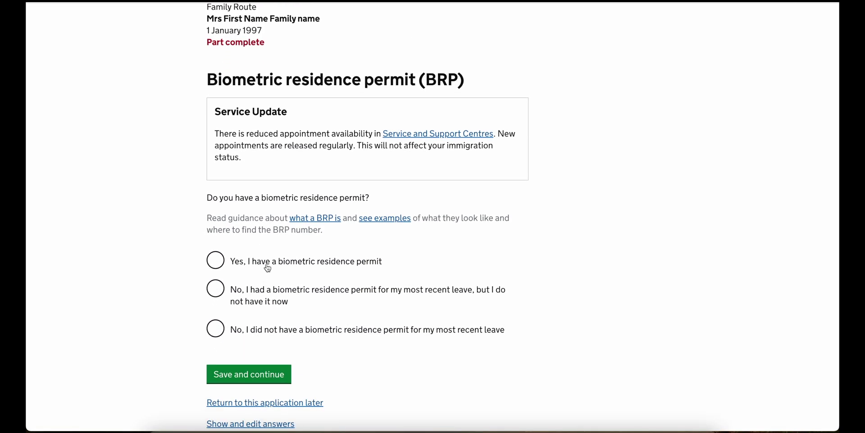
pyautogui.click(268, 269)
pyautogui.scroll(-2, 268, 270)
pyautogui.click(250, 354)
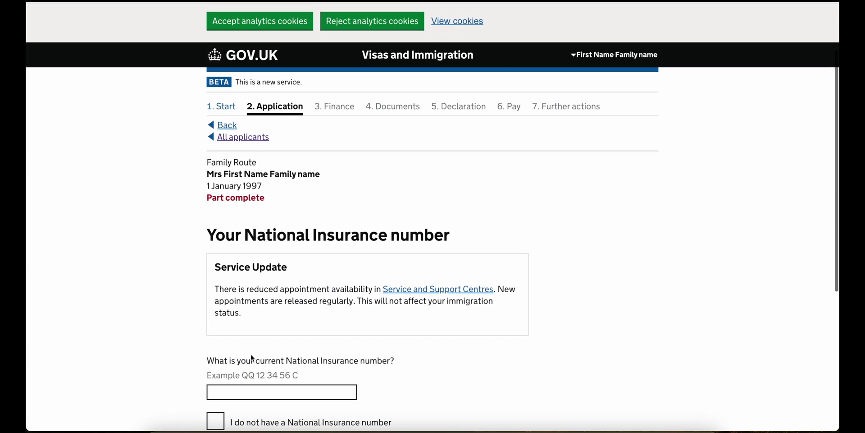
# - Enter the applicant's National Insurance number and save it
pyautogui.scroll(-5, 252, 356)
pyautogui.click(283, 184)
pyautogui.click(252, 261)
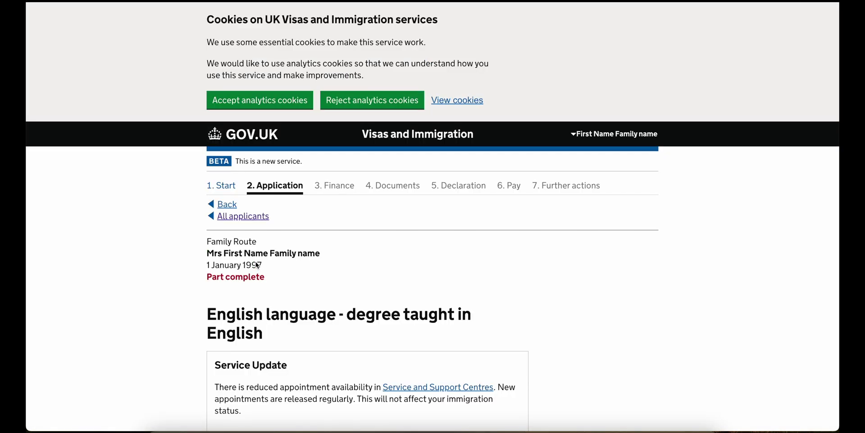
# - Confirm a degree taught in English in India that meets the English language requirement
pyautogui.scroll(-6, 257, 265)
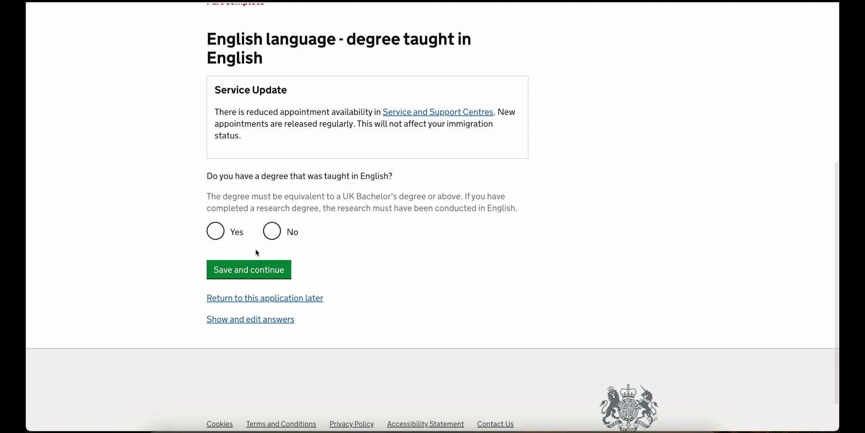
pyautogui.click(236, 231)
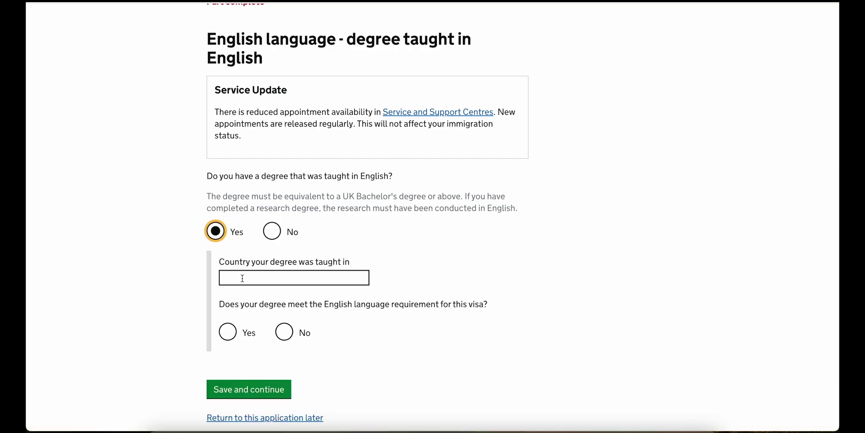
pyautogui.click(243, 278)
pyautogui.write('India')
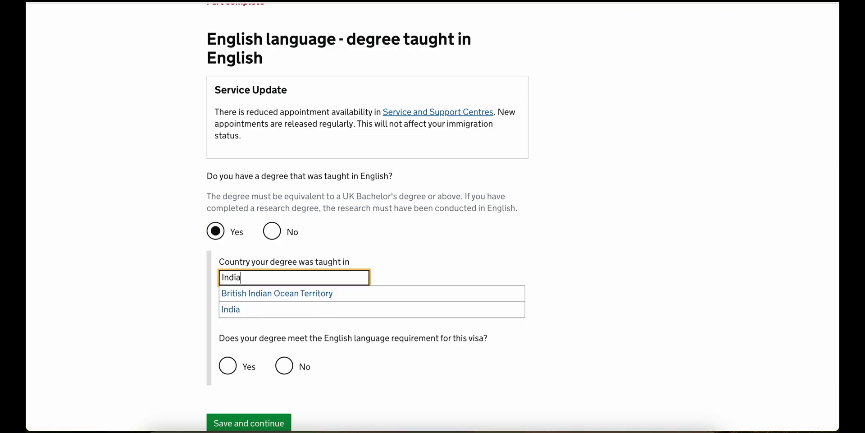
pyautogui.click(251, 308)
pyautogui.scroll(-3, 252, 306)
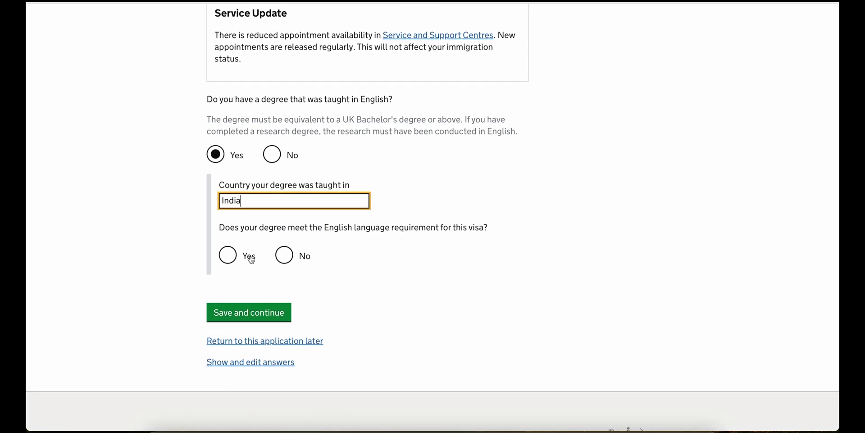
pyautogui.click(251, 259)
pyautogui.click(248, 319)
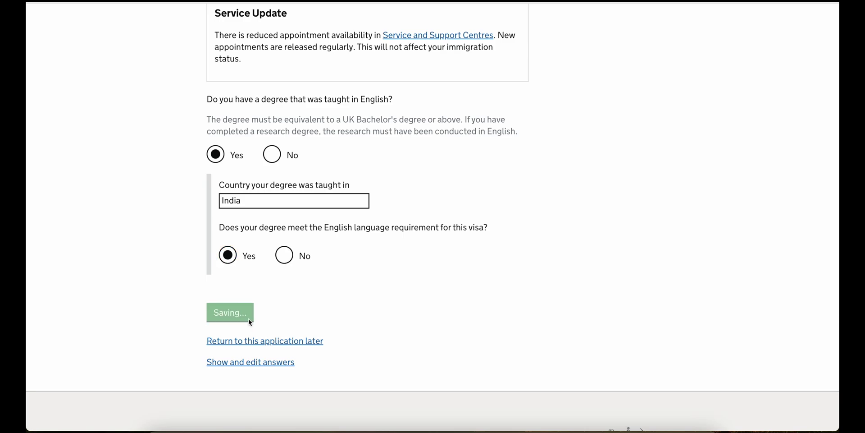
# - Choose degree certificate as the proof of the degree
pyautogui.scroll(-5, 248, 318)
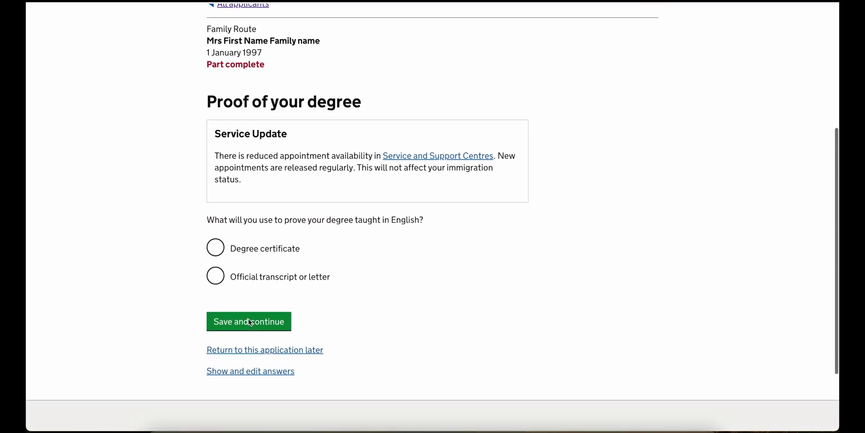
pyautogui.click(266, 261)
pyautogui.scroll(-2, 256, 353)
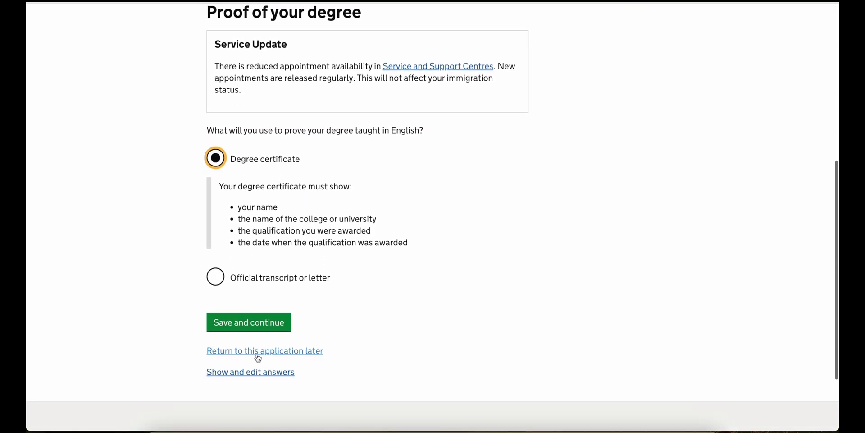
pyautogui.click(257, 325)
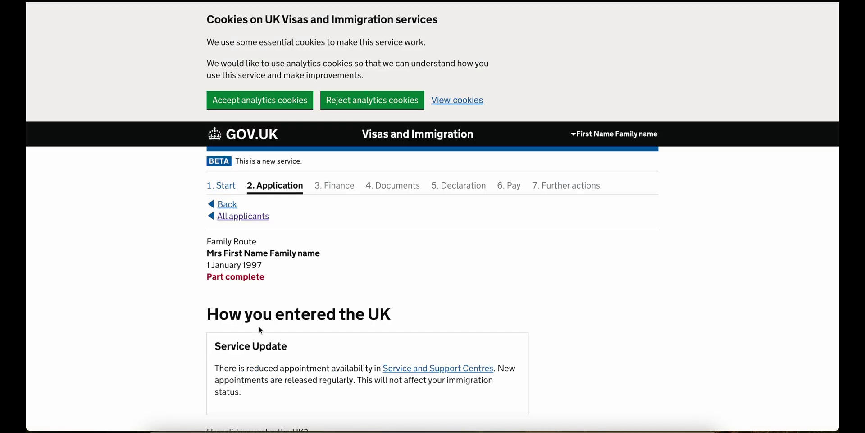
# - Record UK entry as Other, 'Spouse Visa', on 1 8 2022
pyautogui.scroll(-6, 259, 330)
pyautogui.click(247, 260)
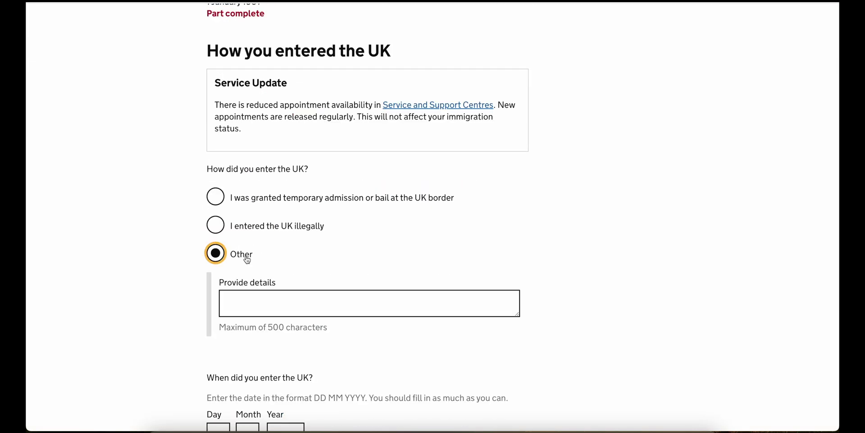
pyautogui.scroll(-2, 247, 261)
pyautogui.click(251, 231)
pyautogui.write('Spouse Visa')
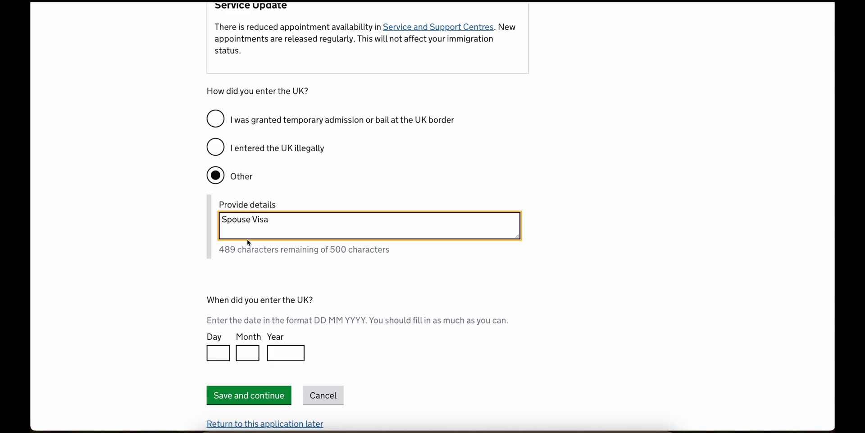
pyautogui.click(223, 355)
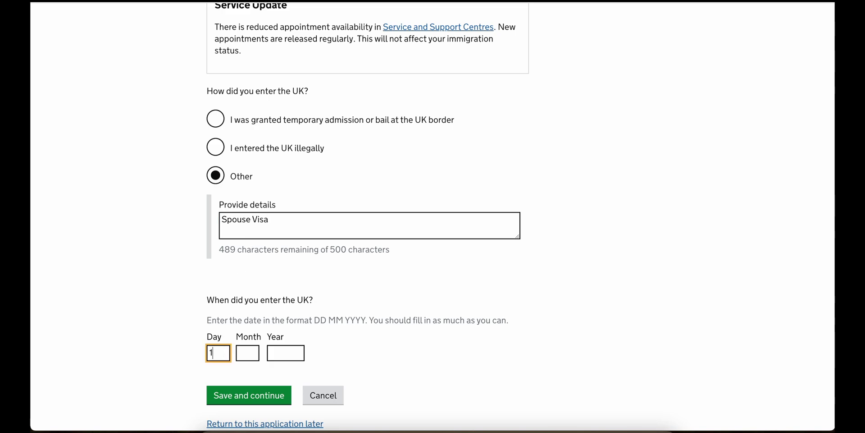
pyautogui.click(247, 353)
pyautogui.press('Tab')
pyautogui.write('202')
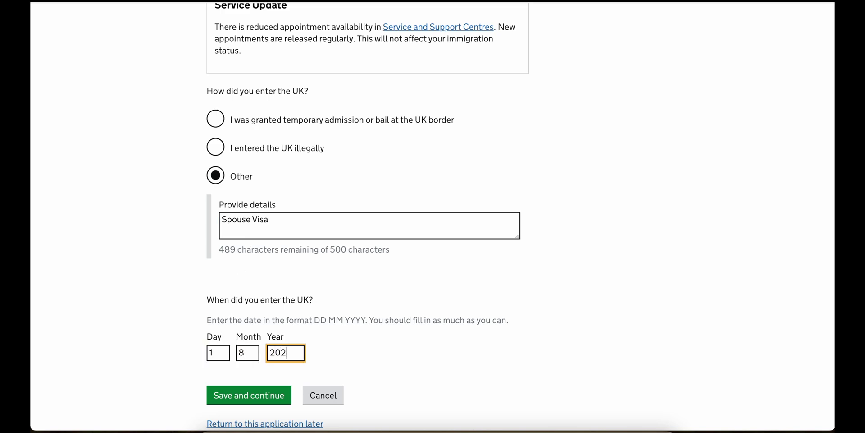
pyautogui.click(234, 395)
# - Answer No to any past immigration refusals or removals
pyautogui.scroll(-5, 258, 400)
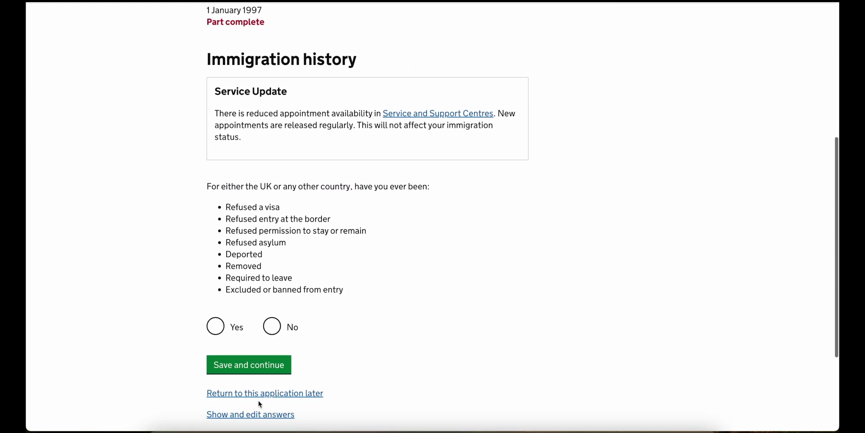
pyautogui.click(272, 326)
pyautogui.click(239, 363)
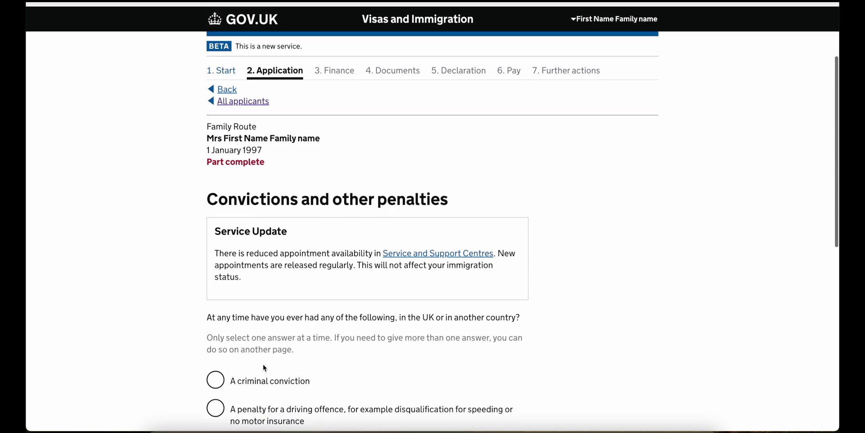
# - Answer No to convictions or penalties and to war crimes involvement
pyautogui.scroll(-5, 264, 367)
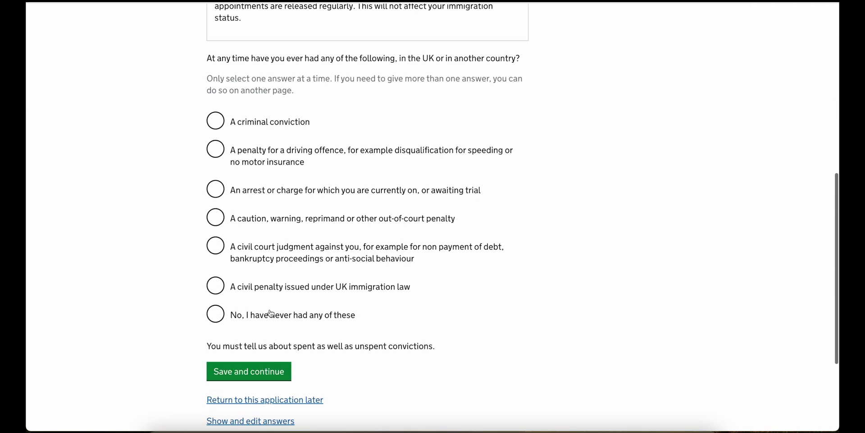
pyautogui.click(271, 313)
pyautogui.click(259, 377)
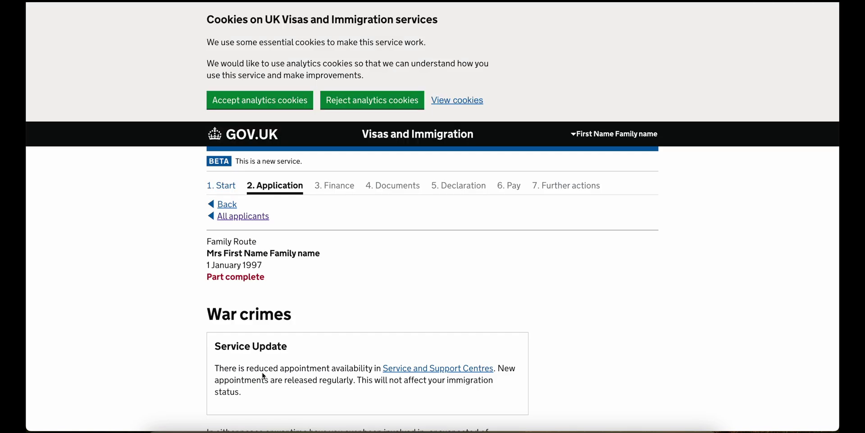
pyautogui.scroll(-8, 264, 375)
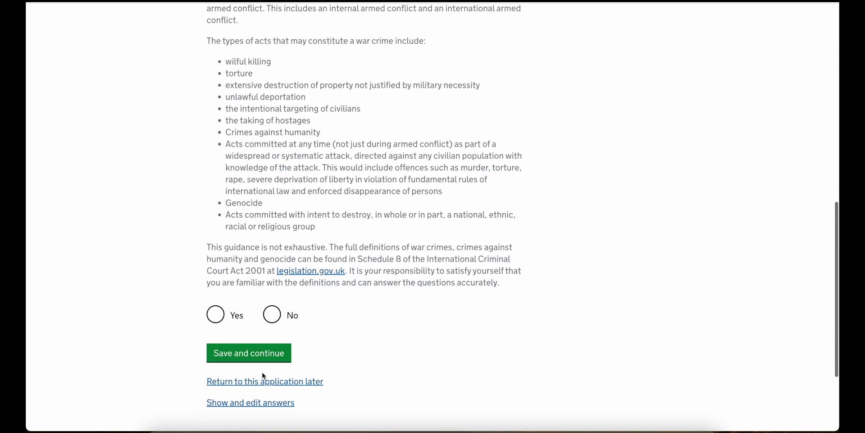
pyautogui.click(274, 317)
pyautogui.click(276, 346)
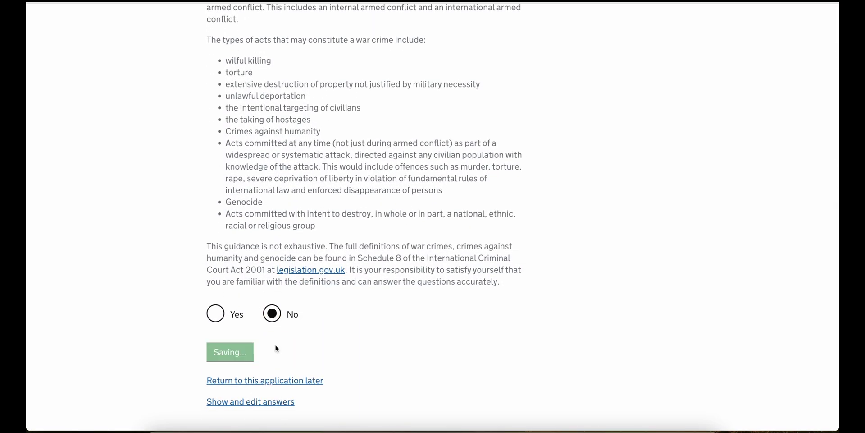
# - Deny terrorist activities, terrorist organisation membership and views supporting terrorism
pyautogui.scroll(-5, 275, 344)
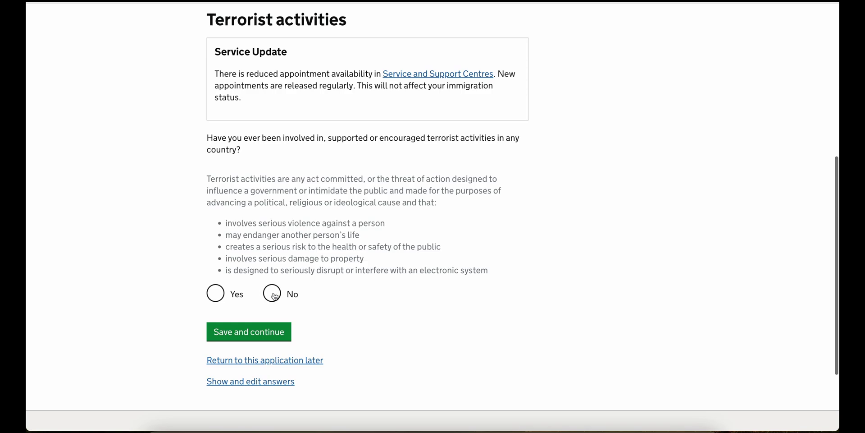
pyautogui.click(274, 295)
pyautogui.click(272, 333)
pyautogui.scroll(-2, 272, 333)
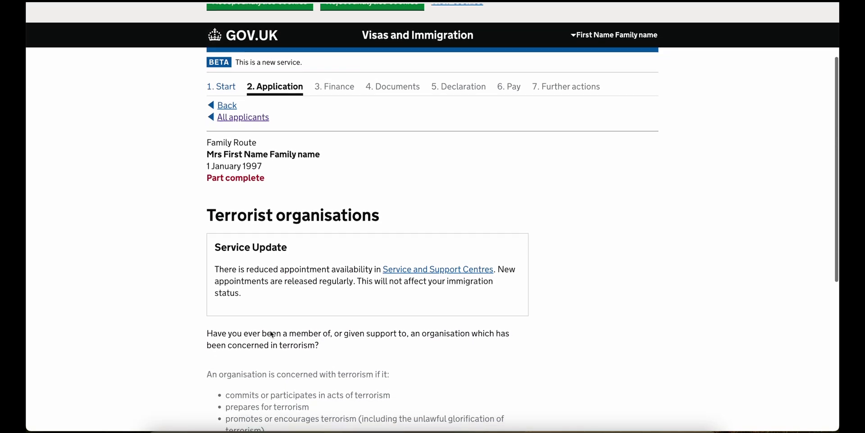
pyautogui.scroll(-3, 272, 334)
pyautogui.click(272, 314)
pyautogui.click(265, 354)
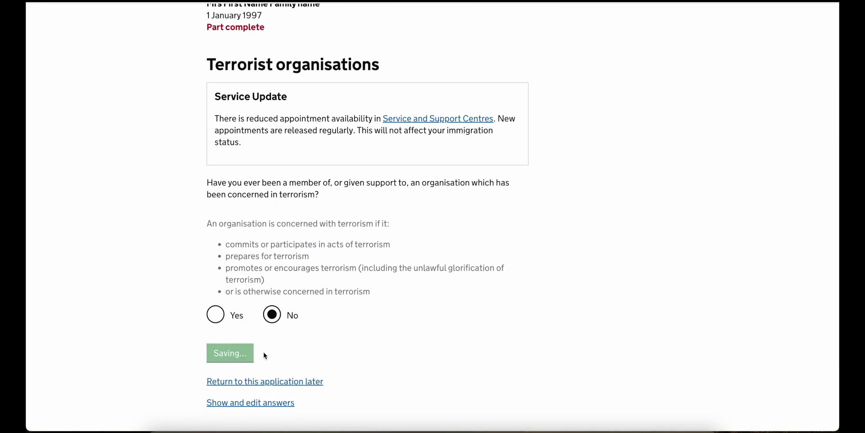
pyautogui.scroll(-3, 266, 351)
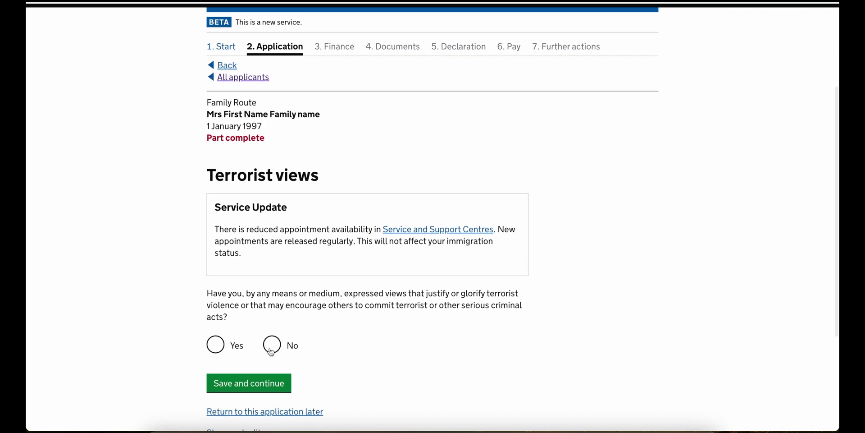
pyautogui.click(271, 351)
pyautogui.click(270, 384)
# - Answer No to the good character question
pyautogui.scroll(-1, 271, 384)
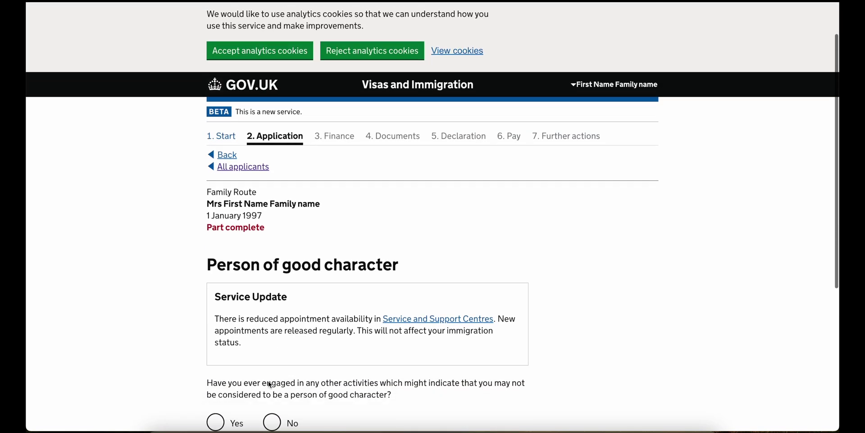
pyautogui.scroll(-2, 270, 384)
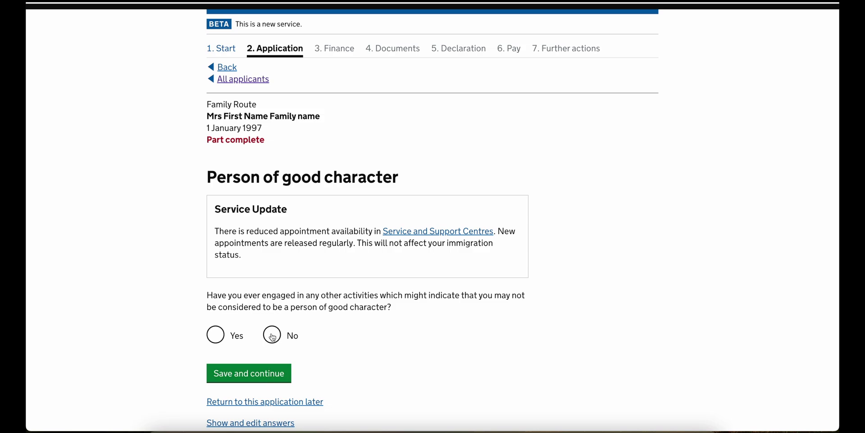
pyautogui.click(273, 336)
pyautogui.click(279, 373)
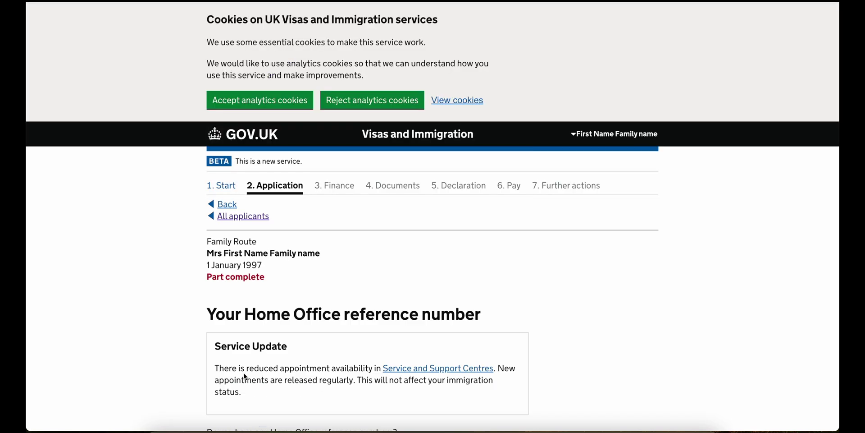
# - Answer Yes to having a Home Office reference number and enter the reference number
pyautogui.scroll(-5, 244, 376)
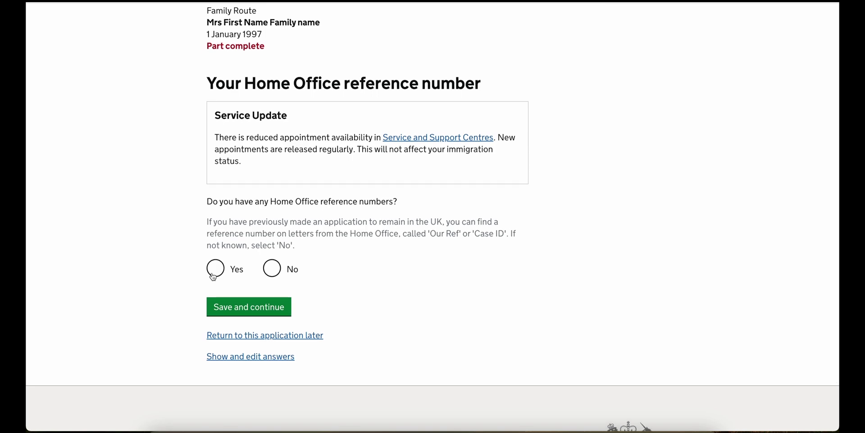
pyautogui.click(214, 275)
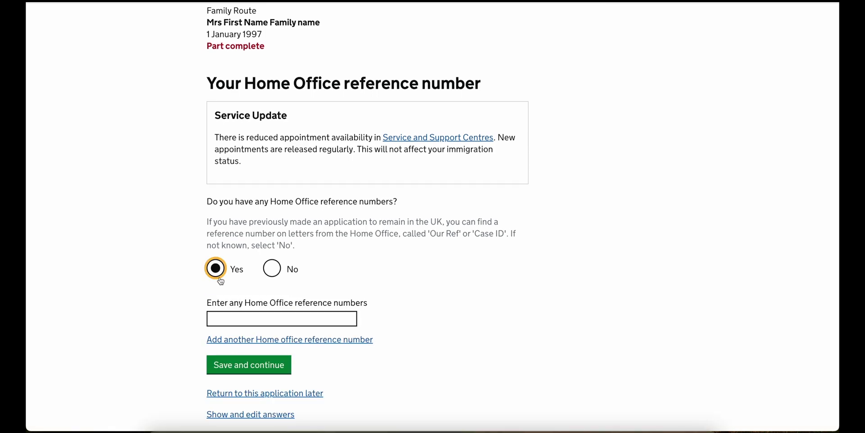
pyautogui.click(234, 319)
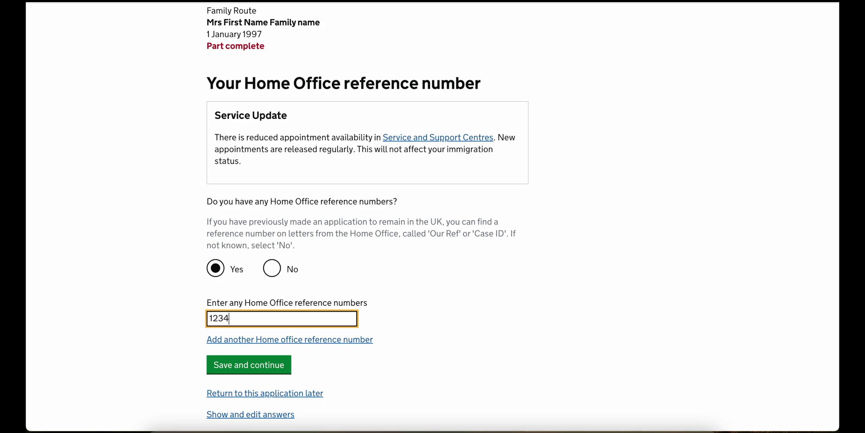
pyautogui.write('1234-1234-1234-1234')
pyautogui.click(228, 366)
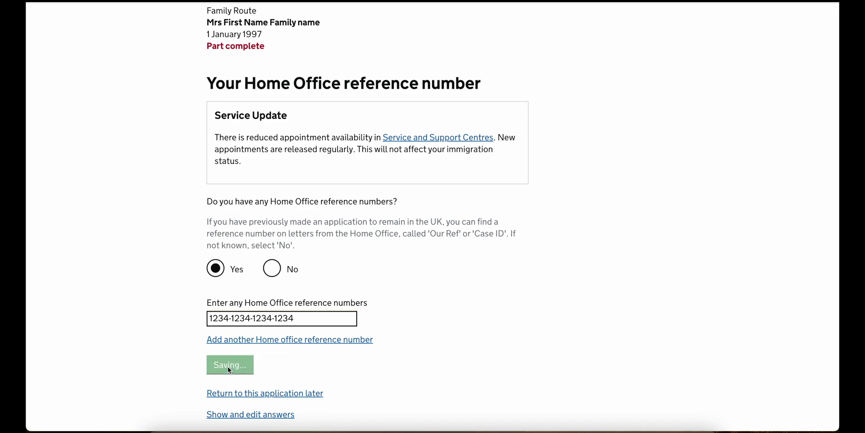
pyautogui.scroll(-8, 229, 368)
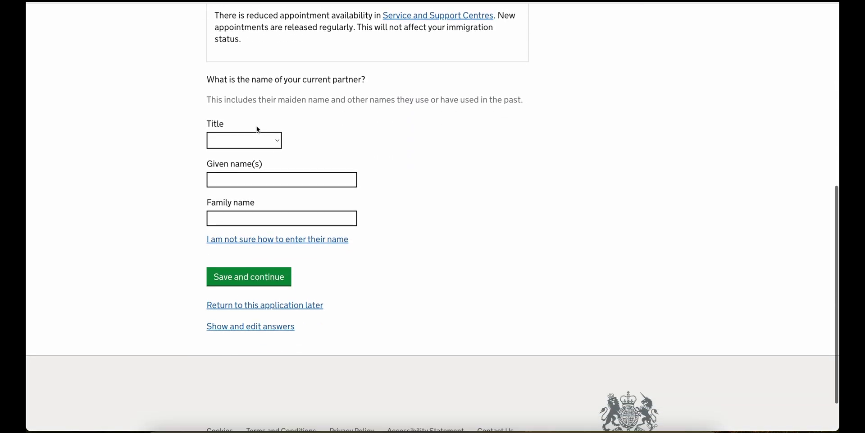
# - Save the partner's name and state the partner has no other names
pyautogui.click(236, 280)
pyautogui.scroll(-4, 238, 284)
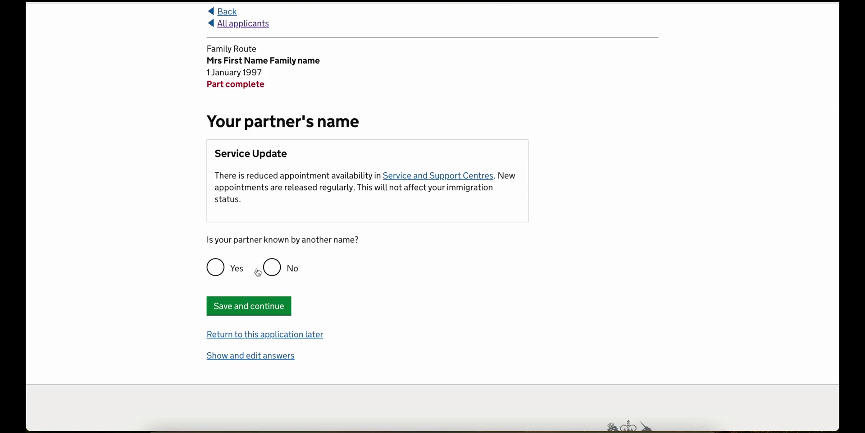
pyautogui.click(271, 267)
pyautogui.click(262, 307)
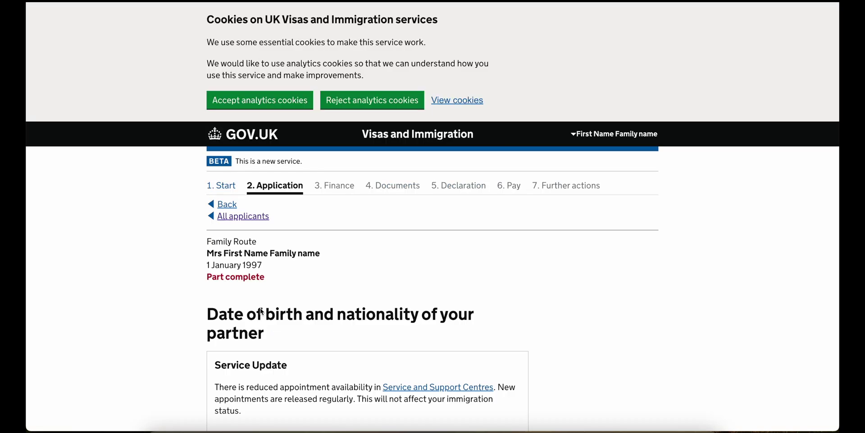
# - Set the partner's nationality to India and save
pyautogui.scroll(-5, 261, 311)
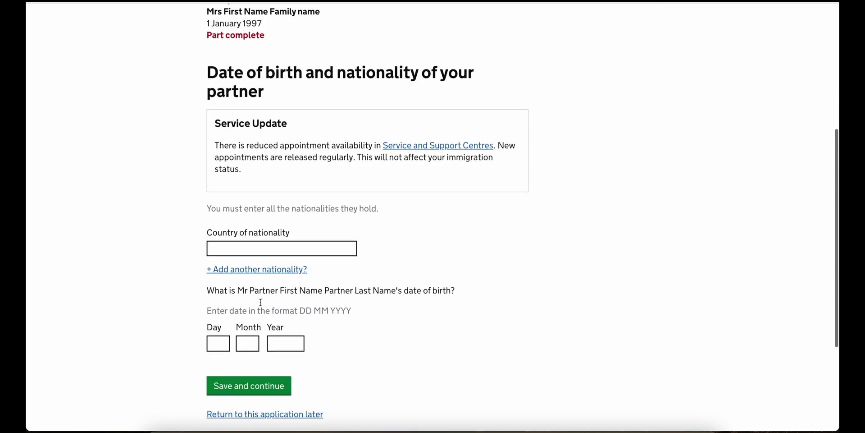
pyautogui.click(276, 247)
pyautogui.write('Indi')
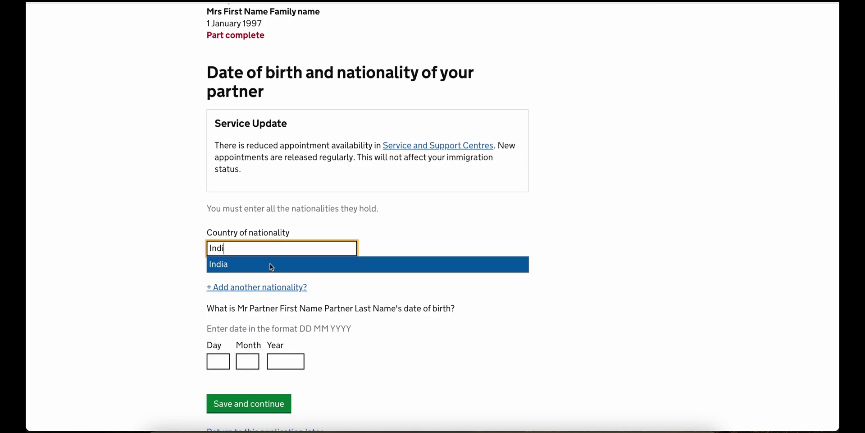
pyautogui.click(269, 263)
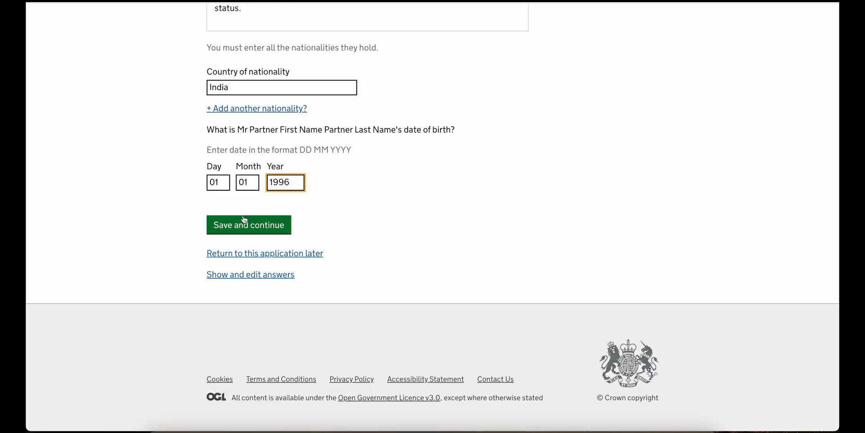
pyautogui.click(242, 225)
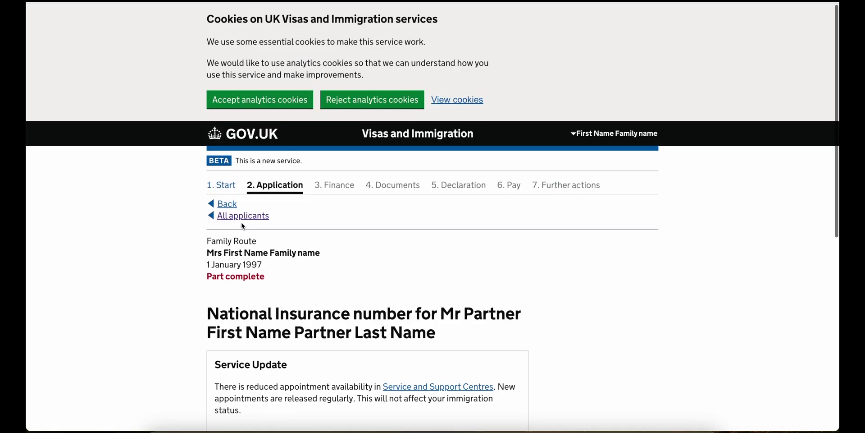
# - Fill in the partner's National Insurance number and save
pyautogui.scroll(-5, 243, 225)
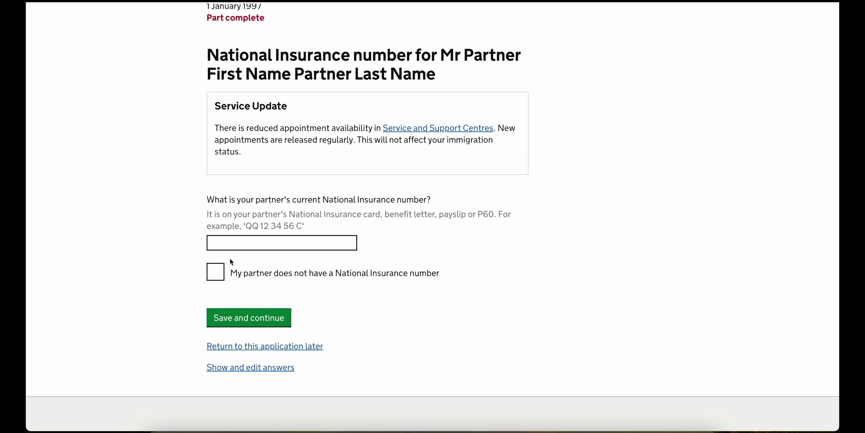
pyautogui.click(234, 243)
pyautogui.click(269, 271)
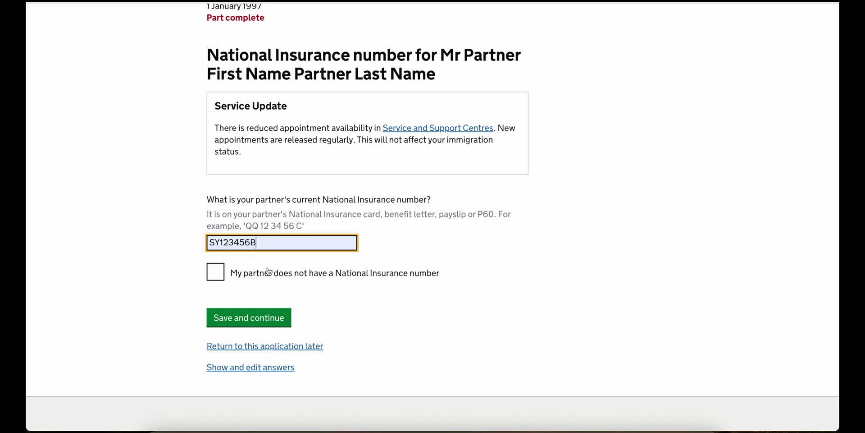
pyautogui.click(242, 319)
# - Record the partner as spouse, with a marriage certificate to be provided
pyautogui.scroll(-1, 243, 319)
pyautogui.scroll(-6, 243, 319)
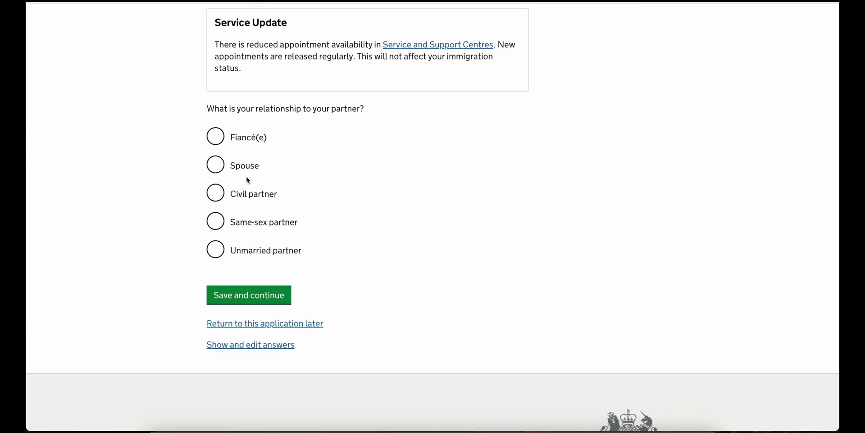
pyautogui.click(246, 166)
pyautogui.scroll(-3, 242, 333)
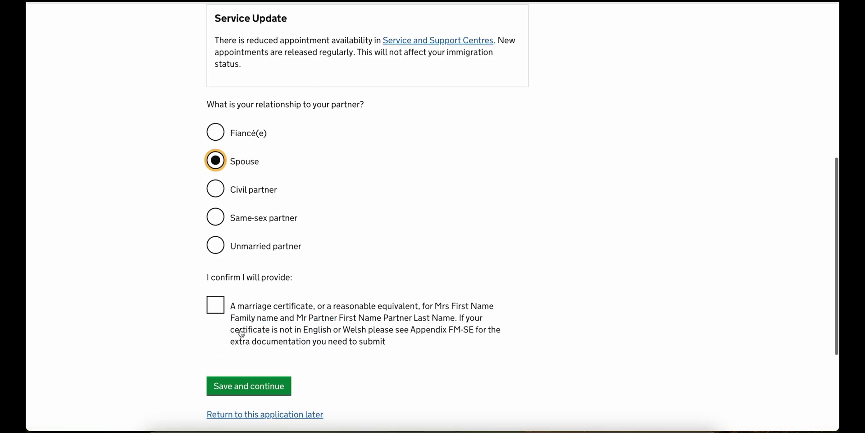
pyautogui.click(264, 220)
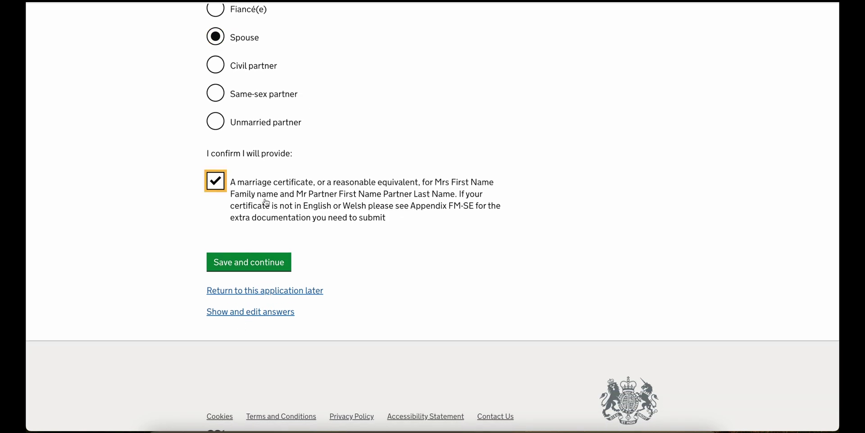
pyautogui.click(258, 270)
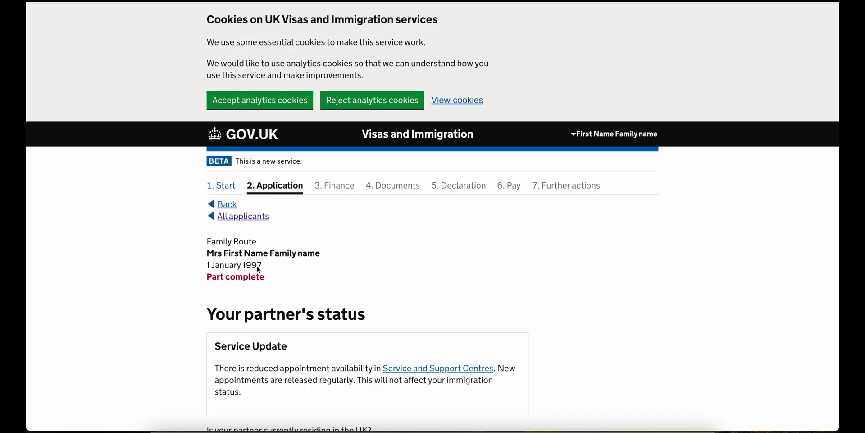
# - Answer Yes on the partner's status question
pyautogui.scroll(-5, 234, 187)
pyautogui.click(235, 187)
pyautogui.click(240, 226)
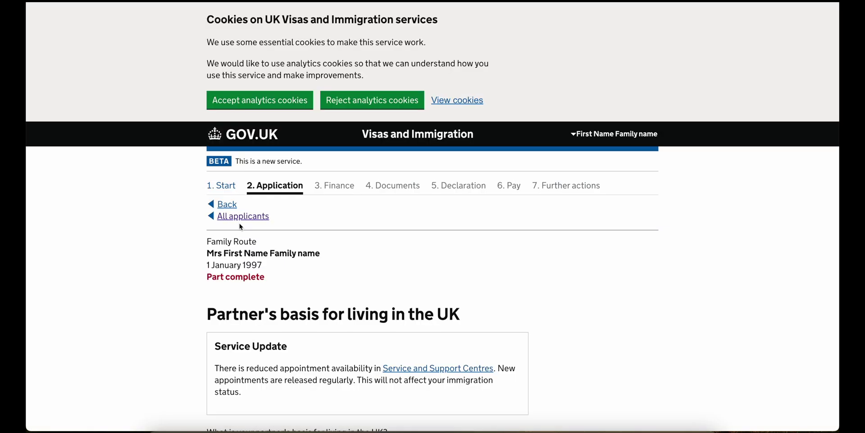
# - Mark the partner settled in the UK via Skilled Worker Visa from 01/01/2024
pyautogui.scroll(-6, 241, 226)
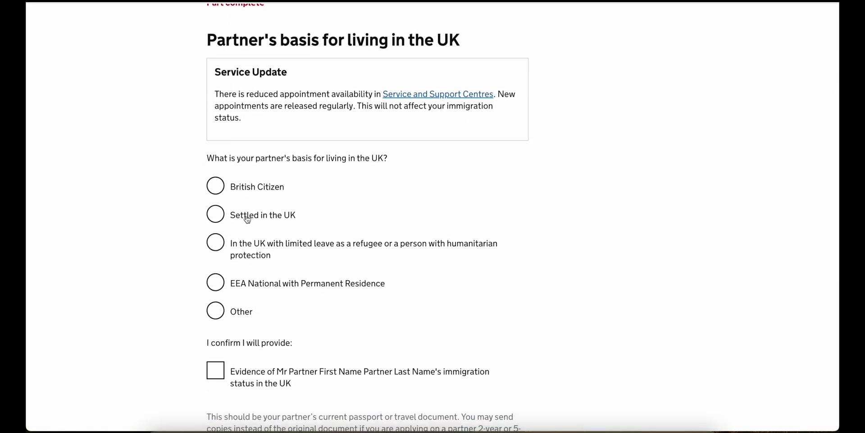
pyautogui.click(247, 219)
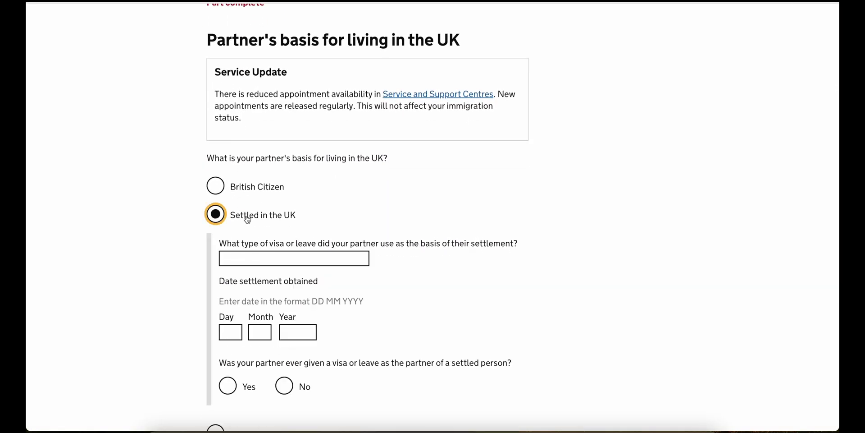
pyautogui.scroll(-3, 247, 219)
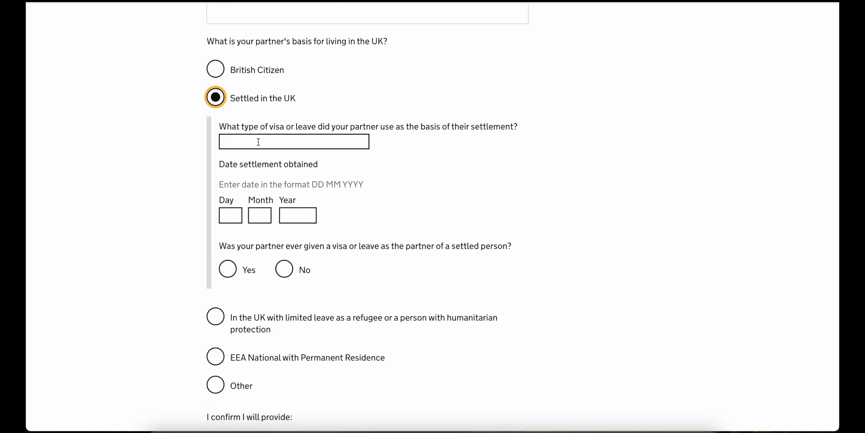
pyautogui.scroll(-2, 257, 141)
pyautogui.click(258, 83)
pyautogui.write('S')
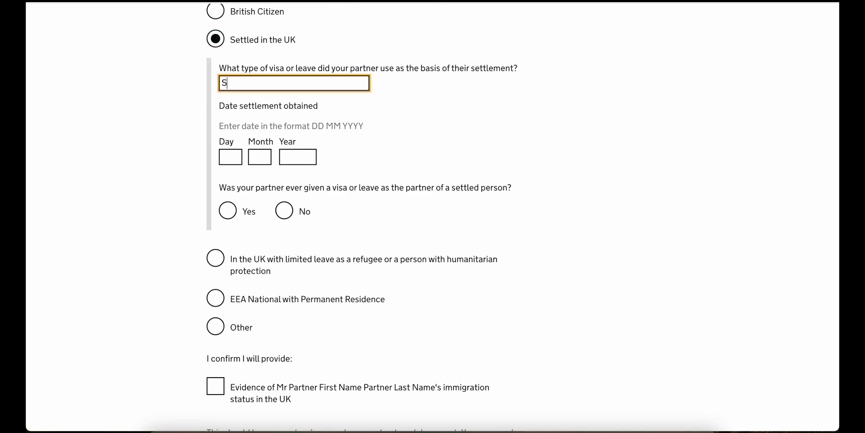
pyautogui.write('killed Worker Visa')
pyautogui.click(230, 158)
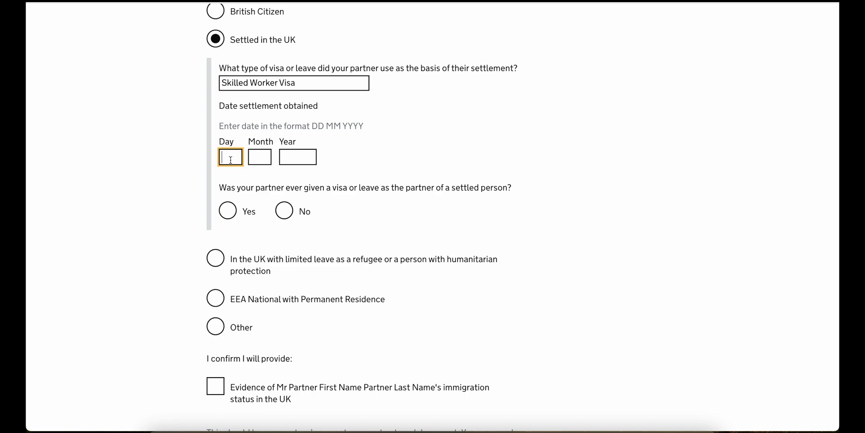
pyautogui.press('Tab')
pyautogui.write('01')
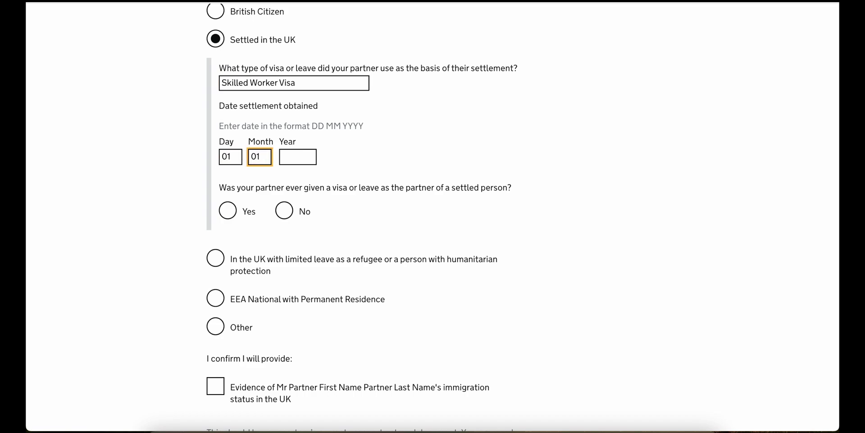
pyautogui.press('Tab')
pyautogui.write('202')
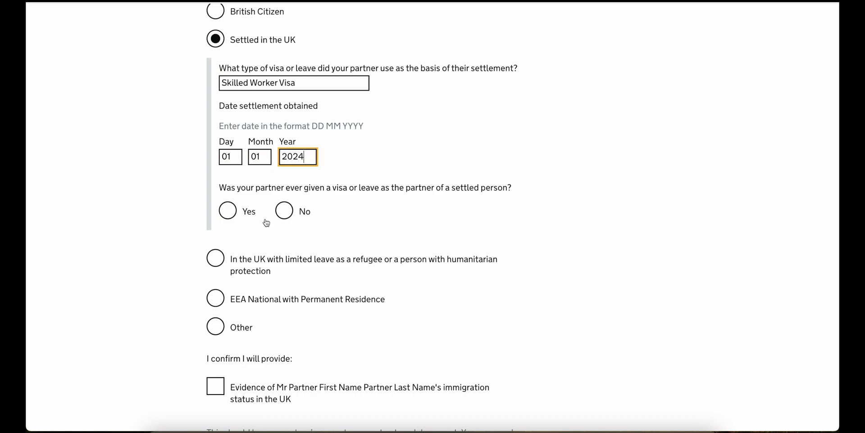
# - Answer No to an earlier partner-of-settled-person visa and confirm status evidence will be provided
pyautogui.click(284, 211)
pyautogui.scroll(-2, 284, 213)
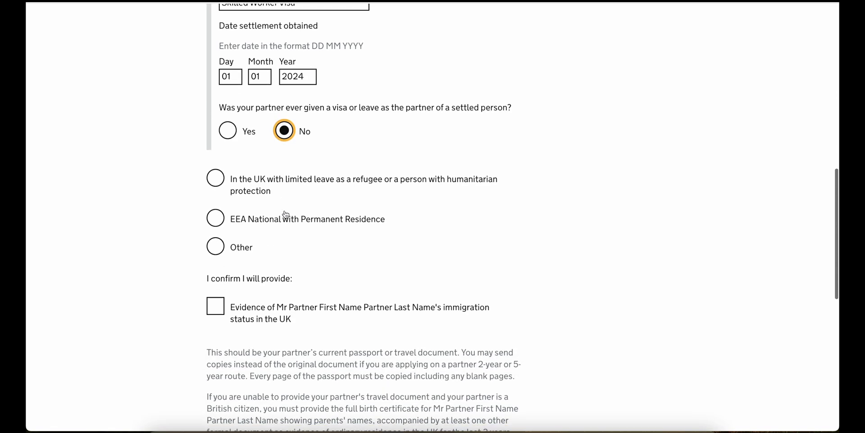
pyautogui.scroll(-2, 285, 214)
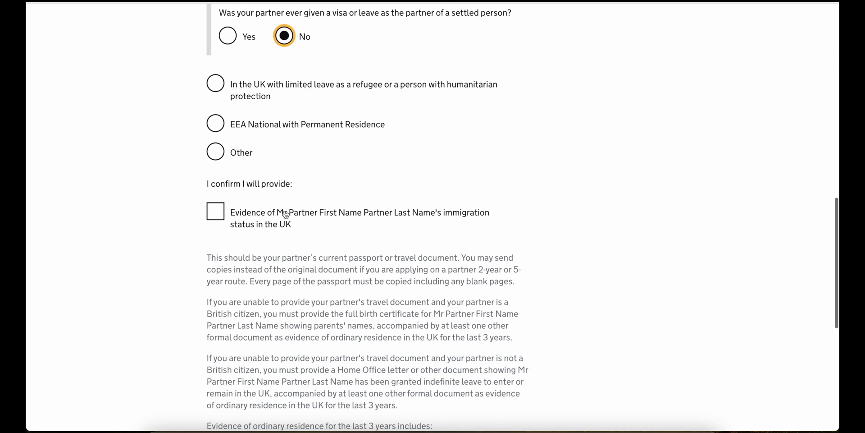
pyautogui.click(285, 213)
pyautogui.scroll(-6, 286, 213)
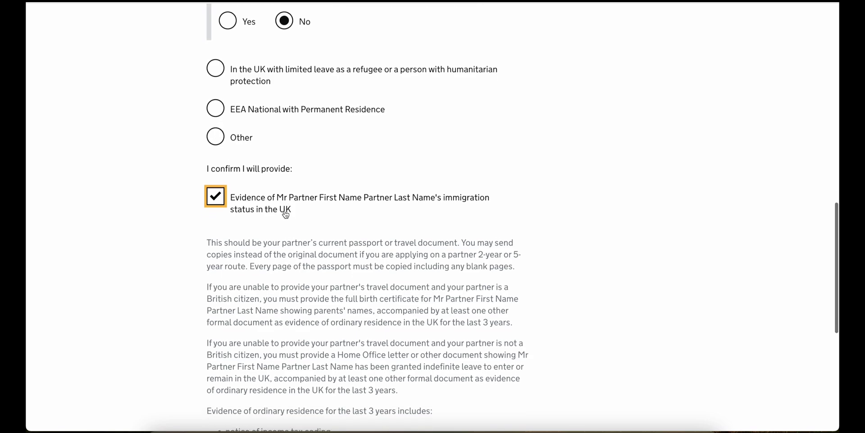
pyautogui.click(257, 251)
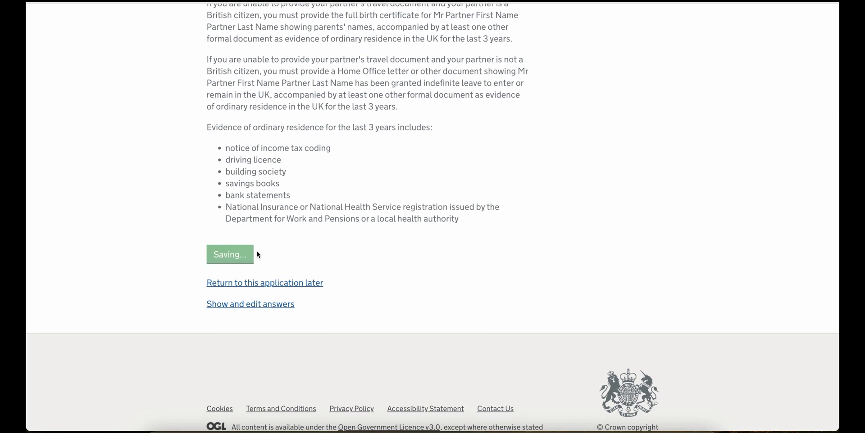
# - Say the partner has a Home Office reference number and enter it
pyautogui.scroll(-5, 268, 249)
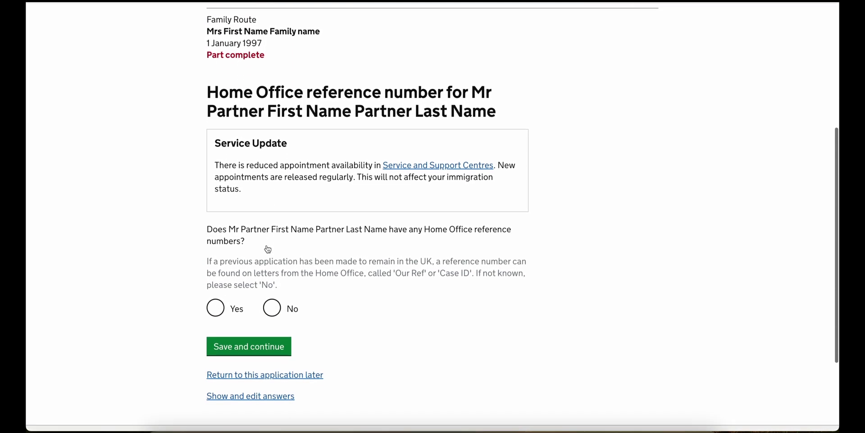
pyautogui.click(224, 291)
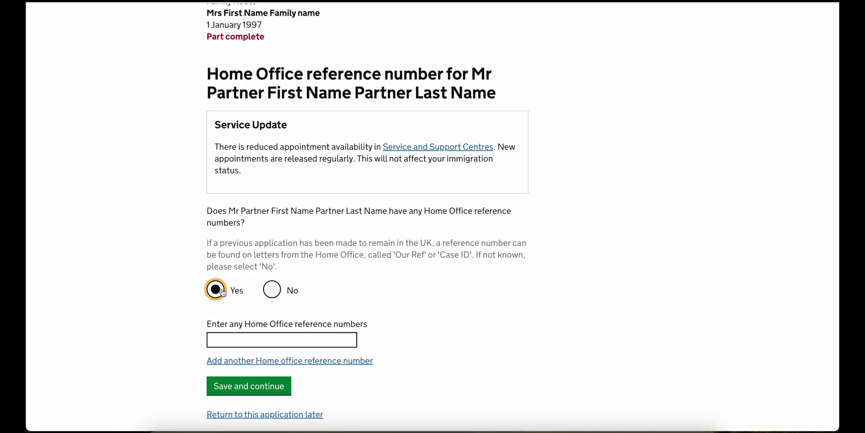
pyautogui.scroll(-2, 227, 279)
pyautogui.click(229, 264)
pyautogui.write('1234-1234-1234-1234')
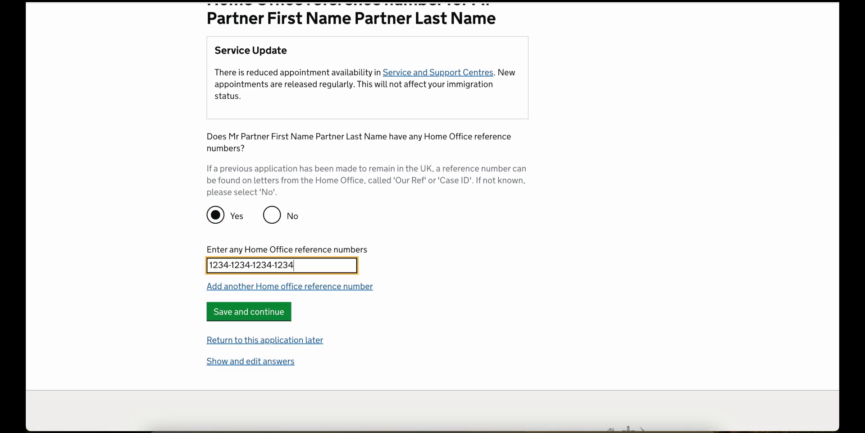
pyautogui.click(226, 318)
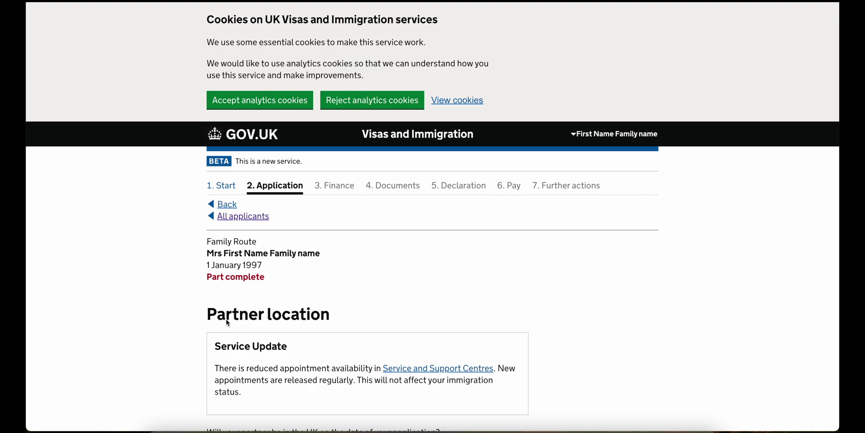
# - Confirm the partner will be in the UK and answer No to a first-time partner route application
pyautogui.scroll(-5, 227, 322)
pyautogui.click(238, 211)
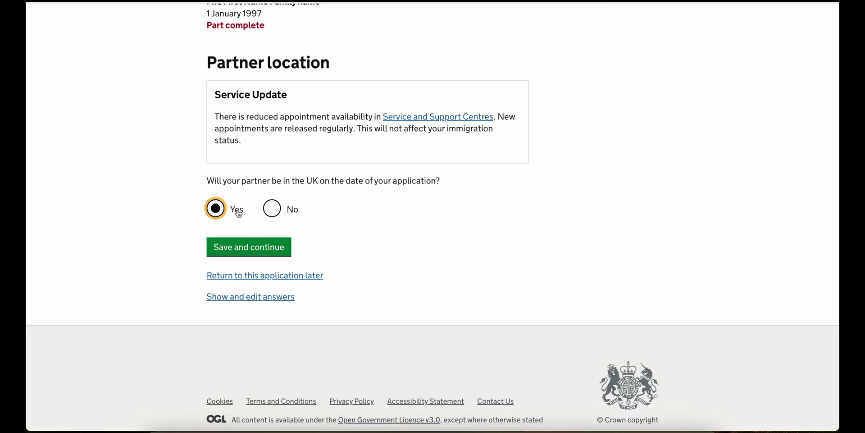
pyautogui.click(257, 249)
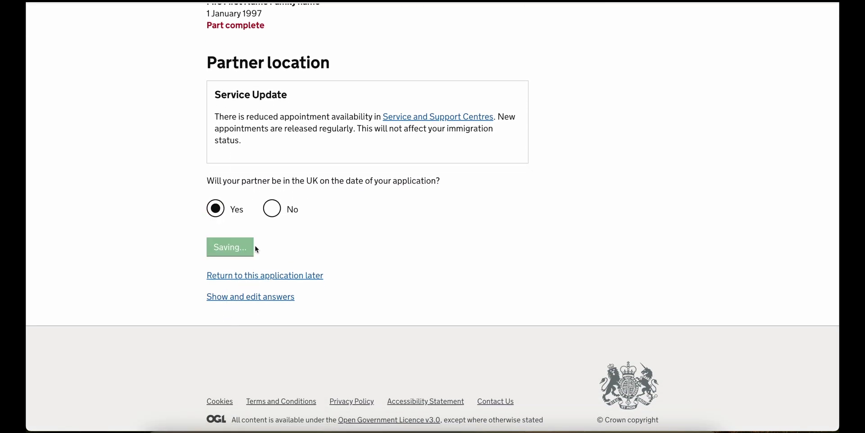
pyautogui.scroll(-3, 256, 249)
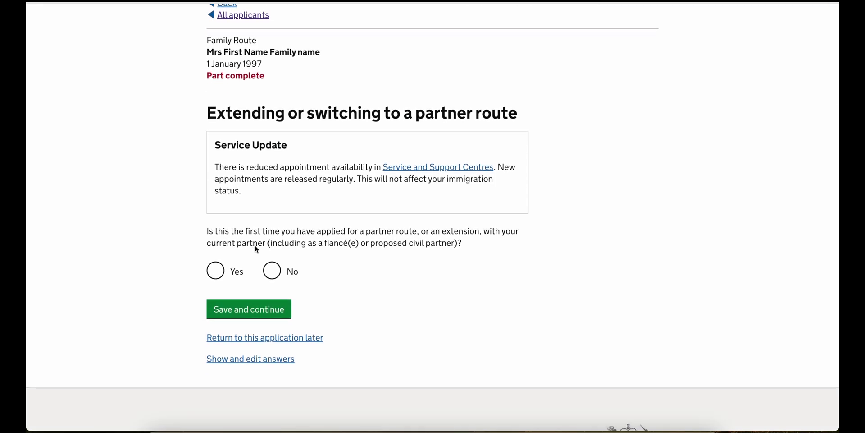
pyautogui.click(271, 271)
pyautogui.click(263, 312)
# - Choose 'First extension as a partner' as the application reason
pyautogui.scroll(-2, 263, 311)
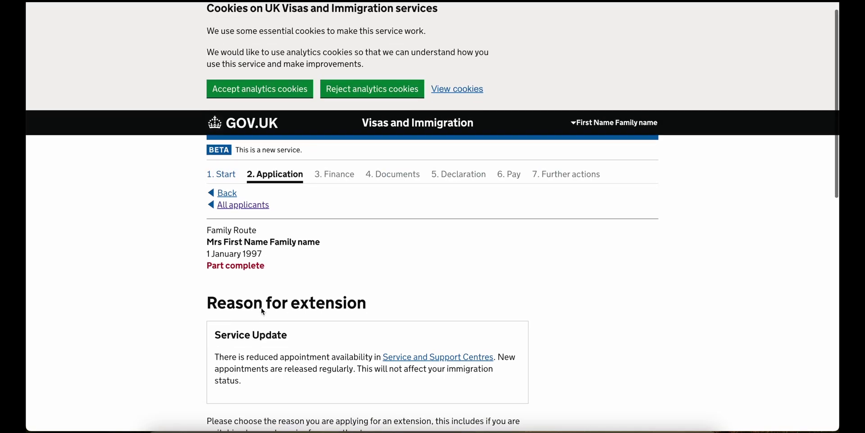
pyautogui.scroll(-4, 262, 311)
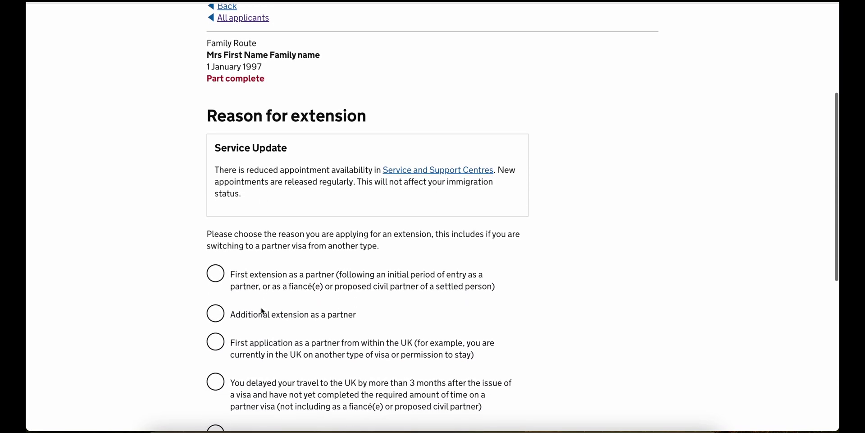
pyautogui.scroll(-3, 262, 311)
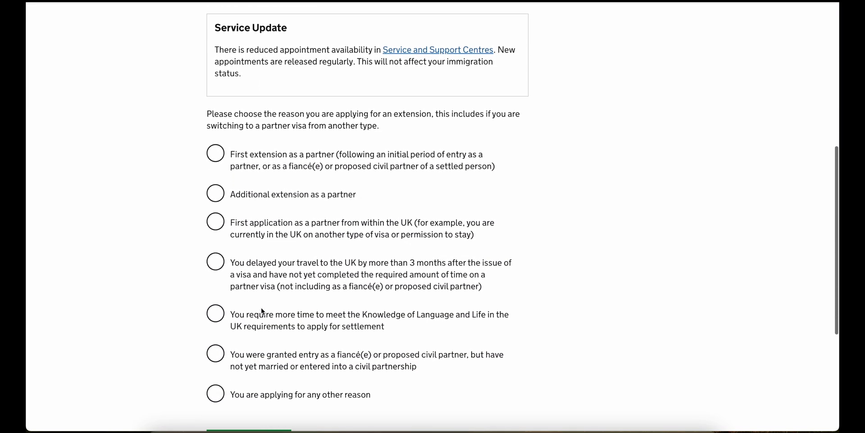
pyautogui.click(299, 137)
pyautogui.scroll(-1, 298, 113)
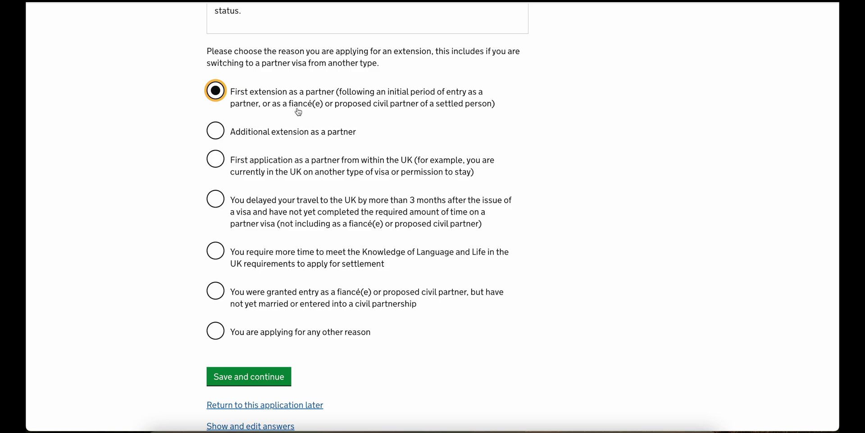
pyautogui.click(257, 382)
# - Answer No to a previous marriage and to having children aged 18 or under
pyautogui.scroll(-3, 256, 380)
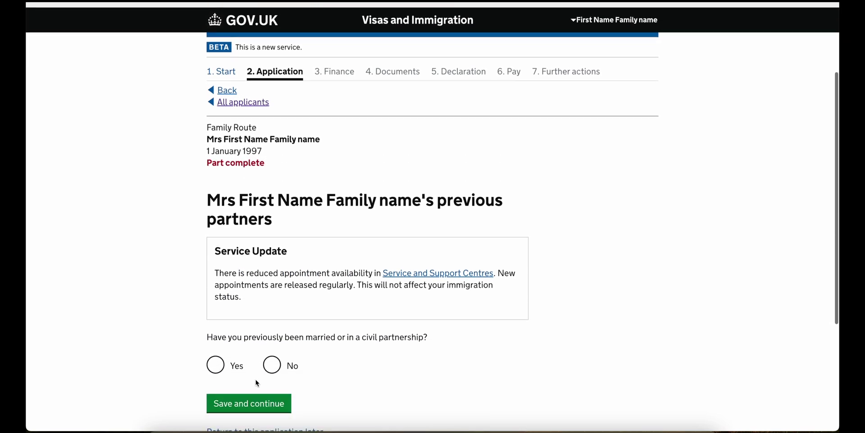
pyautogui.scroll(-3, 256, 380)
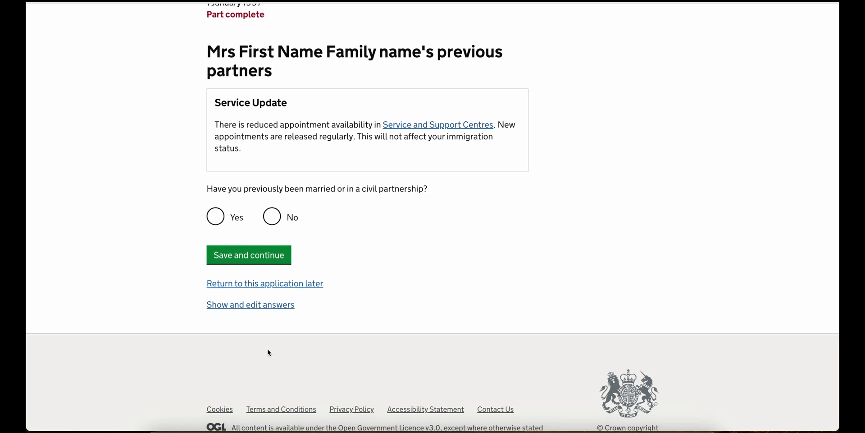
pyautogui.click(272, 216)
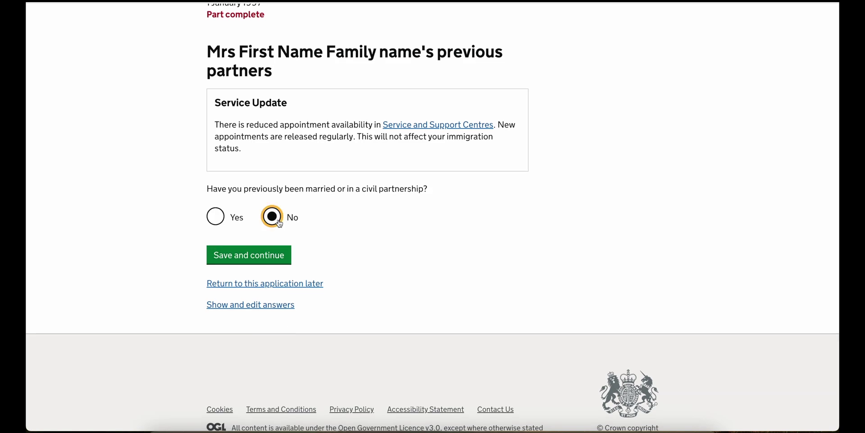
pyautogui.click(269, 256)
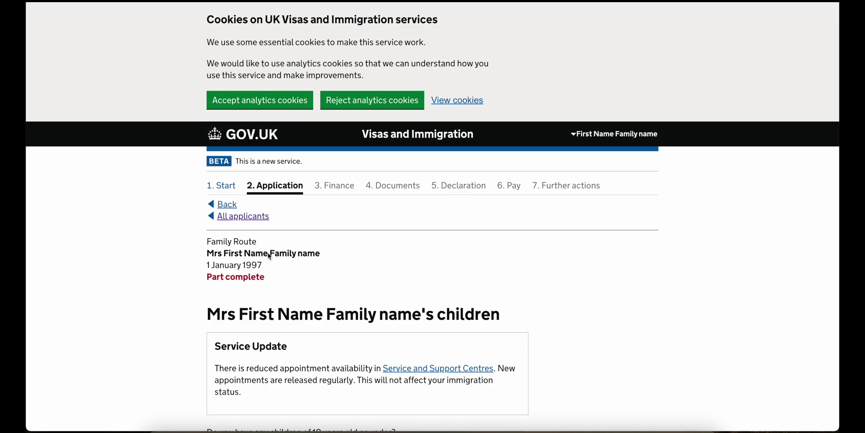
pyautogui.scroll(-2, 269, 256)
pyautogui.scroll(-3, 269, 256)
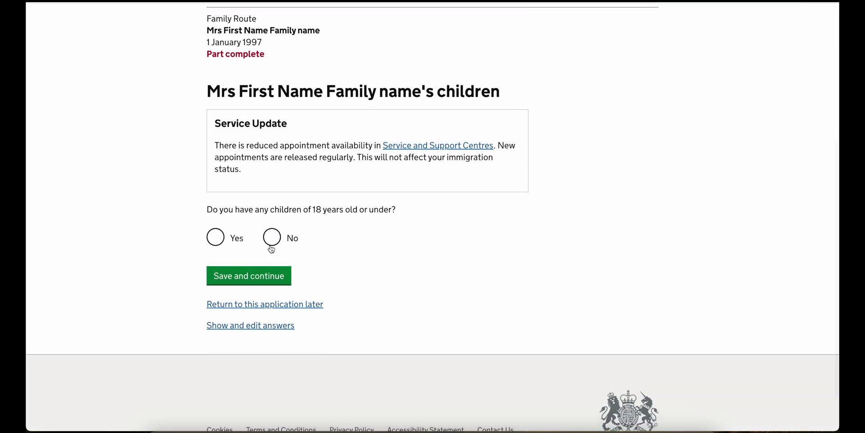
pyautogui.click(272, 248)
pyautogui.click(263, 275)
# - Answer No to the partner's previous marriage, other UK children and other supported people
pyautogui.scroll(-4, 269, 254)
pyautogui.click(272, 216)
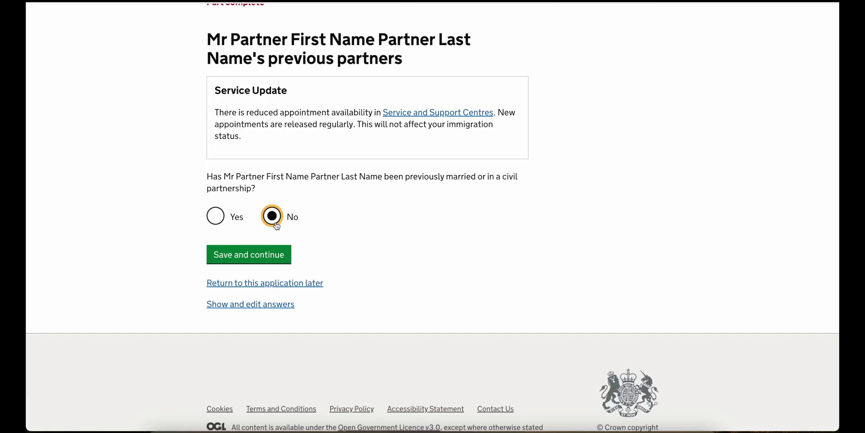
pyautogui.click(266, 256)
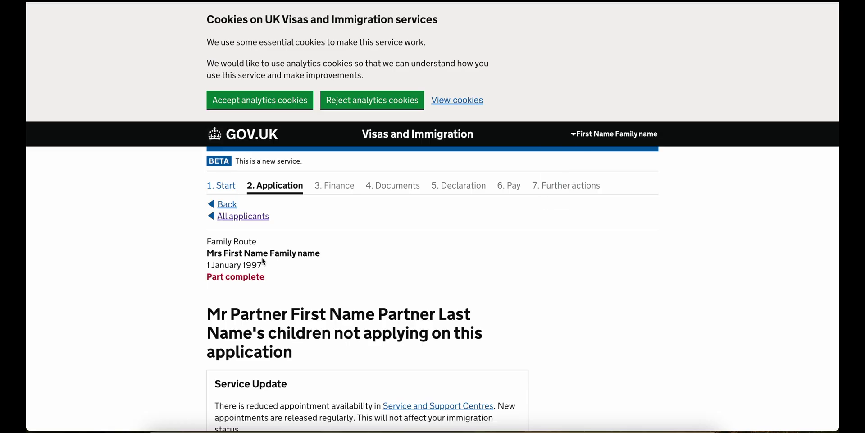
pyautogui.scroll(-4, 263, 260)
pyautogui.scroll(-2, 263, 260)
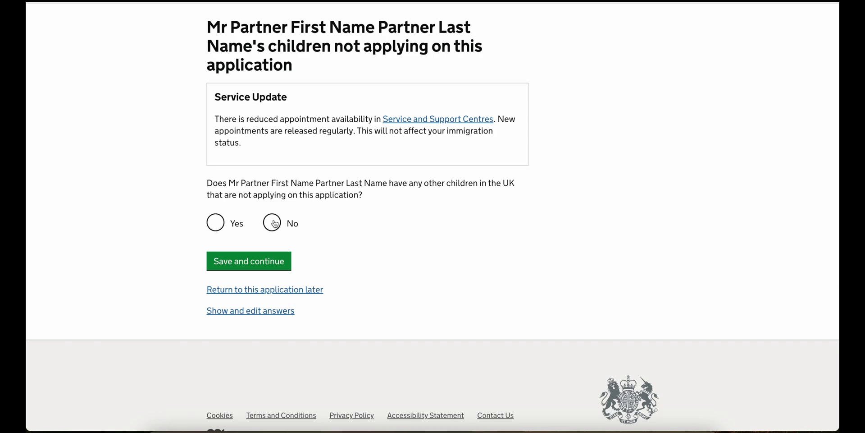
pyautogui.click(274, 224)
pyautogui.click(261, 264)
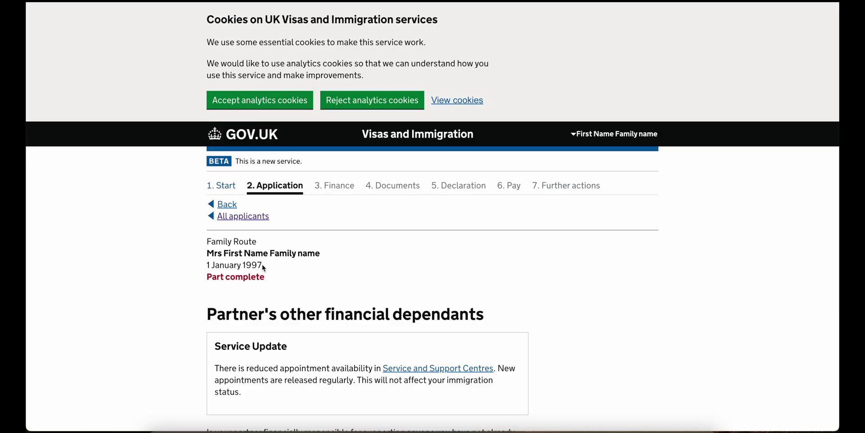
pyautogui.scroll(-4, 263, 266)
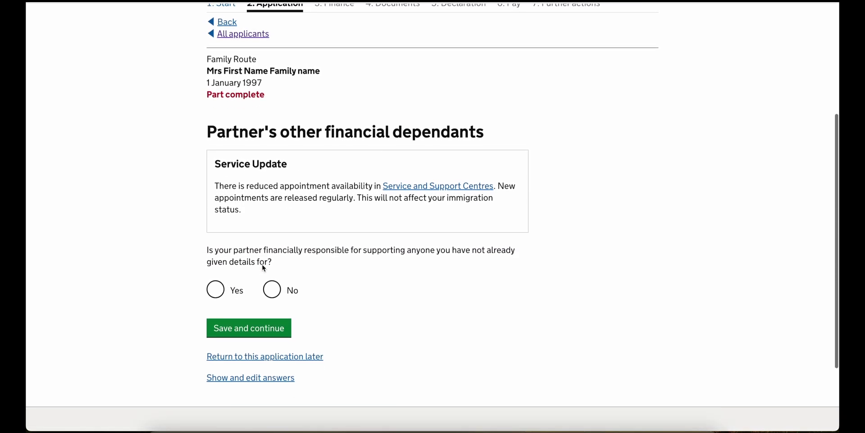
pyautogui.scroll(-1, 264, 268)
pyautogui.click(269, 268)
pyautogui.click(253, 308)
# - Answer Yes to having met your partner, give May 2022 and the relationship-start date, and save
pyautogui.scroll(-3, 242, 312)
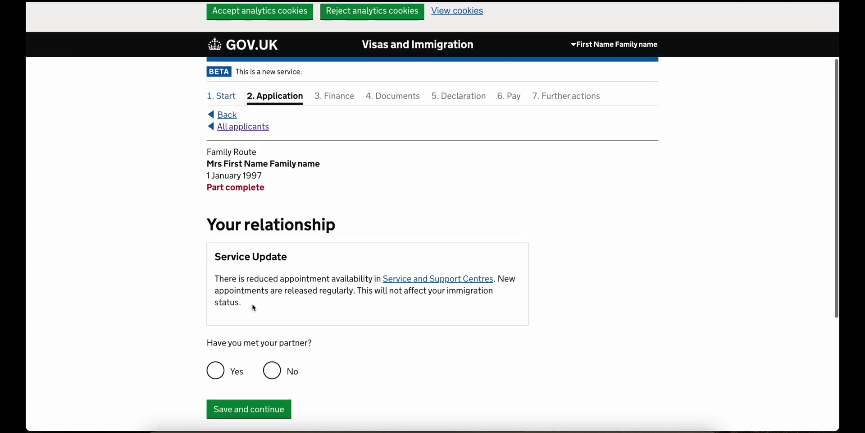
pyautogui.click(235, 273)
pyautogui.scroll(-4, 243, 341)
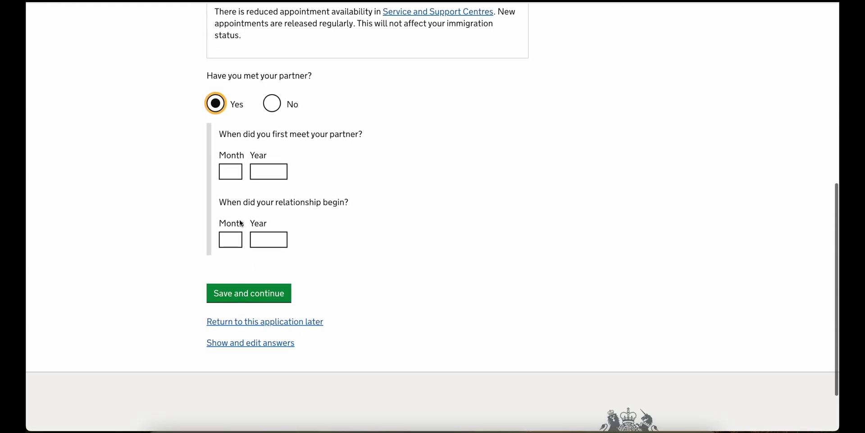
pyautogui.click(231, 178)
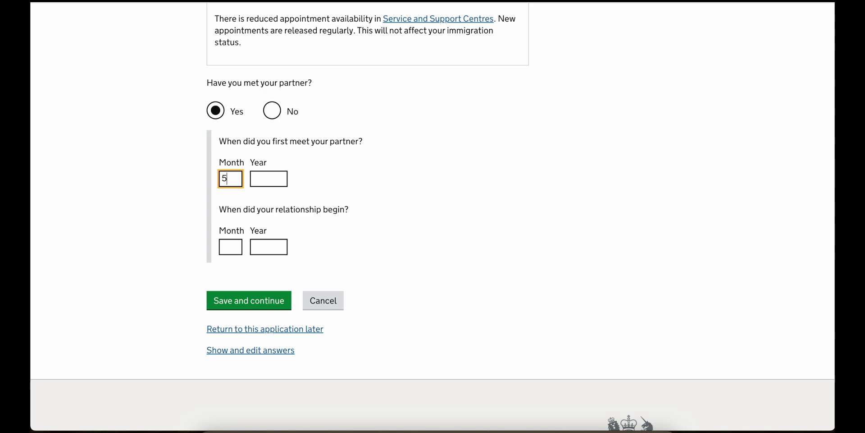
pyautogui.click(269, 179)
pyautogui.click(231, 246)
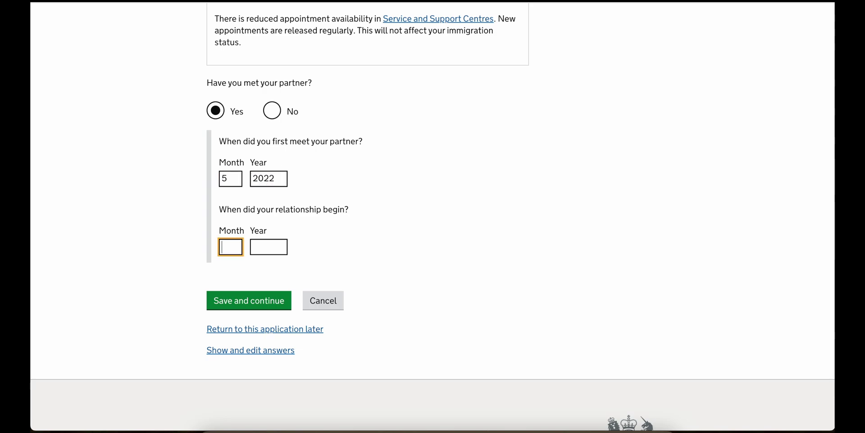
pyautogui.click(269, 246)
pyautogui.write('2022')
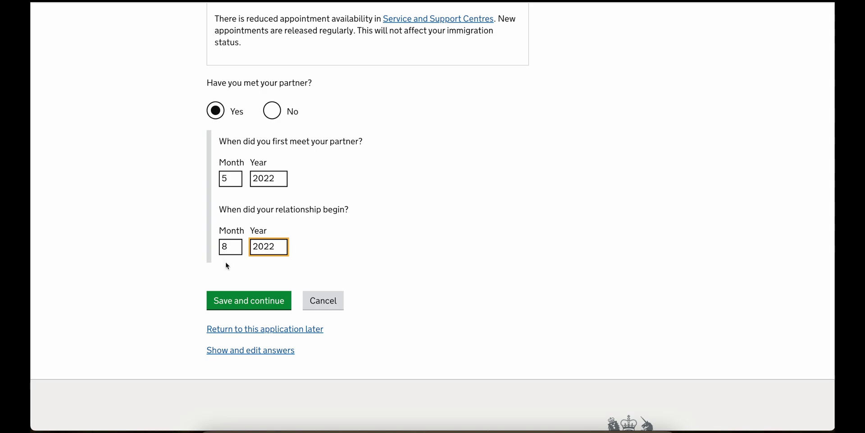
pyautogui.click(237, 297)
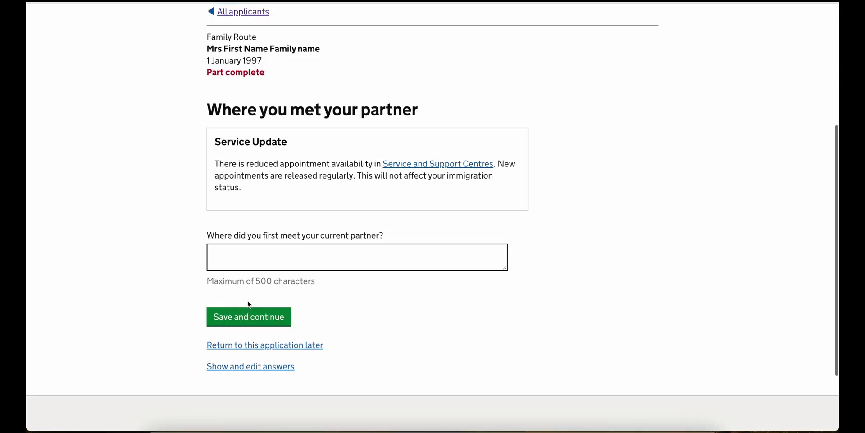
# - Record 'Coimbatore, India' as the place you first met and save it
pyautogui.scroll(-1, 290, 234)
pyautogui.click(290, 217)
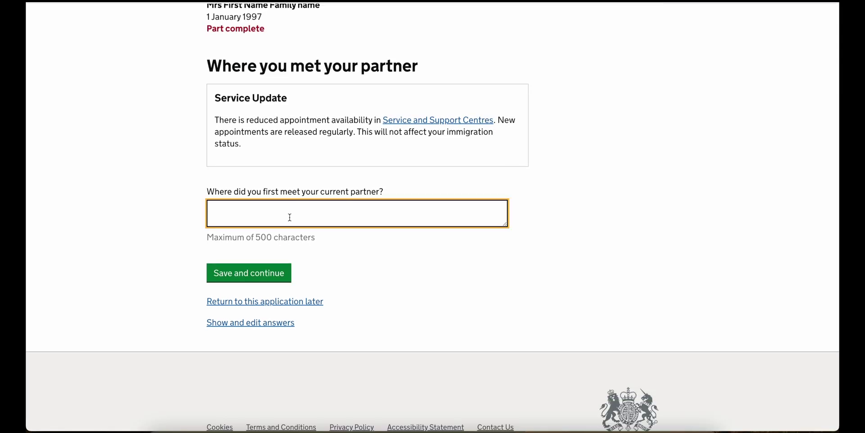
pyautogui.write('Coimbatore, India')
pyautogui.click(276, 273)
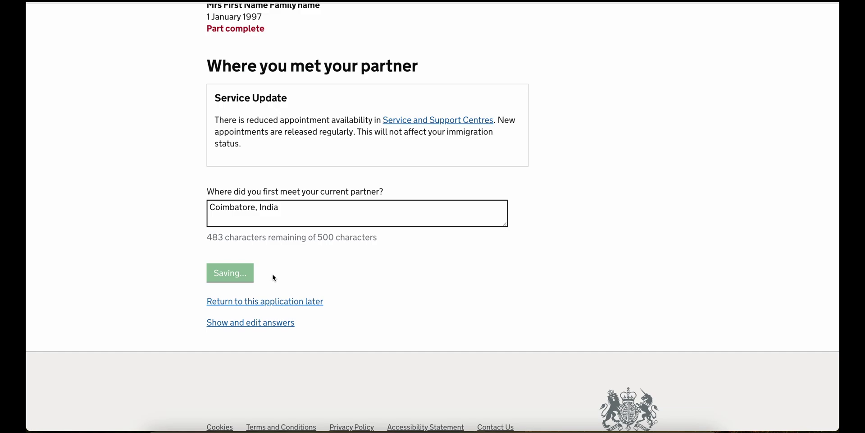
# - Enter 'English, Tamil' as the fluent languages for both you and your partner
pyautogui.scroll(-5, 274, 277)
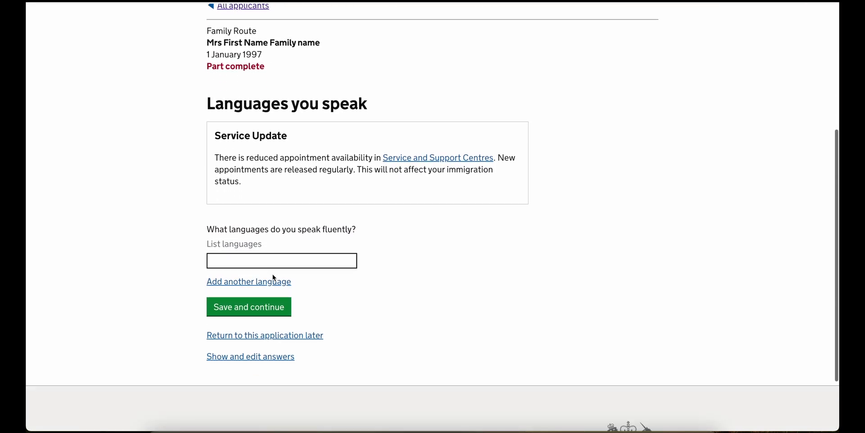
pyautogui.click(279, 233)
pyautogui.write('English, Tamil')
pyautogui.click(267, 280)
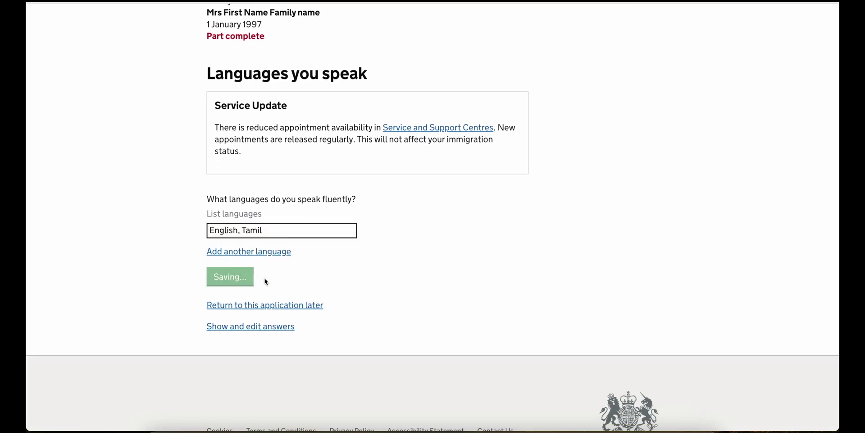
pyautogui.scroll(-5, 265, 279)
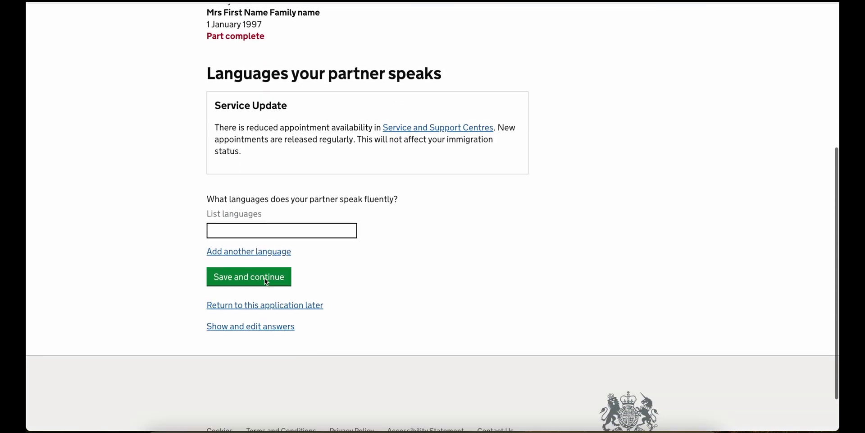
pyautogui.click(262, 227)
pyautogui.write('English, Tamil')
pyautogui.click(264, 280)
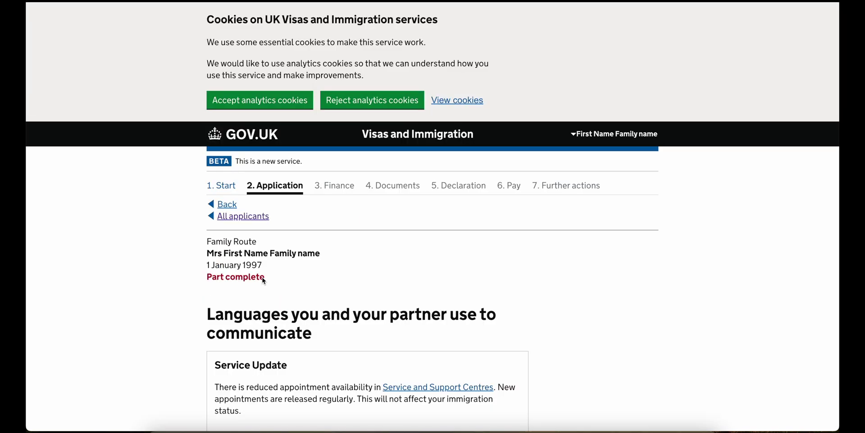
pyautogui.scroll(-3, 262, 266)
pyautogui.click(261, 245)
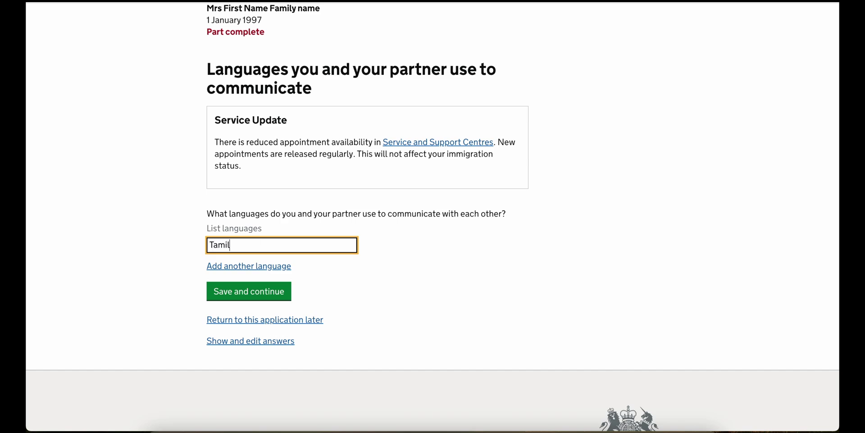
# - Record 'Tamil, English' as shared languages and answer No to shared financial responsibilities
pyautogui.write('Tamil, English')
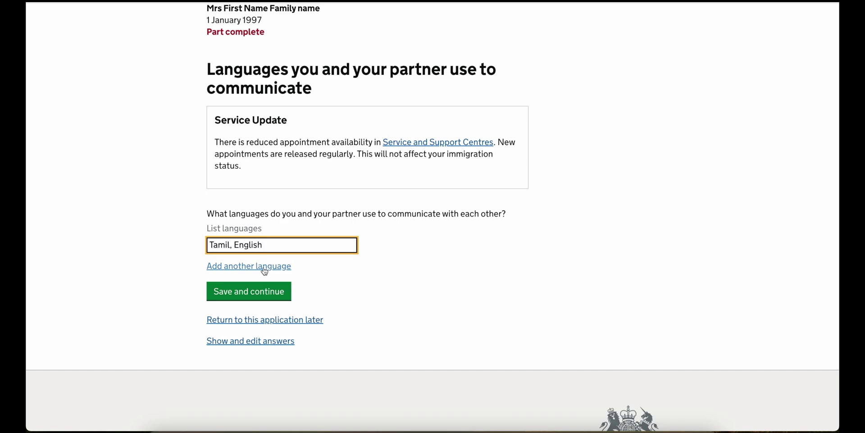
pyautogui.click(258, 295)
pyautogui.scroll(-5, 258, 296)
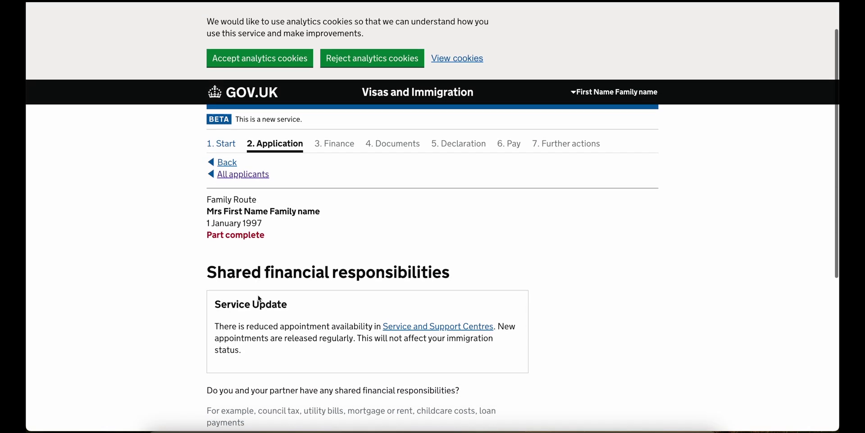
pyautogui.click(280, 247)
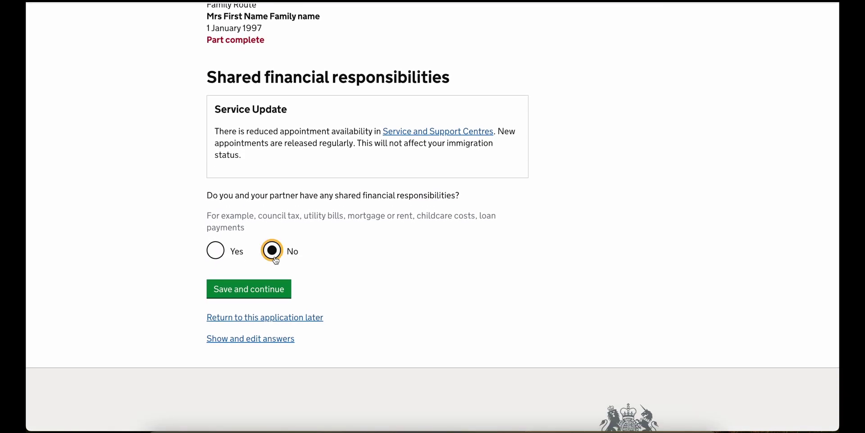
pyautogui.click(219, 253)
pyautogui.click(272, 251)
pyautogui.click(268, 292)
# - Answer No to physical or mental conditions and No to learning disabilities, saving each
pyautogui.scroll(-4, 269, 294)
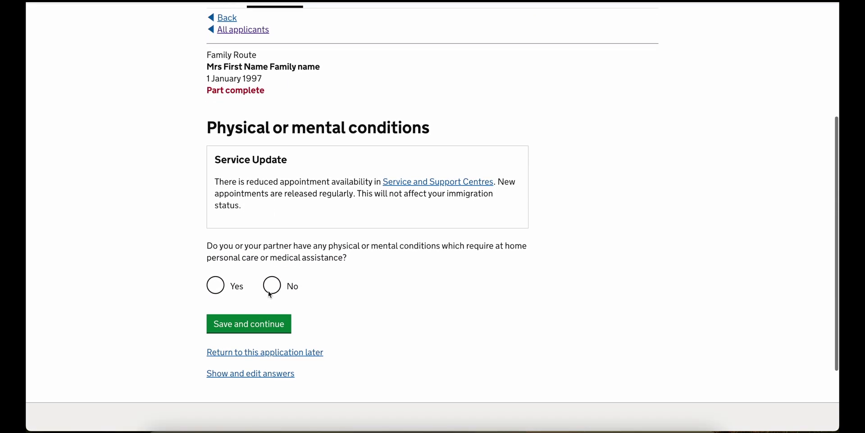
pyautogui.click(271, 306)
pyautogui.scroll(-3, 272, 306)
pyautogui.click(264, 228)
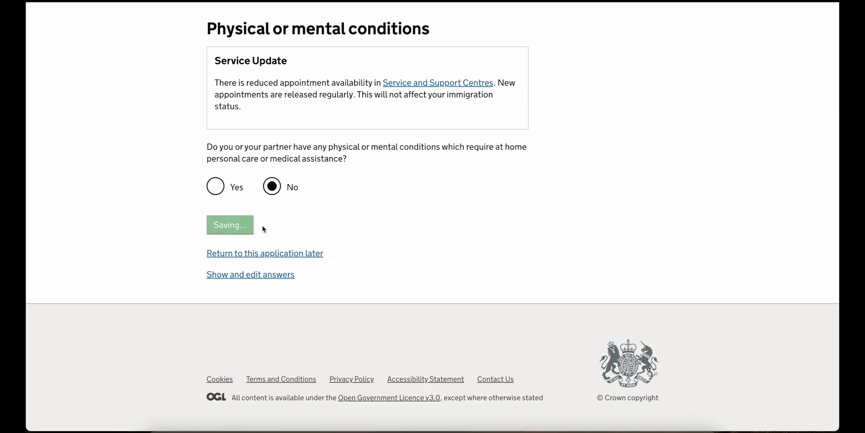
pyautogui.scroll(-5, 264, 228)
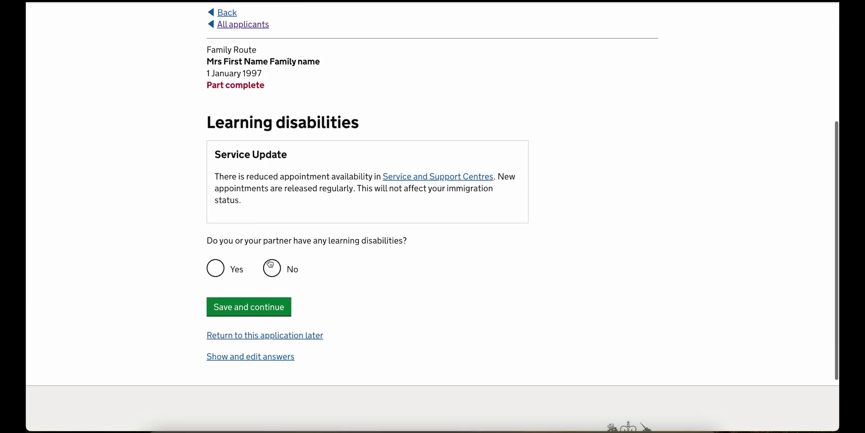
pyautogui.click(270, 266)
pyautogui.click(266, 314)
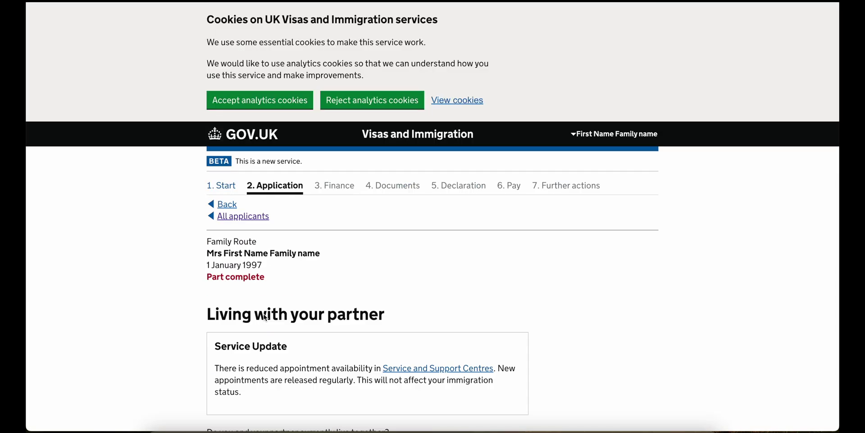
# - Confirm living together since 8/2022 and fill the shared Edinburgh address from autofill
pyautogui.scroll(-7, 237, 196)
pyautogui.click(237, 195)
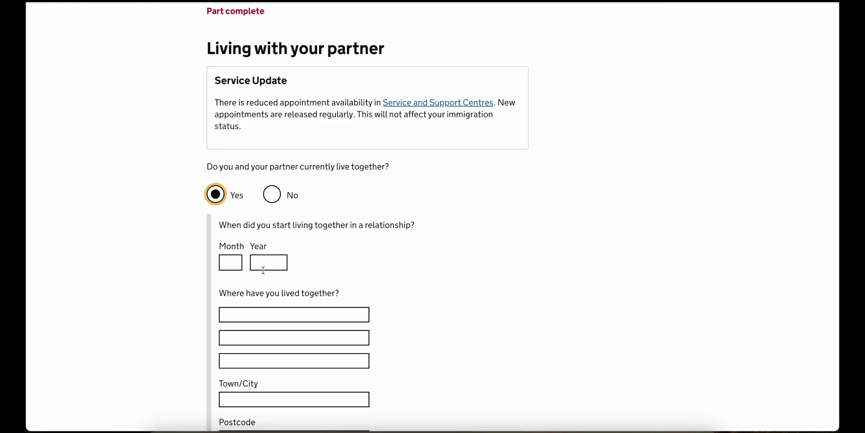
pyautogui.scroll(-3, 263, 270)
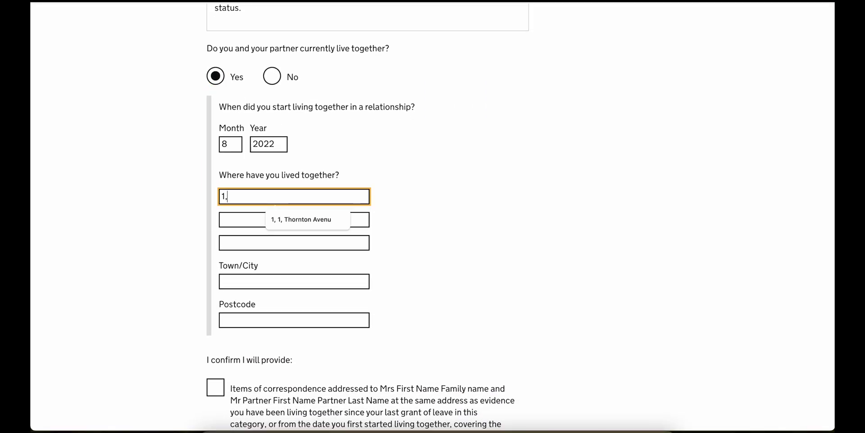
pyautogui.click(331, 220)
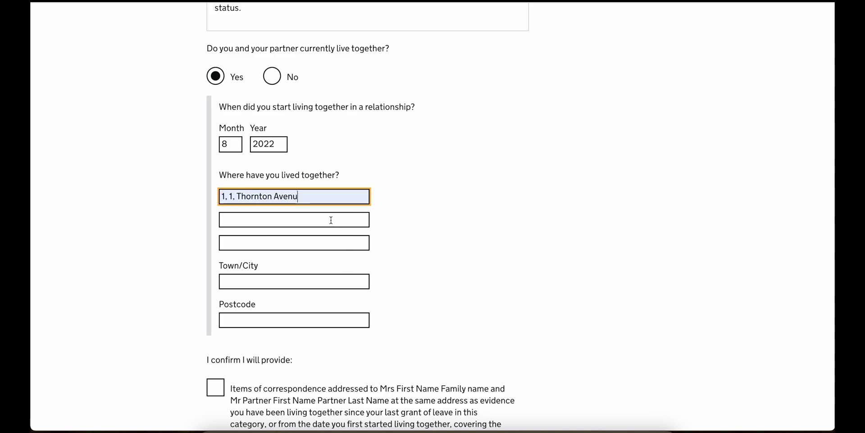
pyautogui.click(272, 276)
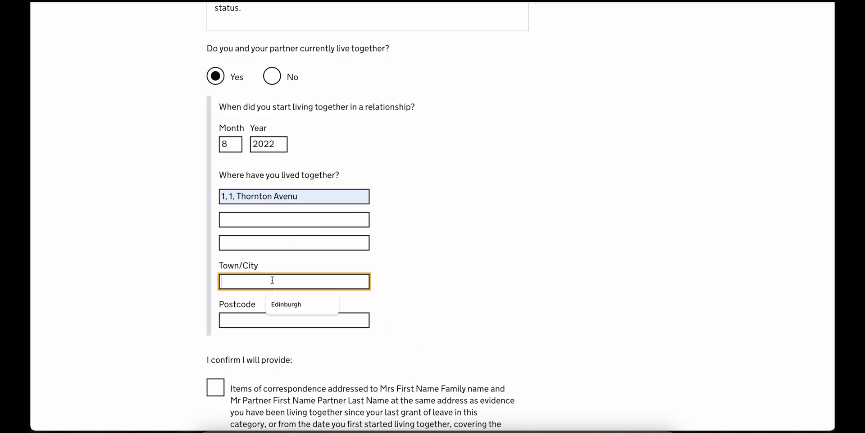
pyautogui.click(284, 304)
pyautogui.click(247, 318)
pyautogui.click(277, 338)
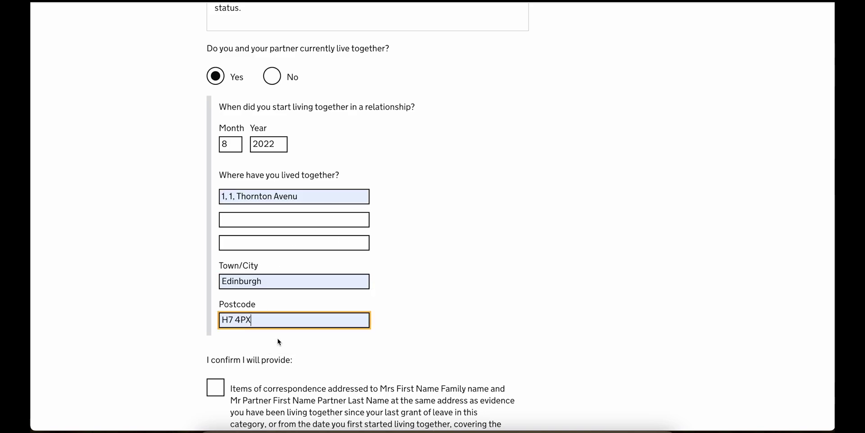
# - Confirm shared-address correspondence evidence will be provided and save the living-together details
pyautogui.scroll(-5, 277, 337)
pyautogui.scroll(-1, 278, 338)
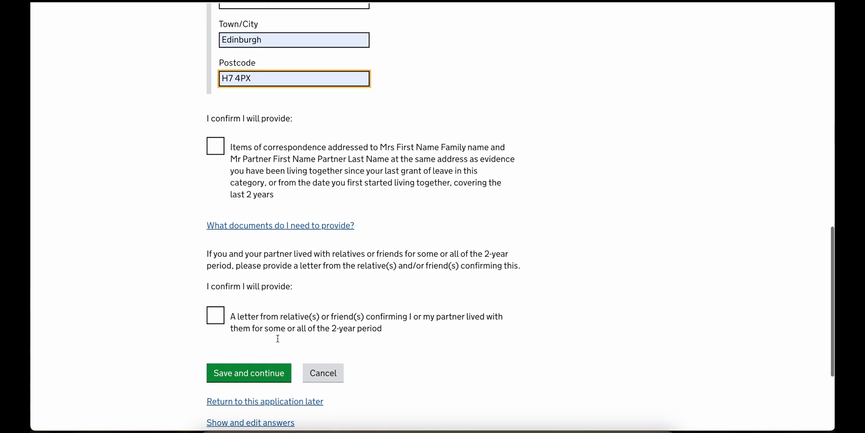
pyautogui.click(290, 165)
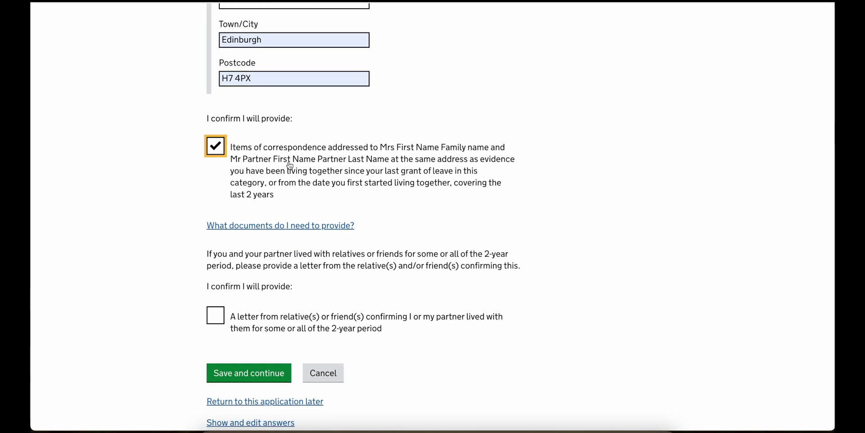
pyautogui.scroll(-3, 290, 165)
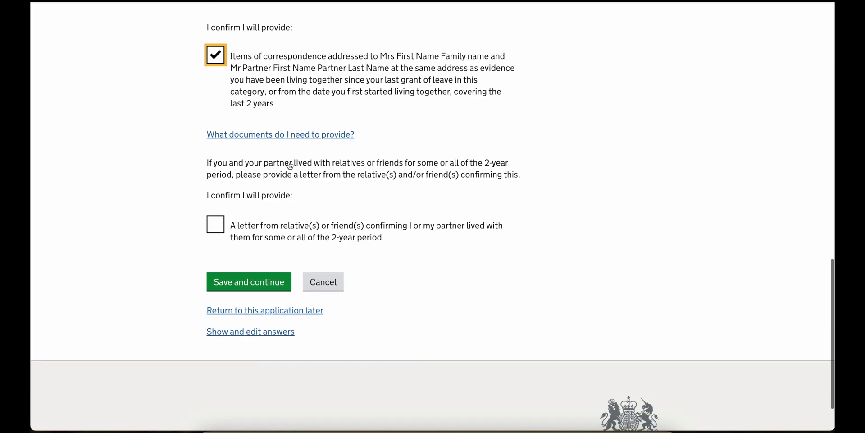
pyautogui.scroll(-1, 289, 166)
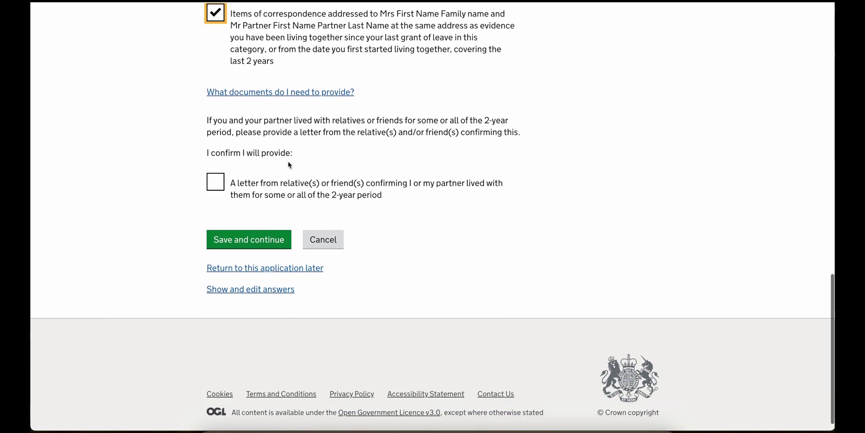
pyautogui.click(270, 245)
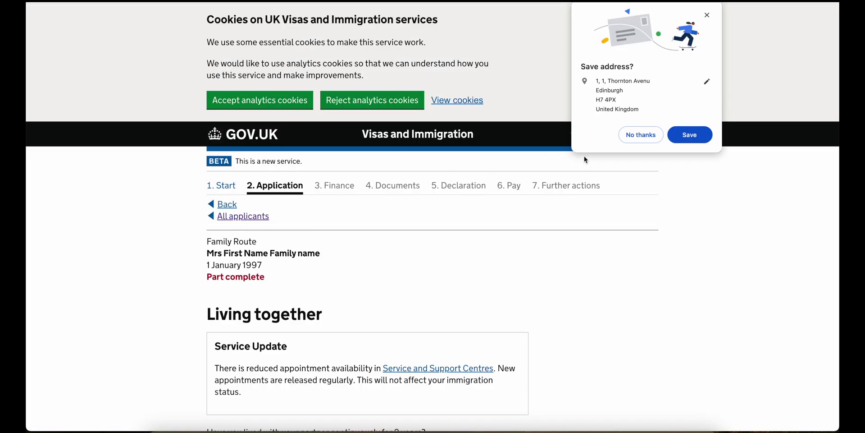
# - Answer No to two years' cohabitation, explaining the 01/01/2023 arranged marriage by Indian tradition
pyautogui.click(640, 136)
pyautogui.scroll(-5, 319, 339)
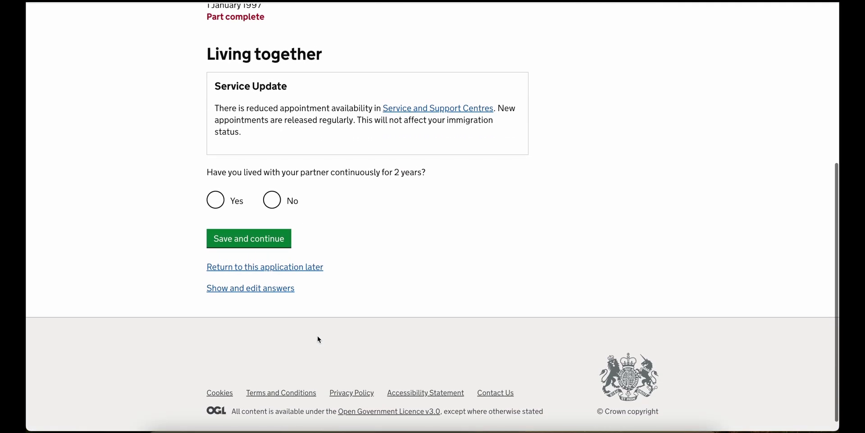
pyautogui.click(281, 201)
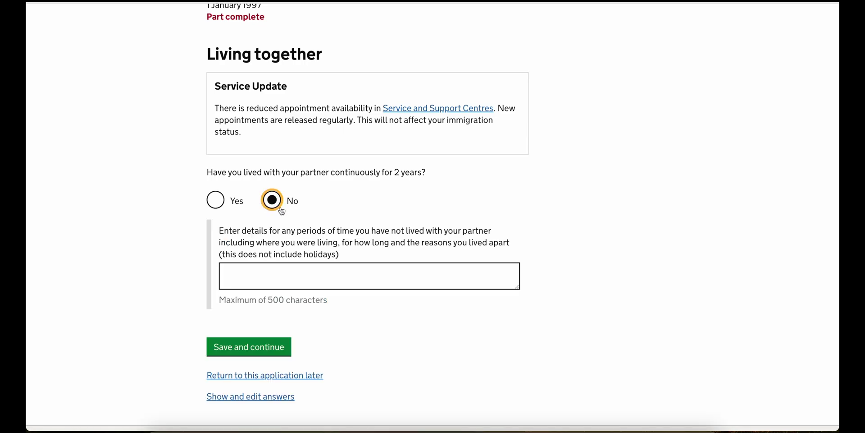
pyautogui.click(265, 276)
pyautogui.write('We married')
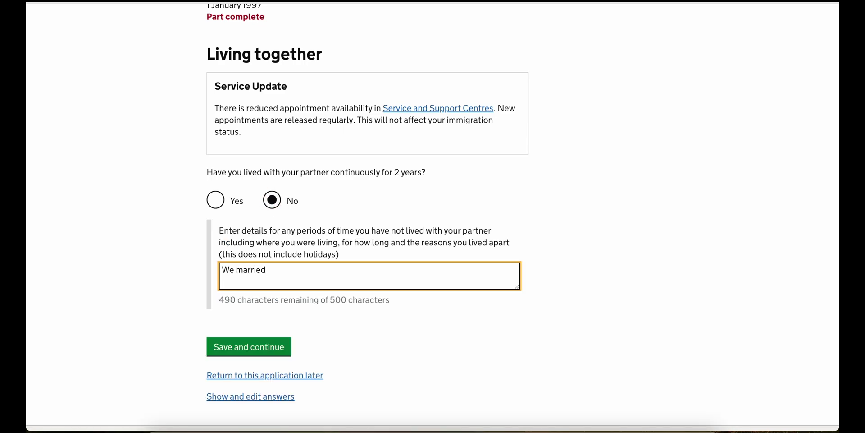
pyautogui.write(' only o')
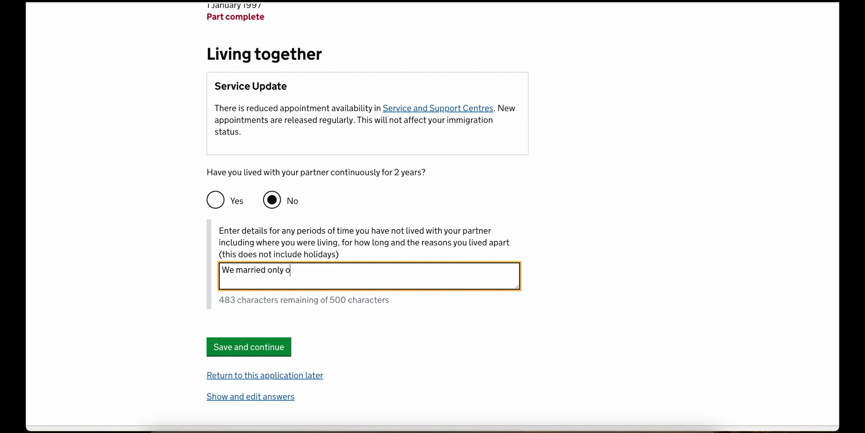
pyautogui.write('n 01/0')
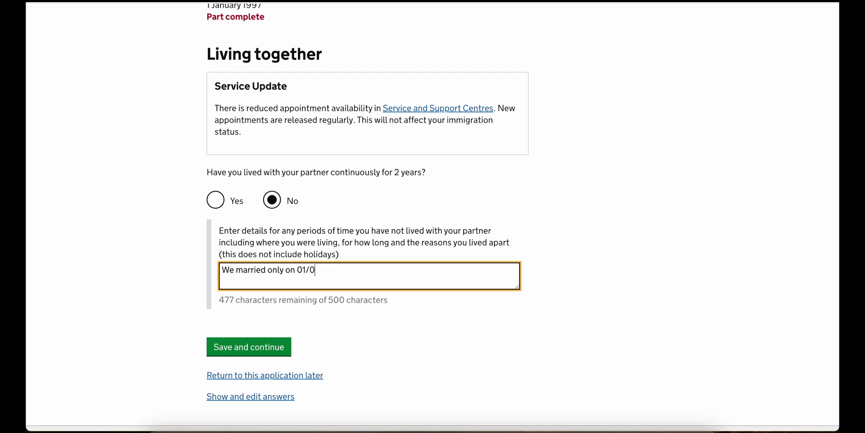
pyautogui.write('1/2023 a')
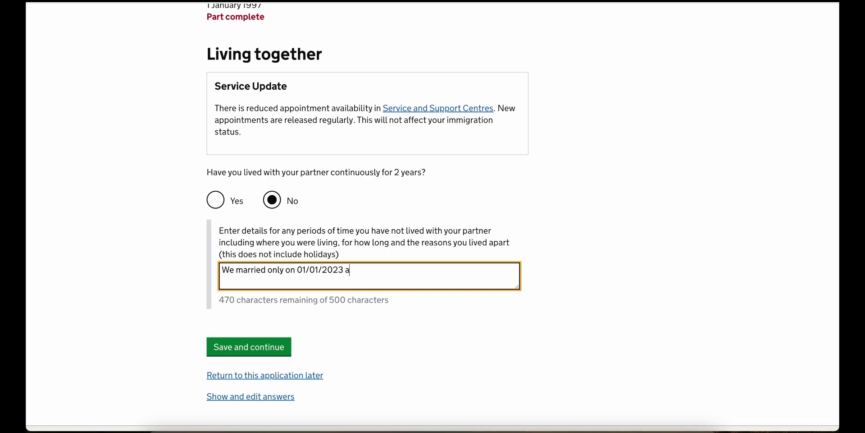
pyautogui.write('nd ours was a')
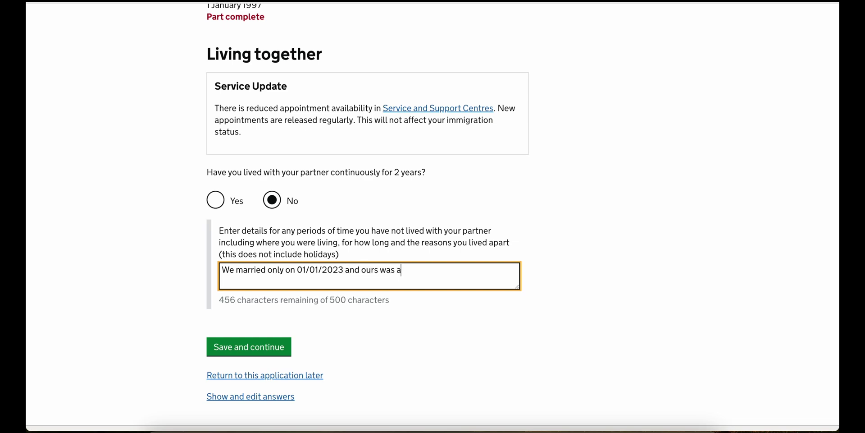
pyautogui.write('n arranged marriage b')
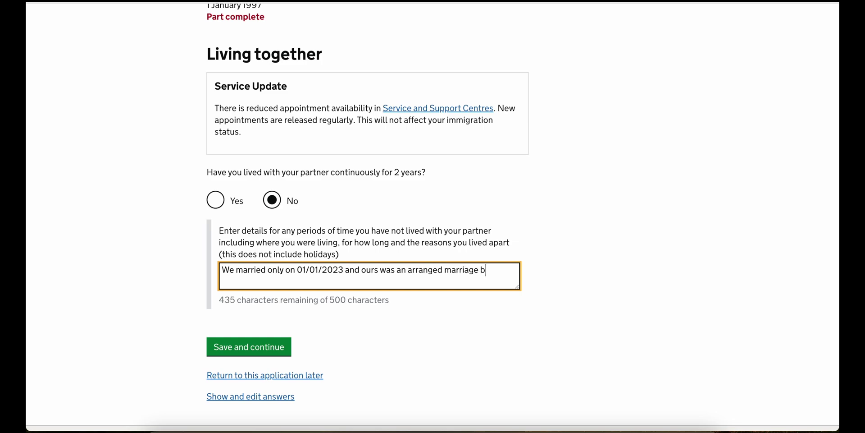
pyautogui.write('y Indian tradition')
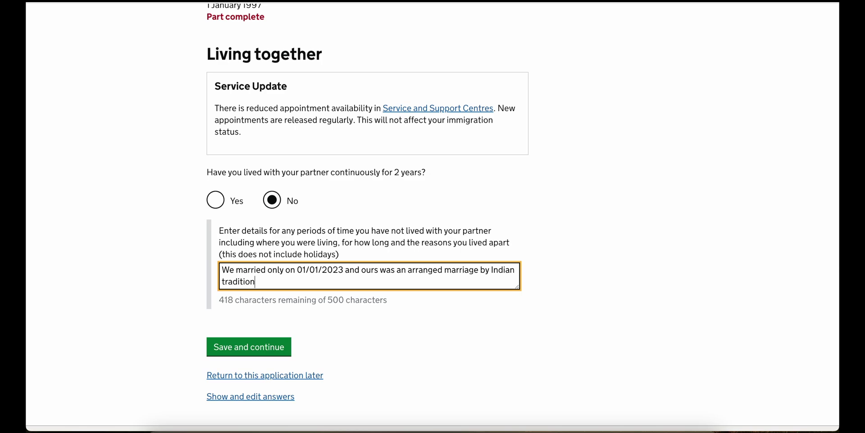
pyautogui.write('.')
pyautogui.click(257, 347)
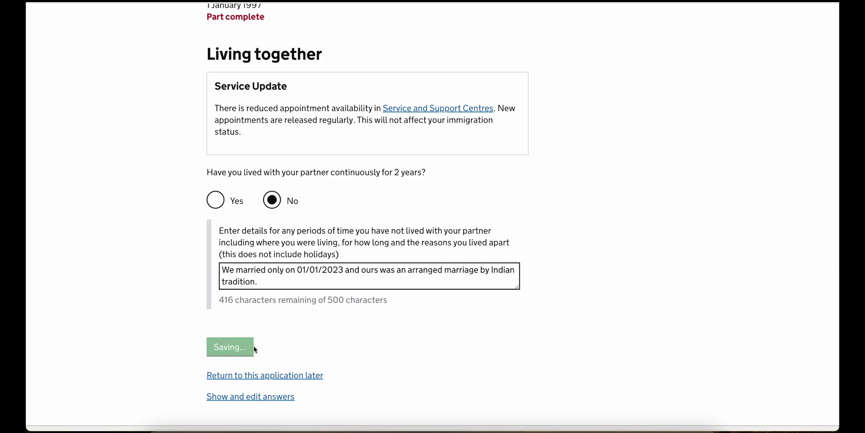
# - Answer Yes to being married or in a partnership and save
pyautogui.scroll(-1, 256, 349)
pyautogui.scroll(-5, 256, 350)
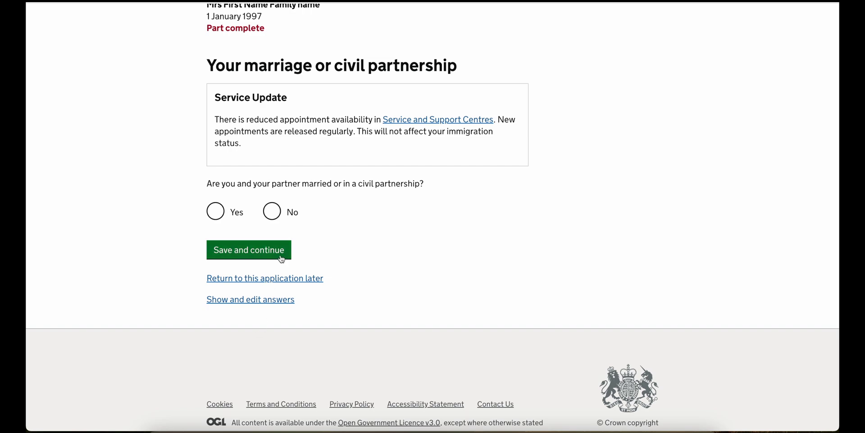
pyautogui.click(230, 216)
pyautogui.click(249, 251)
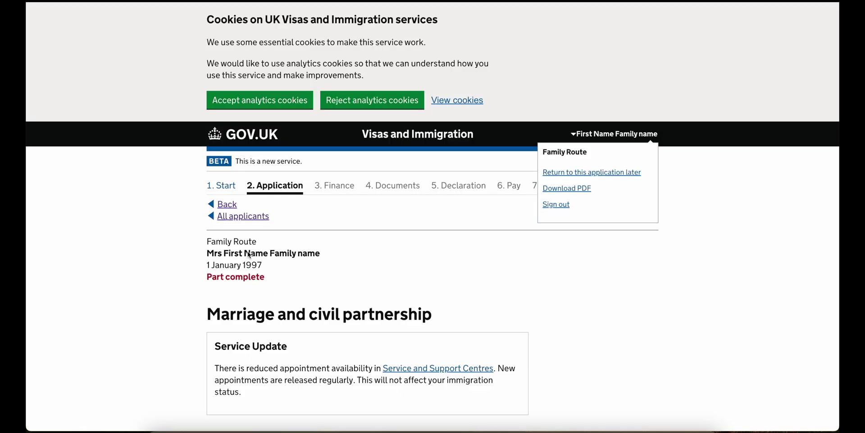
# - Record the marriage on 01/01/2023 in Coimbatore, India, as a Wedding and an arranged marriage
pyautogui.scroll(-4, 249, 254)
pyautogui.scroll(-4, 247, 252)
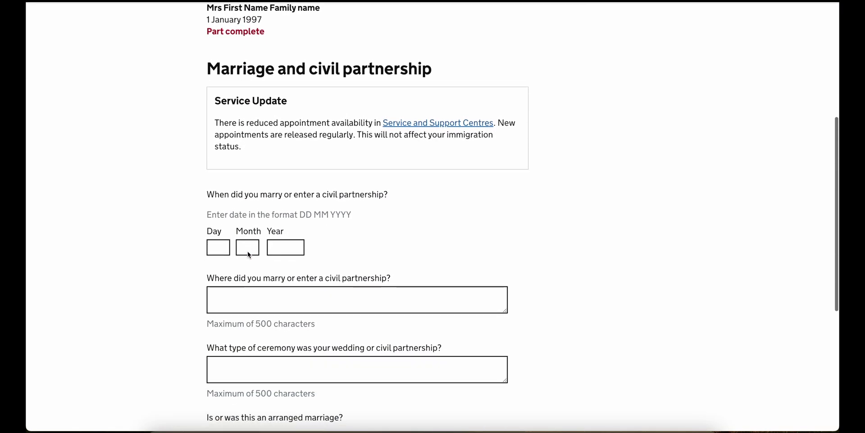
pyautogui.click(217, 127)
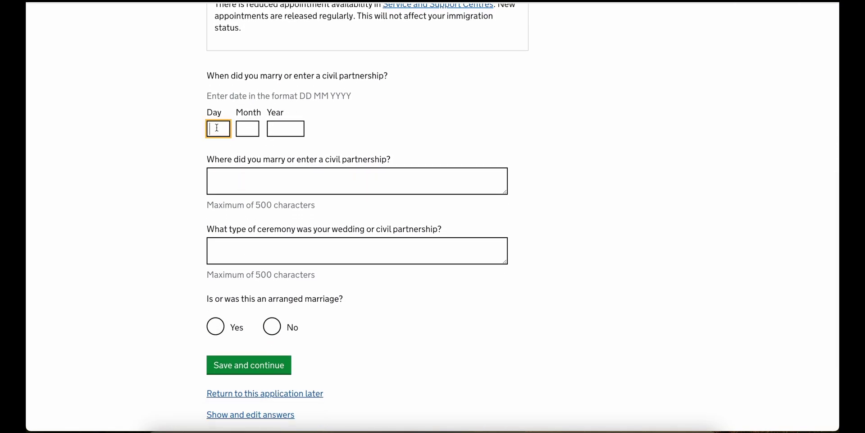
pyautogui.write('01')
pyautogui.press('Tab')
pyautogui.write('01')
pyautogui.press('Tab')
pyautogui.write('0')
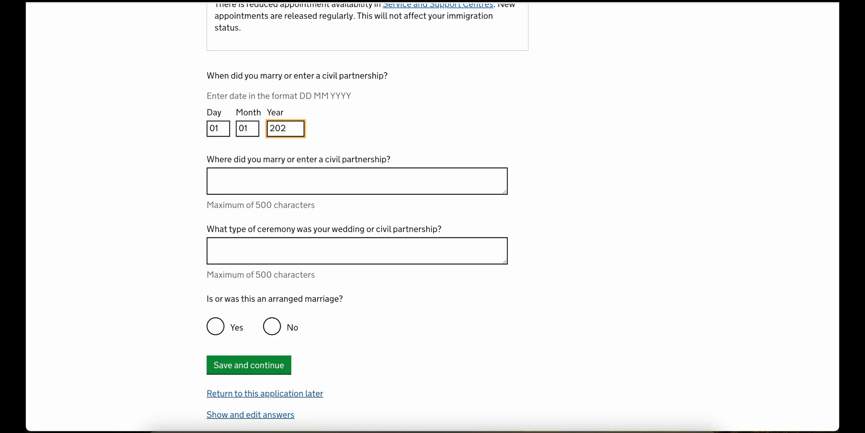
pyautogui.press('Tab')
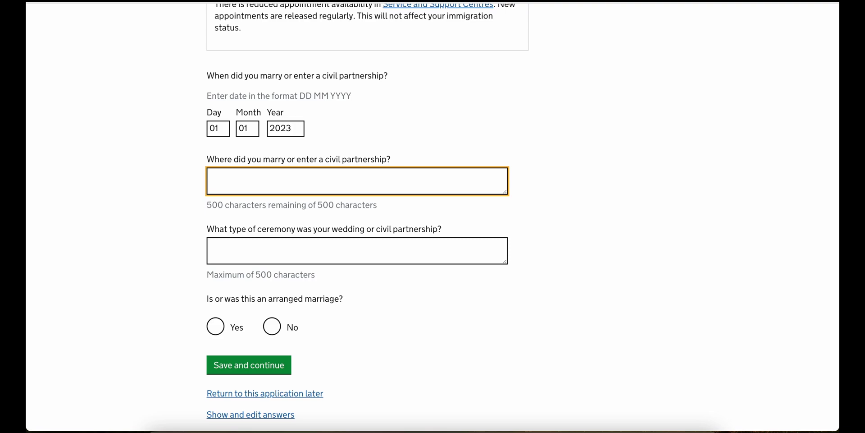
pyautogui.write('Coi')
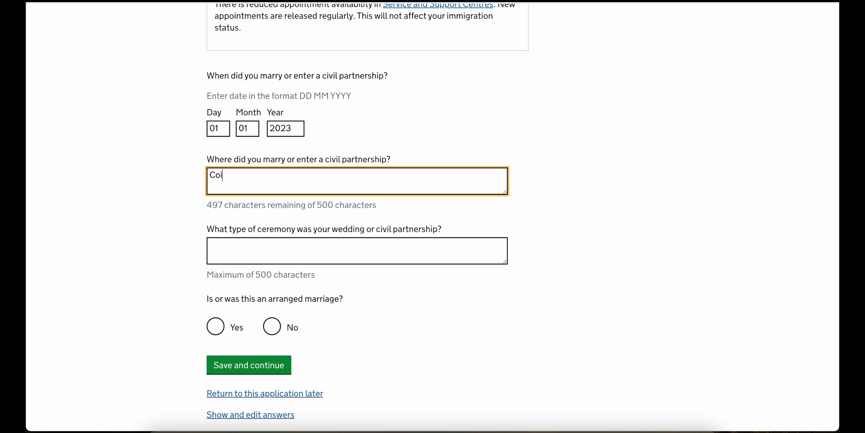
pyautogui.write('mbatore, India')
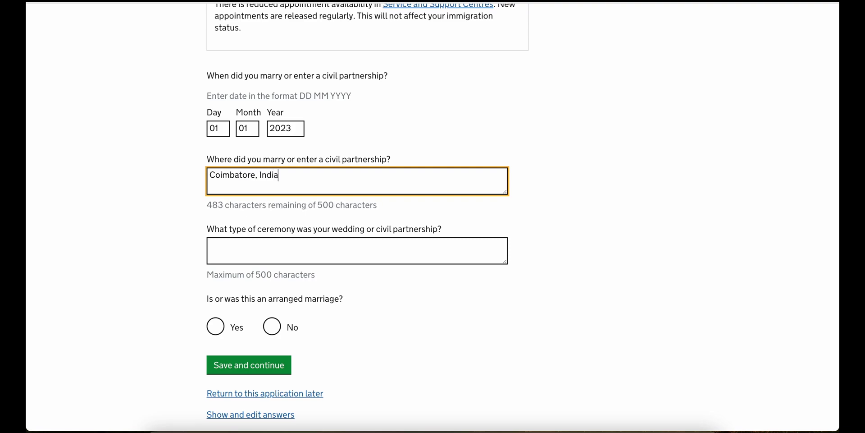
pyautogui.press('Tab')
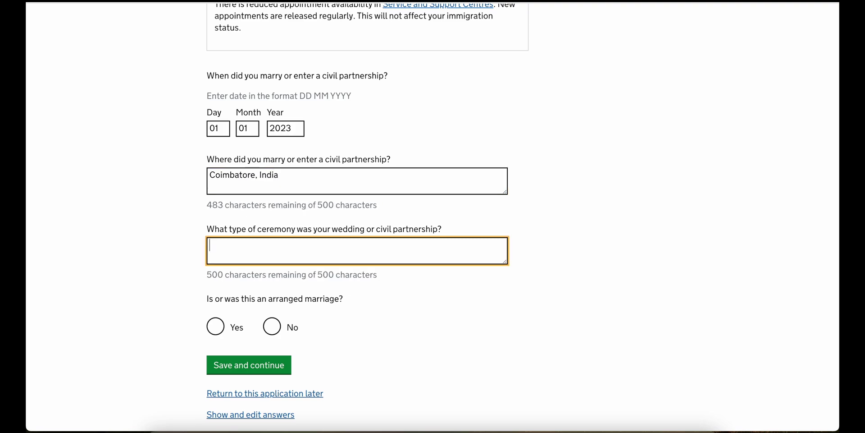
pyautogui.write('Wedding')
pyautogui.scroll(-2, 243, 259)
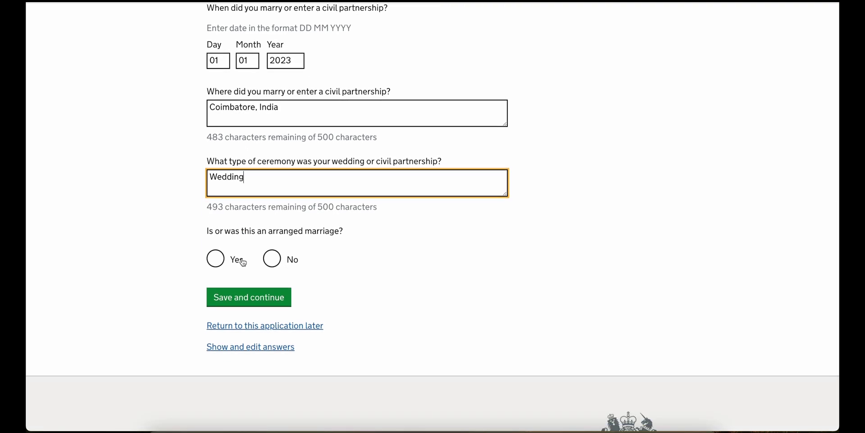
pyautogui.click(243, 262)
pyautogui.click(229, 290)
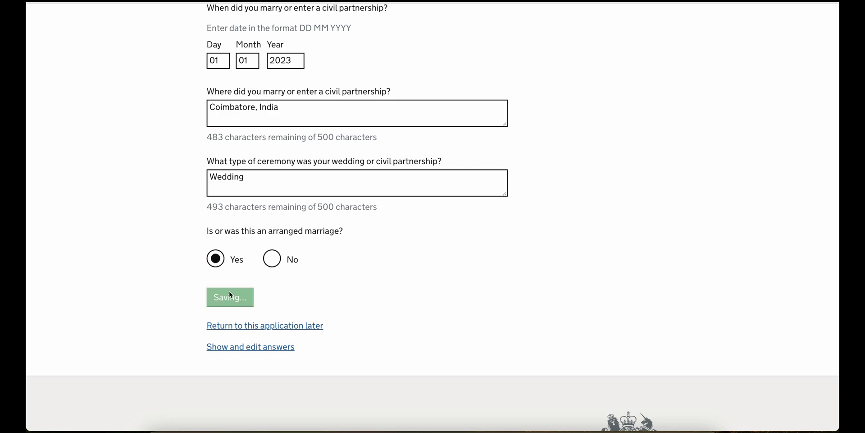
# - Confirm you have lived together since marrying and save
pyautogui.scroll(-5, 229, 291)
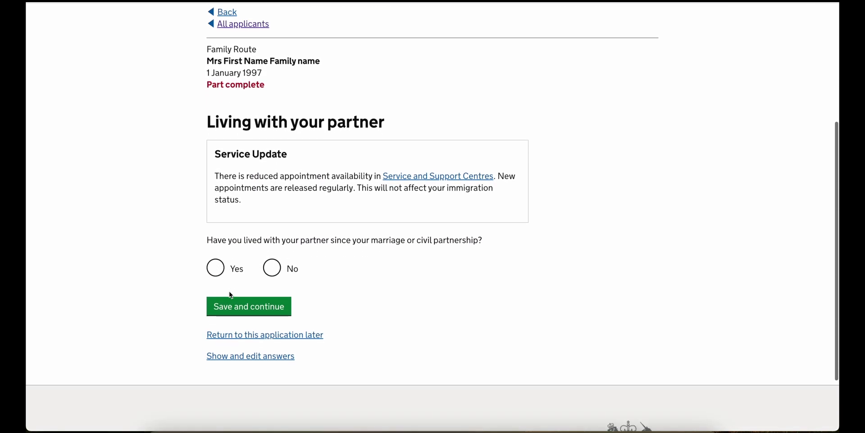
pyautogui.scroll(-1, 231, 295)
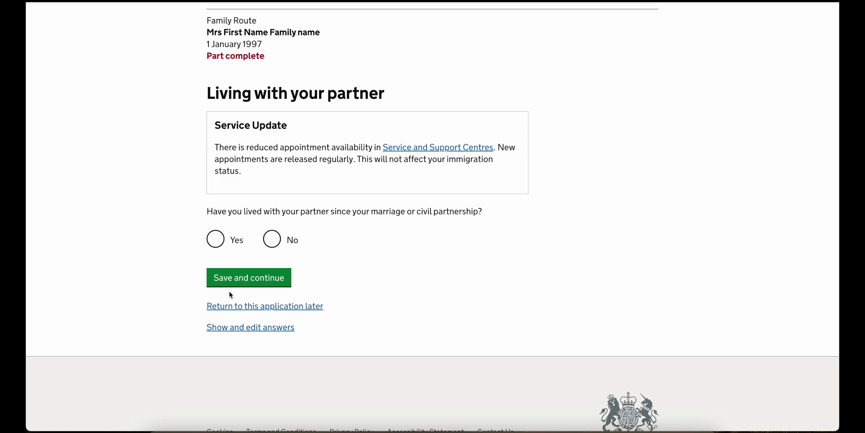
pyautogui.click(231, 244)
pyautogui.click(231, 275)
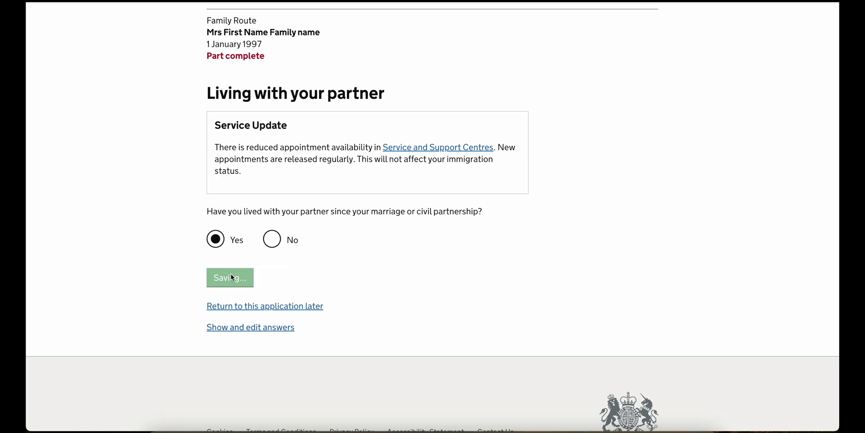
pyautogui.scroll(-6, 231, 275)
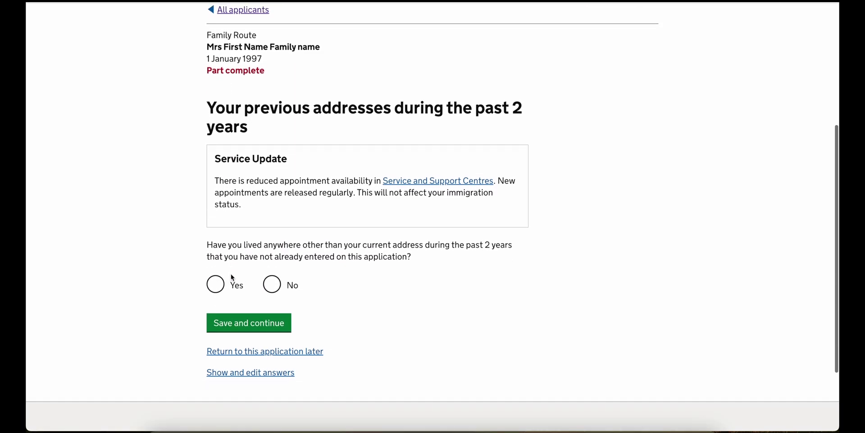
pyautogui.scroll(-1, 232, 277)
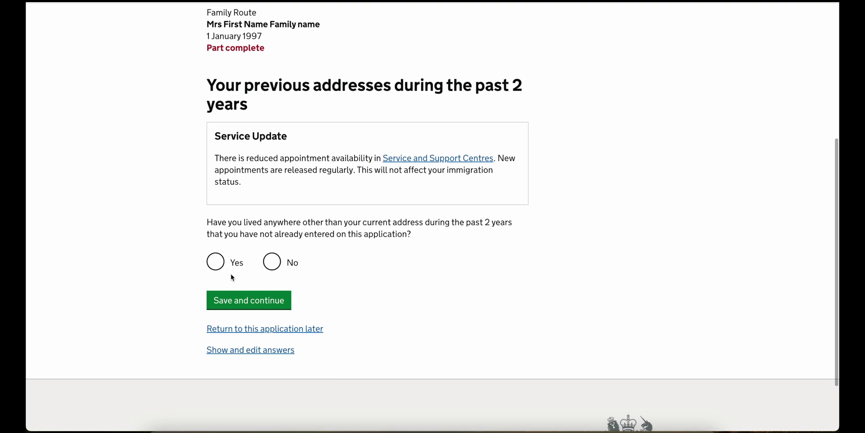
# - Answer No to other recent addresses for both you and your partner
pyautogui.click(291, 265)
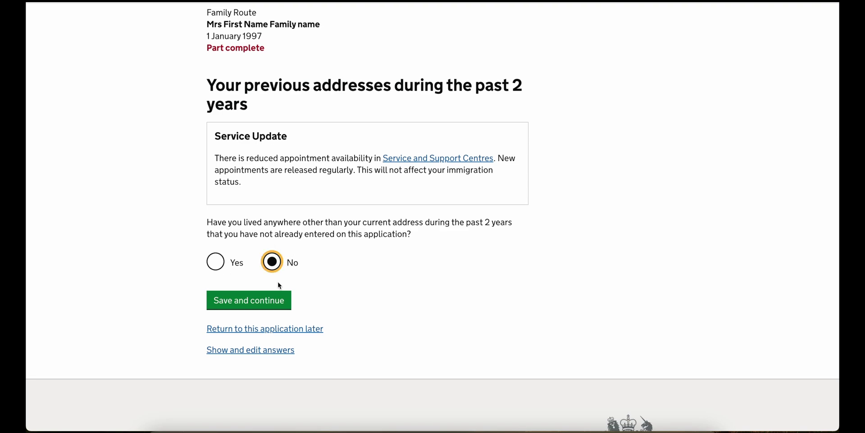
pyautogui.click(266, 303)
pyautogui.scroll(-3, 266, 304)
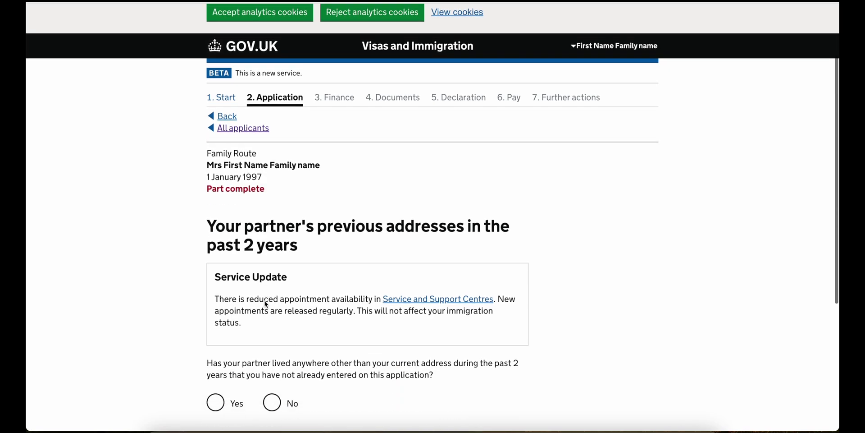
pyautogui.scroll(-3, 266, 305)
pyautogui.click(270, 191)
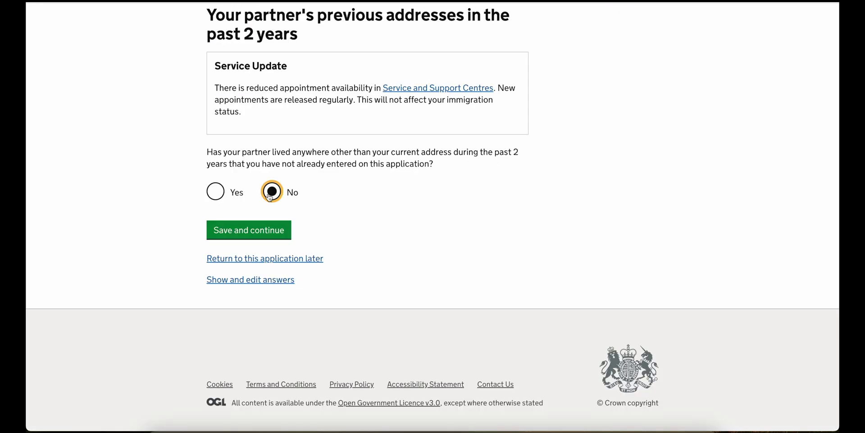
pyautogui.click(269, 233)
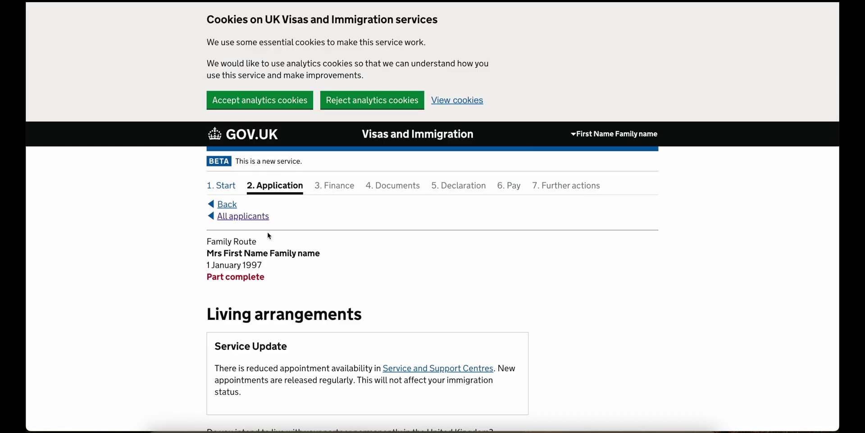
# - Answer Yes to living permanently in the UK and Yes to living together outside the UK
pyautogui.scroll(-3, 269, 235)
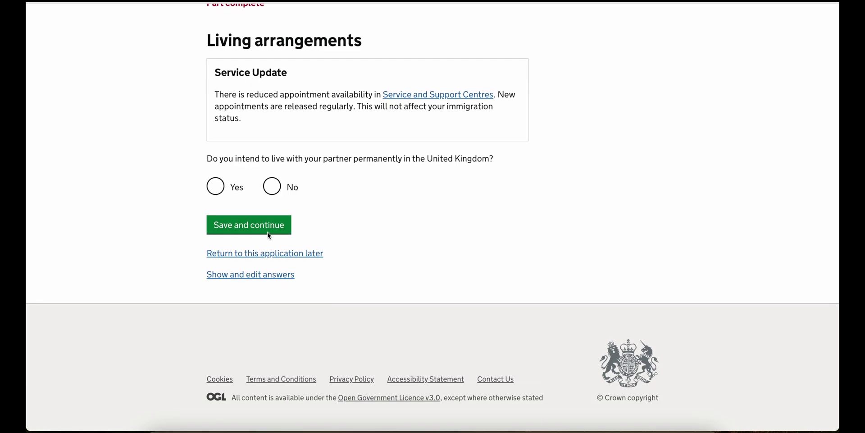
pyautogui.click(225, 189)
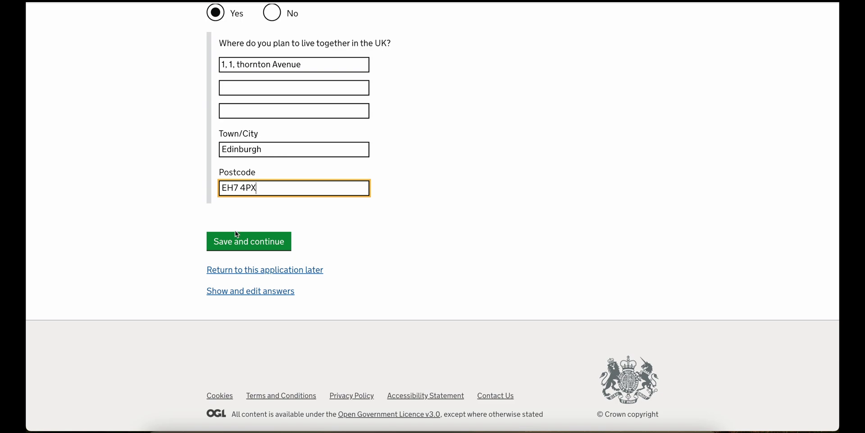
pyautogui.click(237, 234)
pyautogui.scroll(-3, 236, 237)
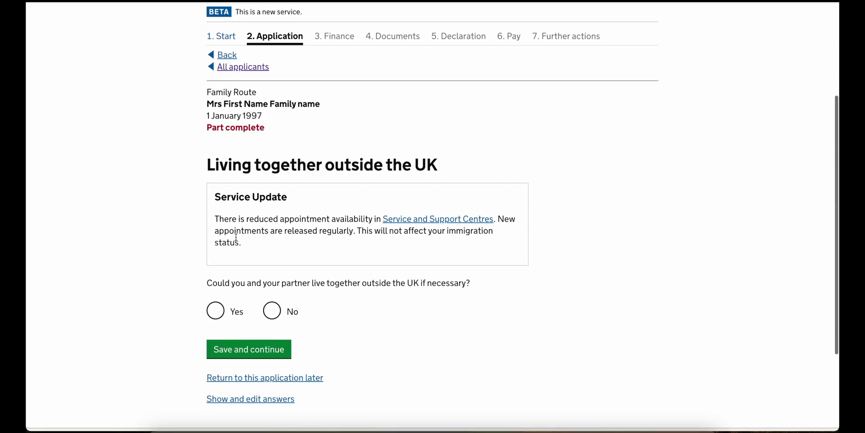
pyautogui.scroll(-3, 237, 237)
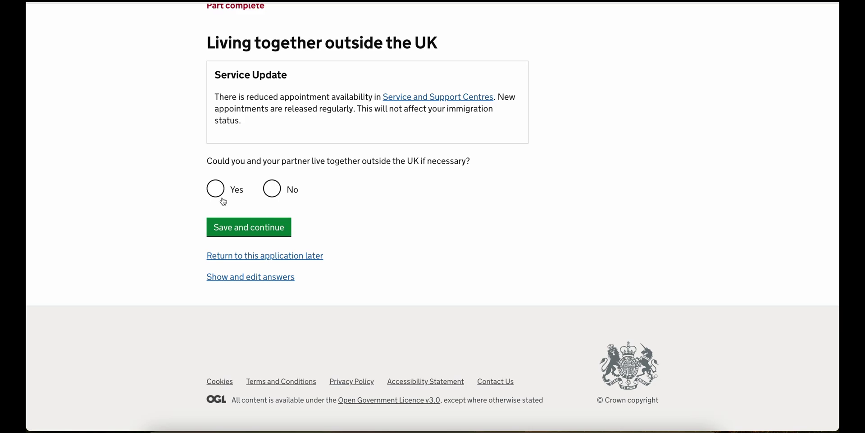
pyautogui.click(224, 201)
pyautogui.click(247, 225)
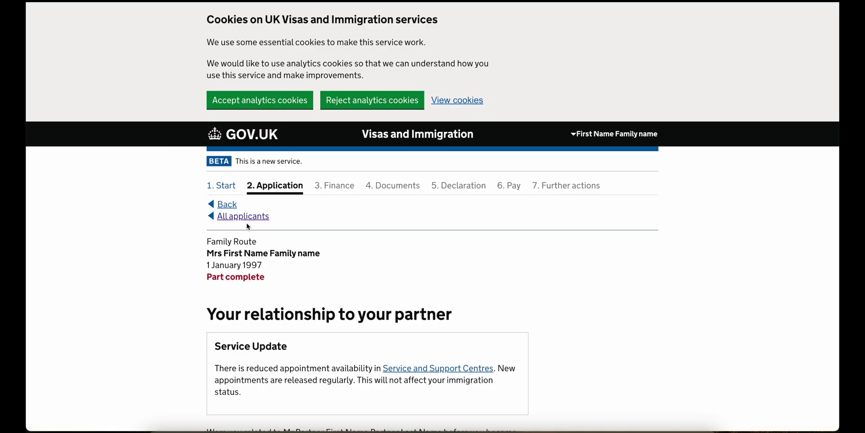
# - Answer No to being related to your partner beforehand and save
pyautogui.scroll(-5, 247, 225)
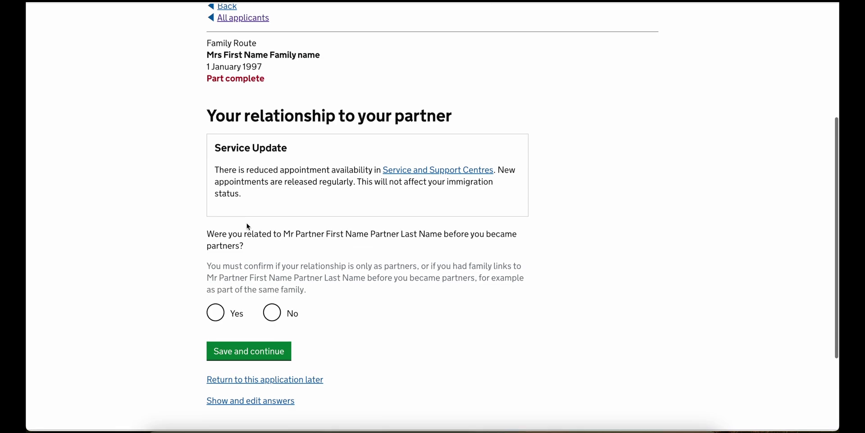
pyautogui.scroll(-2, 247, 225)
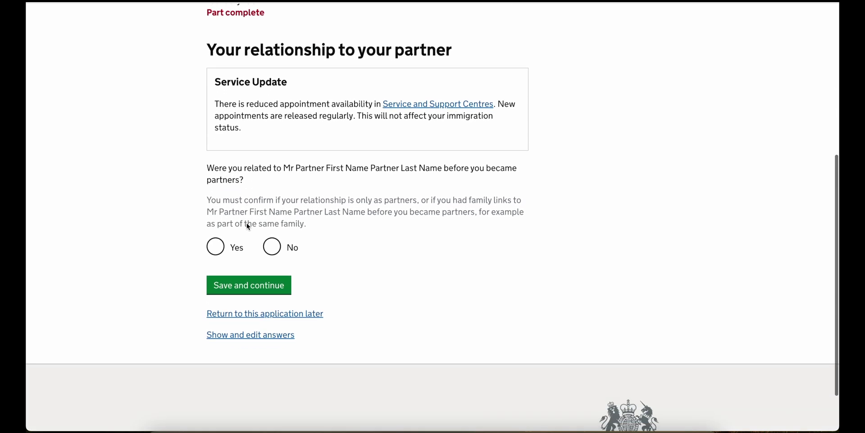
pyautogui.scroll(-1, 247, 223)
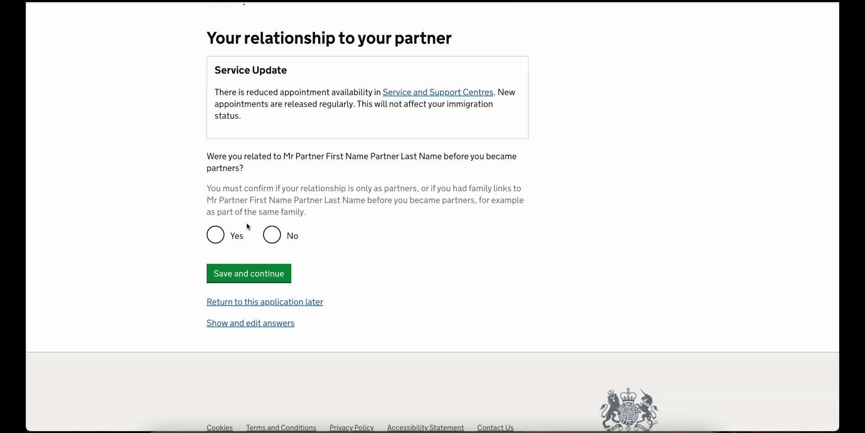
pyautogui.click(275, 235)
pyautogui.click(270, 271)
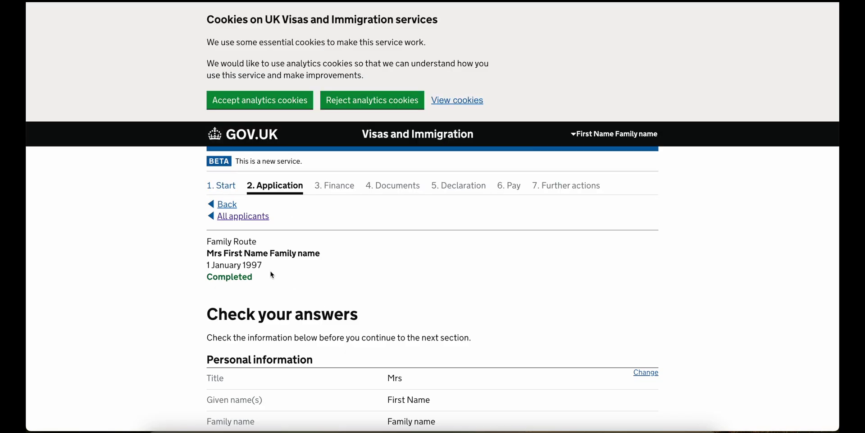
# - Accept the Check your answers summary and continue past the Applicant(s) list to Specified benefits
pyautogui.scroll(-20, 272, 274)
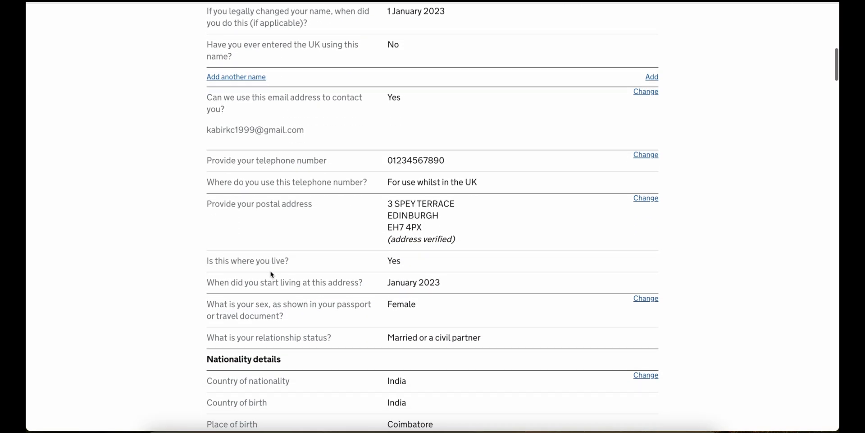
pyautogui.scroll(-20, 270, 274)
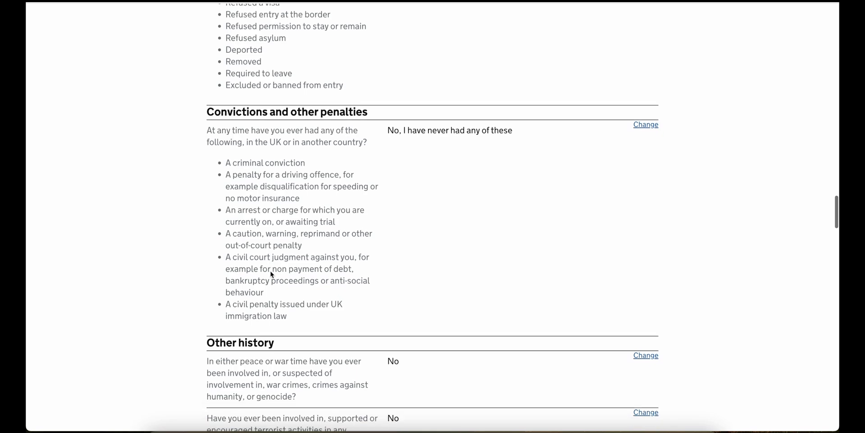
pyautogui.scroll(-20, 271, 274)
pyautogui.click(243, 254)
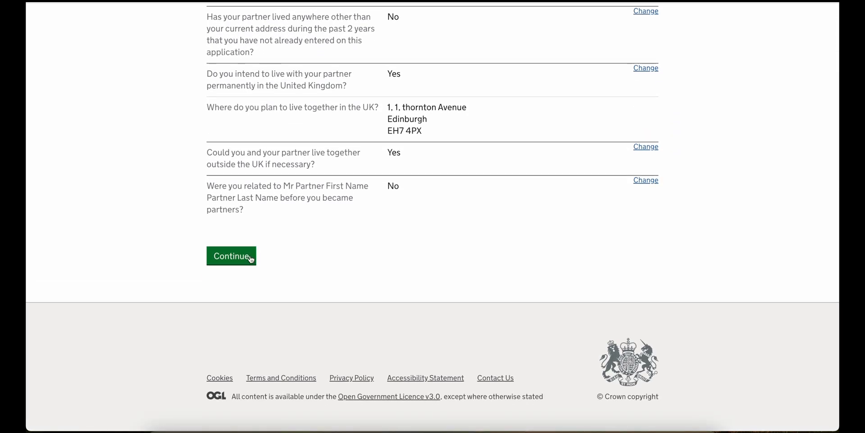
pyautogui.scroll(-5, 245, 262)
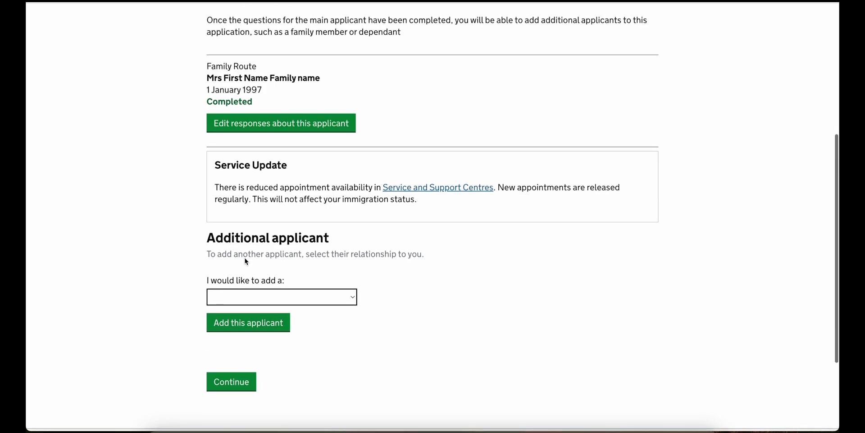
pyautogui.click(231, 381)
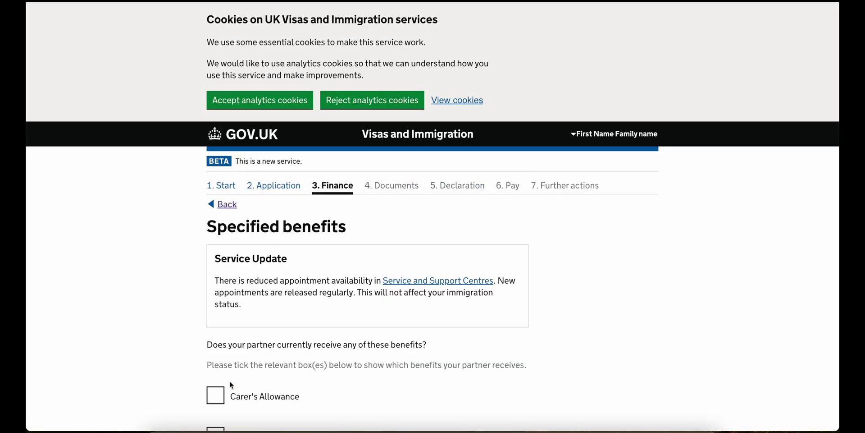
# - Record that the partner receives no specified benefits and sponsors no additional children
pyautogui.scroll(-5, 231, 385)
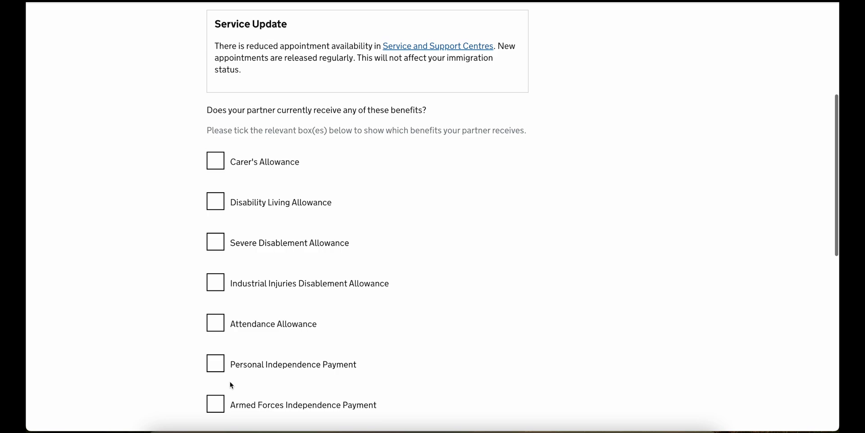
pyautogui.scroll(-10, 231, 385)
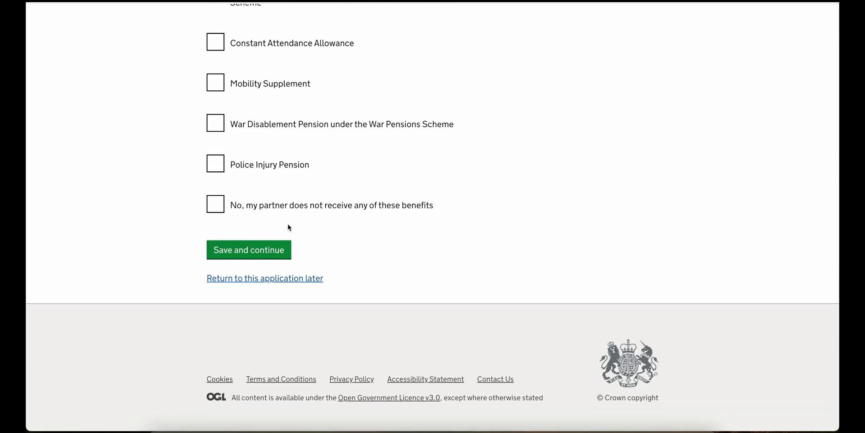
pyautogui.click(269, 251)
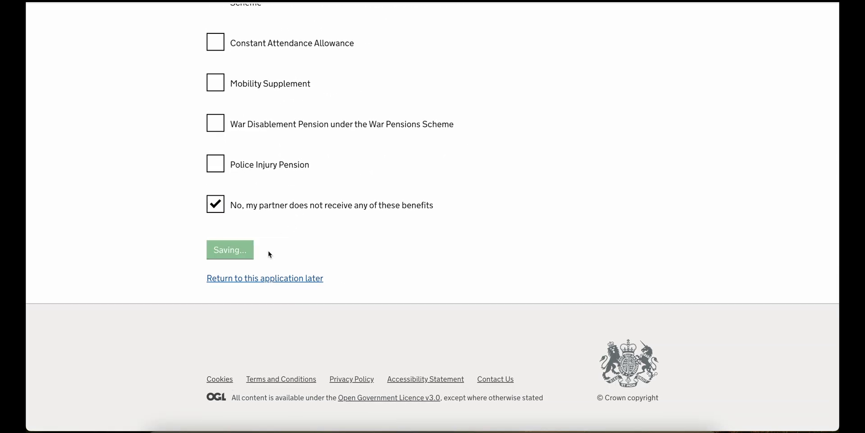
pyautogui.scroll(-3, 269, 254)
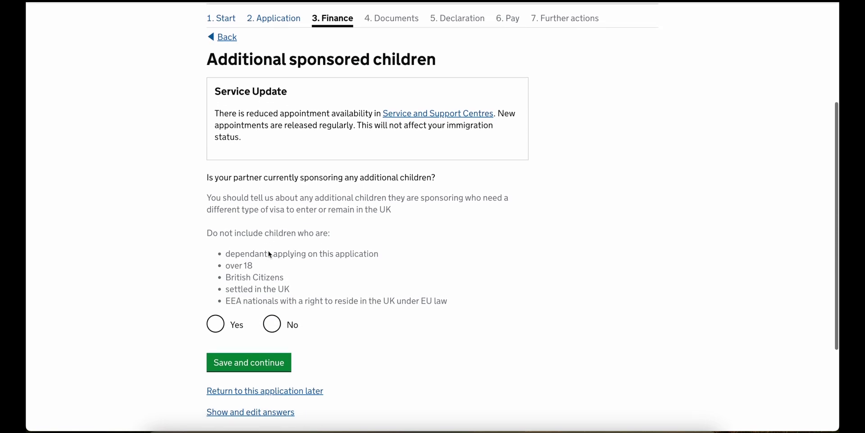
pyautogui.click(273, 324)
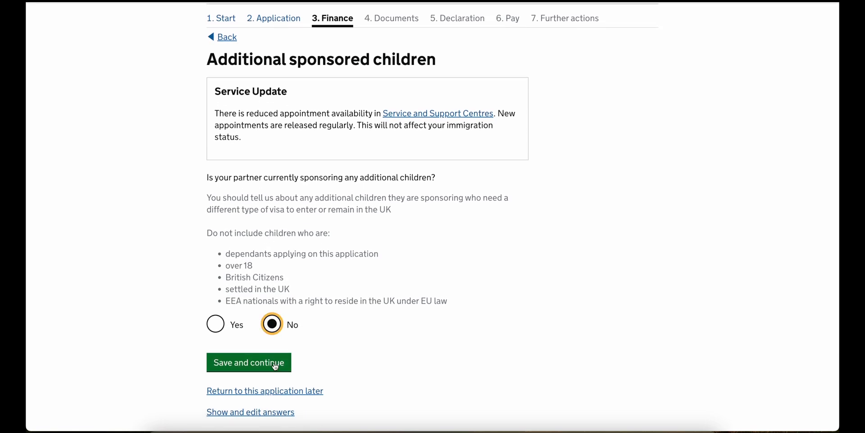
pyautogui.click(274, 365)
# - Answer Yes to meeting the £18,600 financial requirement and save
pyautogui.scroll(-5, 274, 369)
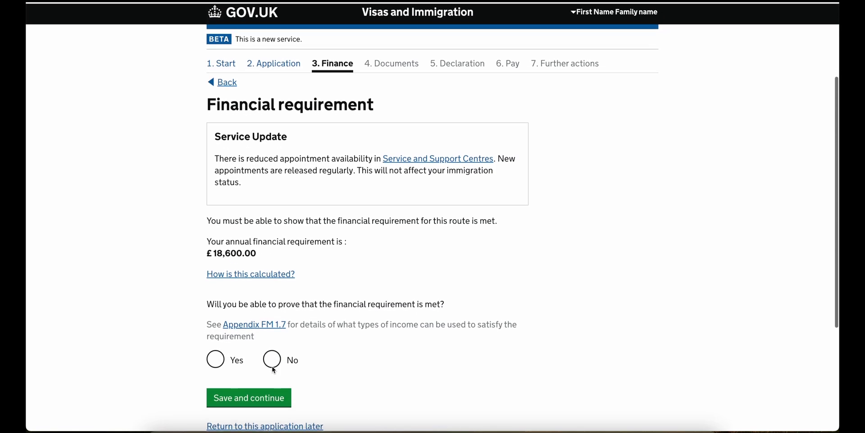
pyautogui.click(257, 277)
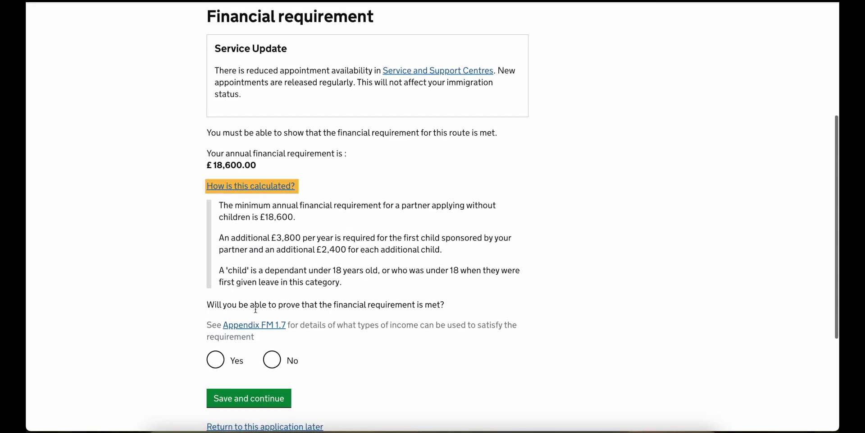
pyautogui.scroll(-1, 255, 309)
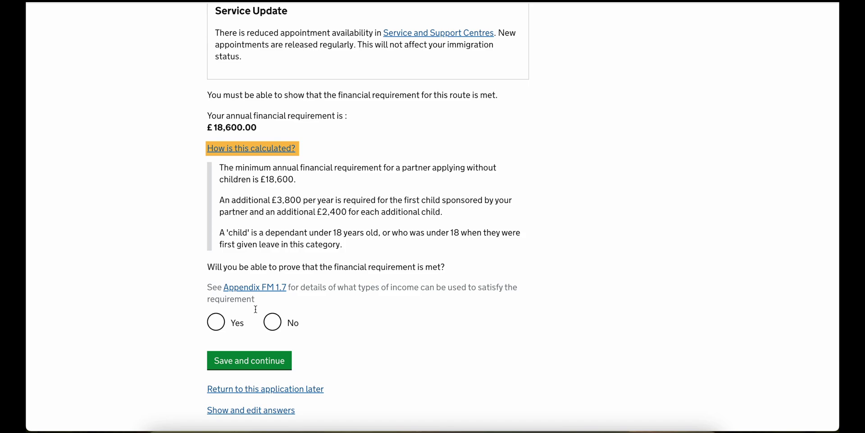
pyautogui.scroll(-1, 253, 310)
pyautogui.click(230, 302)
pyautogui.click(238, 341)
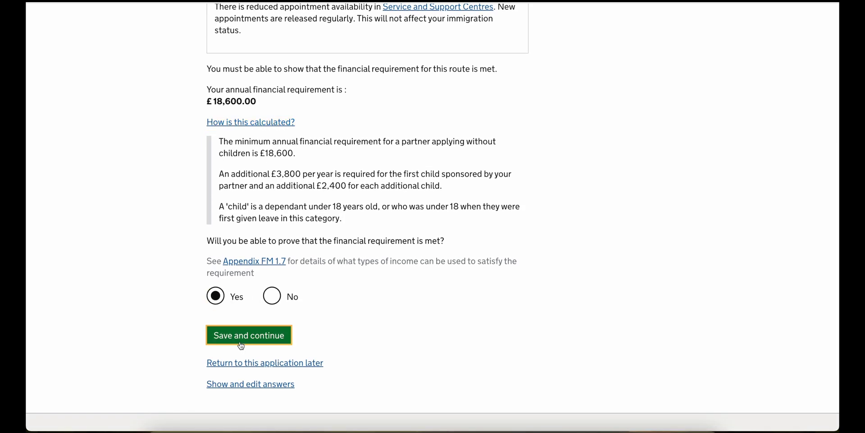
# - Choose Employment as the income type relied on and save
pyautogui.scroll(-4, 240, 342)
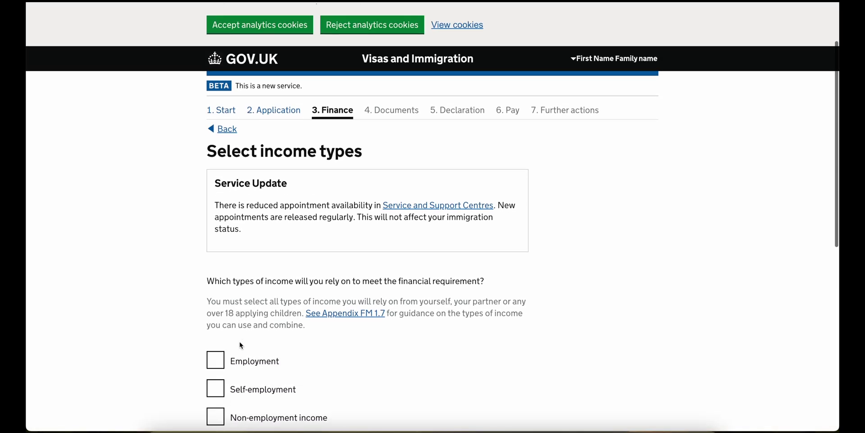
pyautogui.scroll(-1, 239, 342)
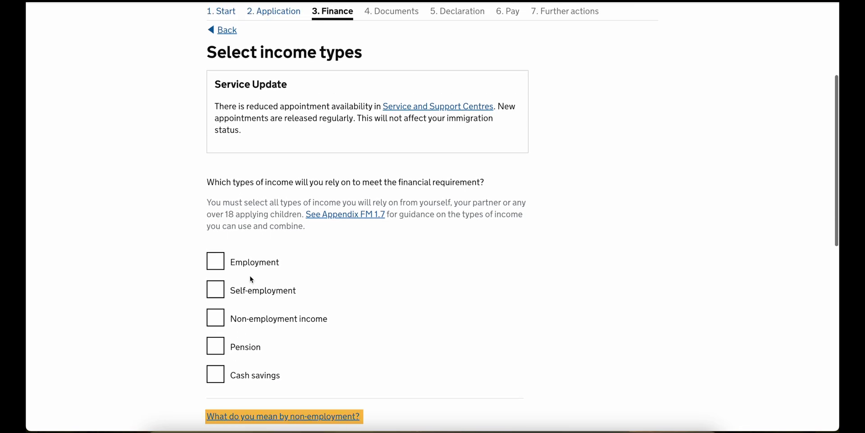
pyautogui.click(249, 262)
pyautogui.scroll(-1, 249, 260)
pyautogui.scroll(-8, 248, 261)
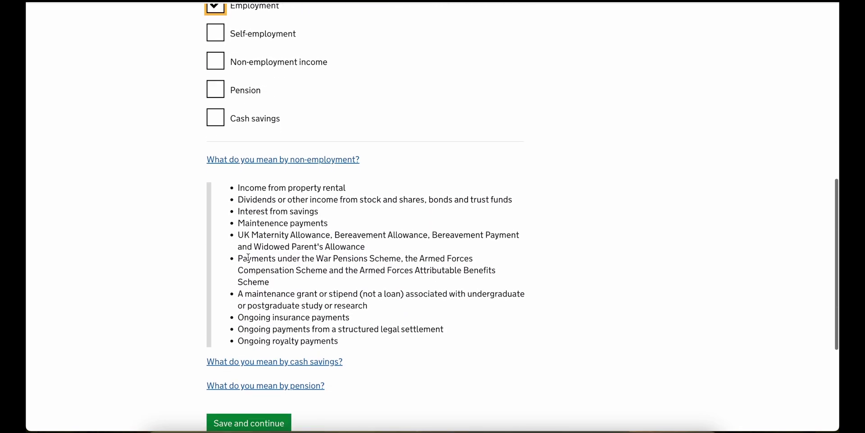
pyautogui.click(242, 294)
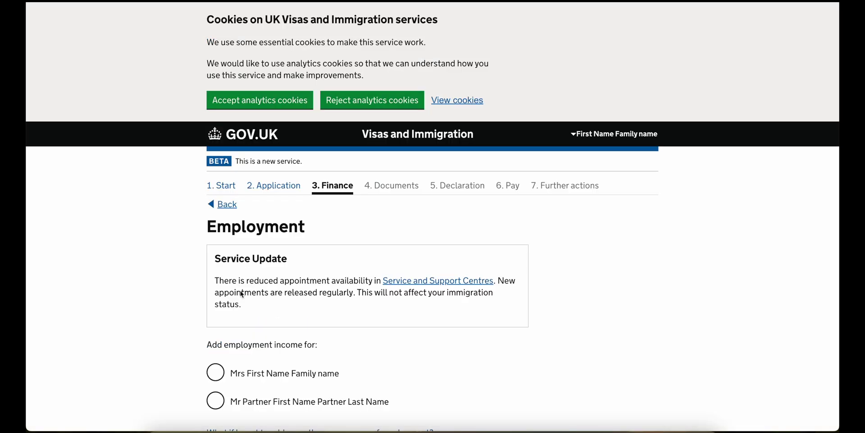
# - Add the partner's current employment as a permanent Senior Developer job
pyautogui.scroll(-2, 242, 294)
pyautogui.scroll(-2, 242, 293)
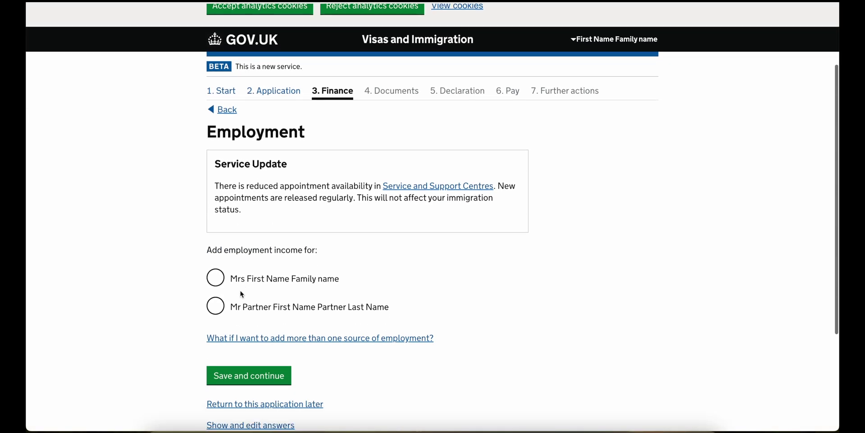
pyautogui.click(243, 282)
pyautogui.click(242, 358)
pyautogui.click(234, 273)
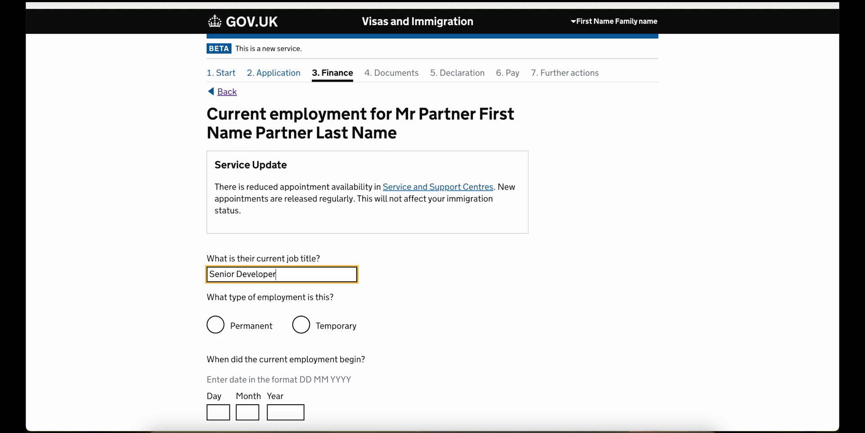
pyautogui.click(237, 328)
pyautogui.scroll(-3, 235, 332)
pyautogui.scroll(-1, 235, 332)
# - Enter start date 01/01/2018, same employer for six months, steady earnings of £50000 a year, and save
pyautogui.click(218, 249)
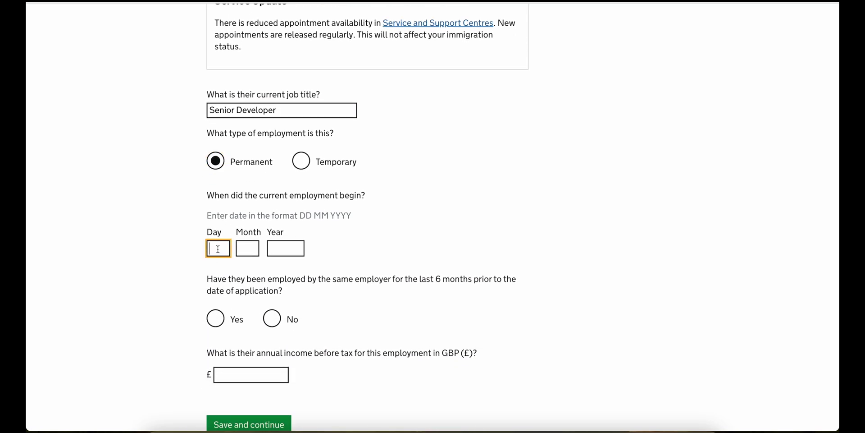
pyautogui.write('01')
pyautogui.press('Tab')
pyautogui.write('01')
pyautogui.press('Tab')
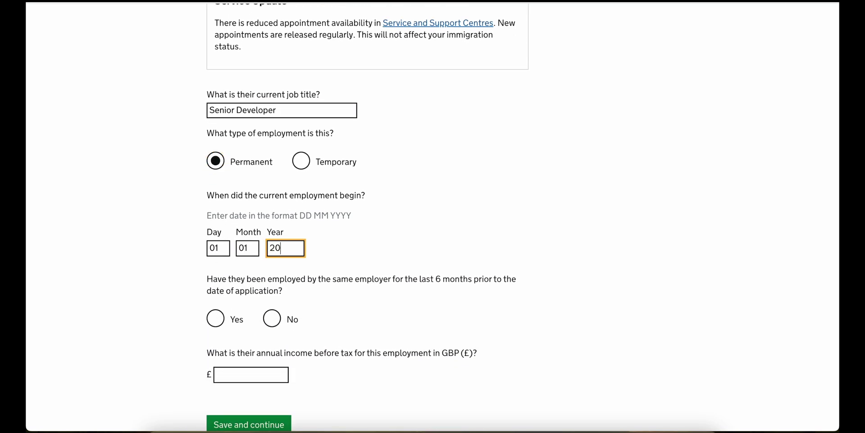
pyautogui.scroll(-3, 176, 276)
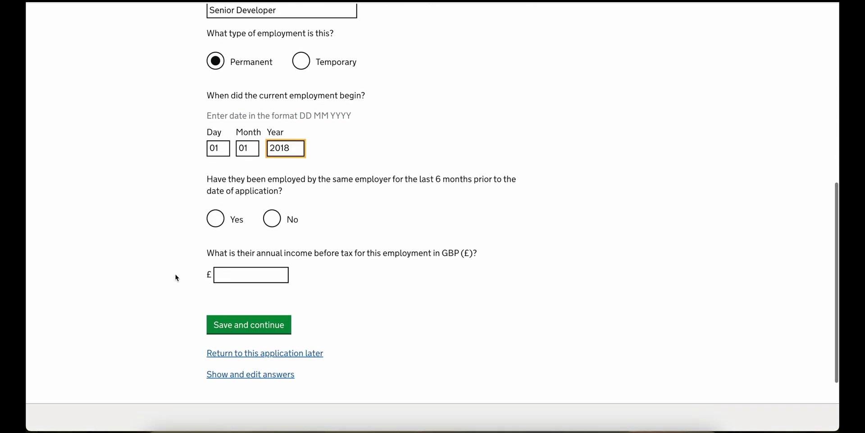
pyautogui.click(215, 219)
pyautogui.scroll(-3, 223, 198)
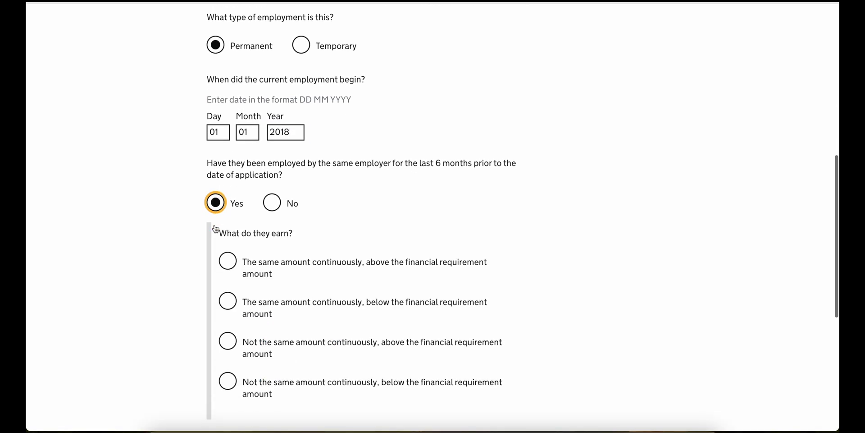
pyautogui.click(229, 183)
pyautogui.scroll(-3, 232, 183)
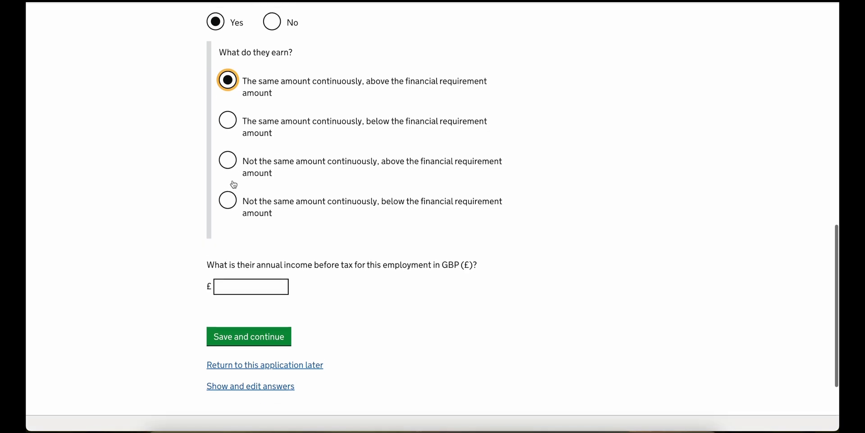
pyautogui.click(244, 287)
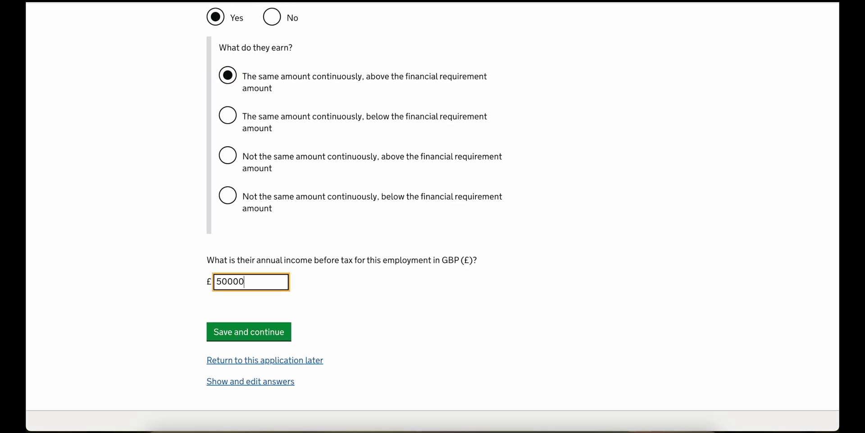
pyautogui.click(289, 329)
# - Save the company address to reach the Evidence required page
pyautogui.scroll(-3, 271, 306)
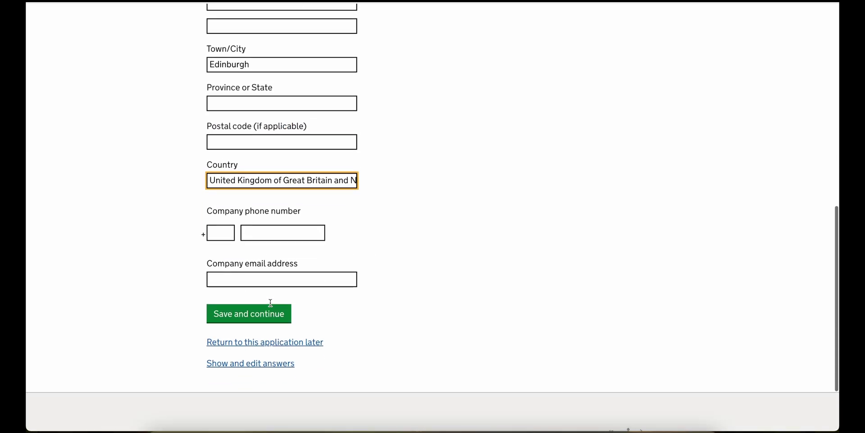
pyautogui.scroll(-1, 228, 225)
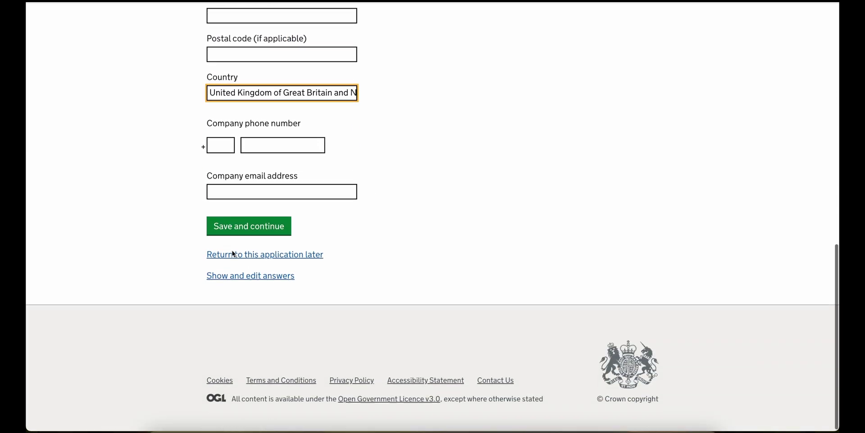
pyautogui.click(235, 227)
pyautogui.scroll(-3, 266, 238)
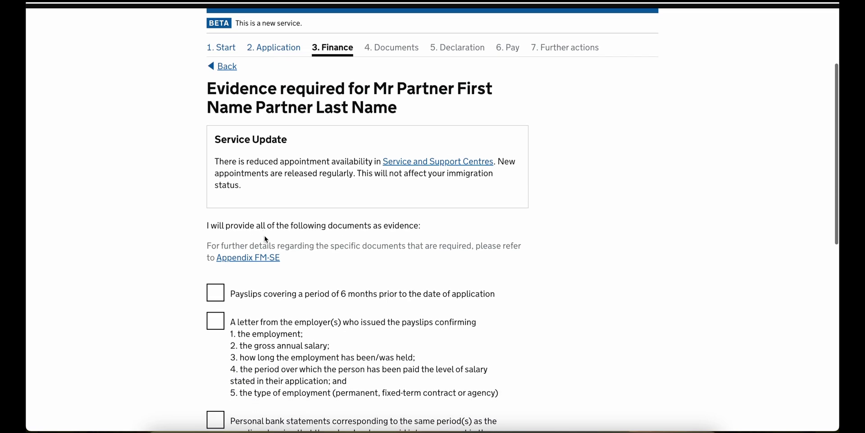
pyautogui.scroll(-1, 266, 239)
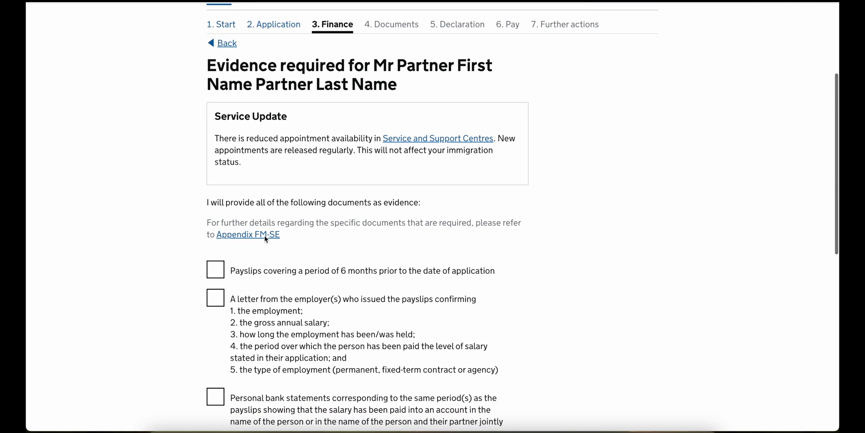
# - Tick payslips, employer letter, bank statements, P60 and signed employment contract as evidence
pyautogui.scroll(-1, 266, 239)
pyautogui.click(265, 238)
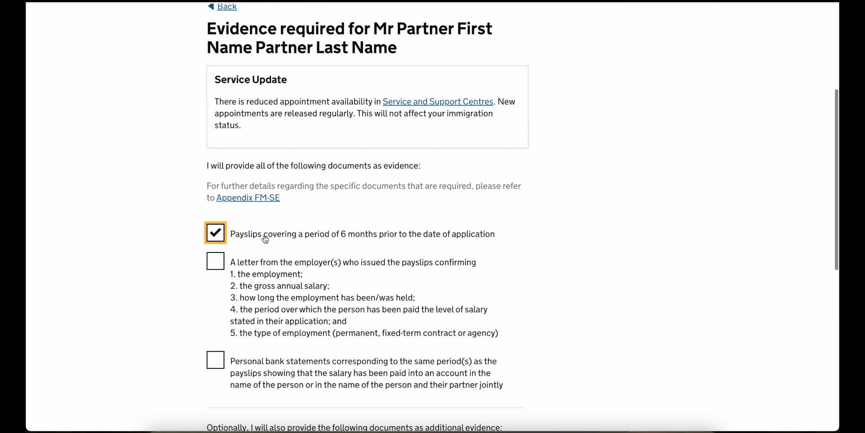
pyautogui.scroll(-1, 265, 239)
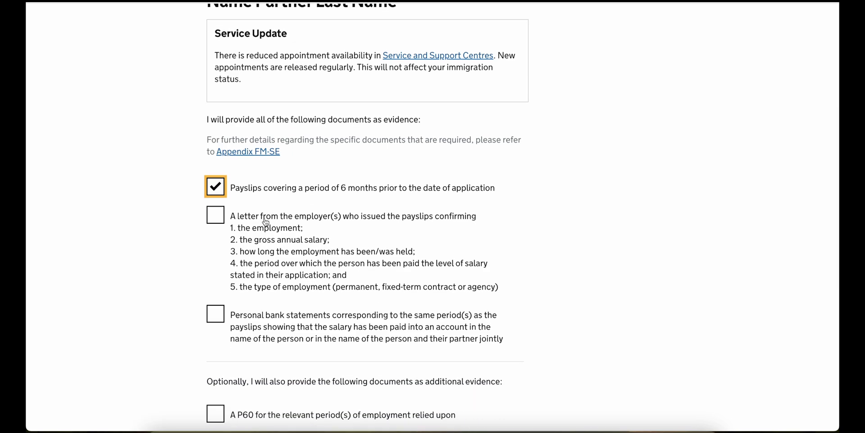
pyautogui.click(266, 221)
pyautogui.scroll(-3, 266, 221)
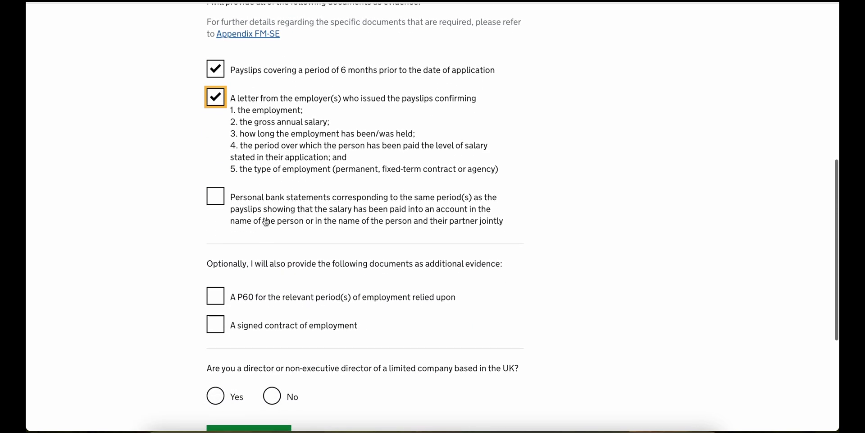
pyautogui.click(266, 222)
pyautogui.scroll(-1, 266, 217)
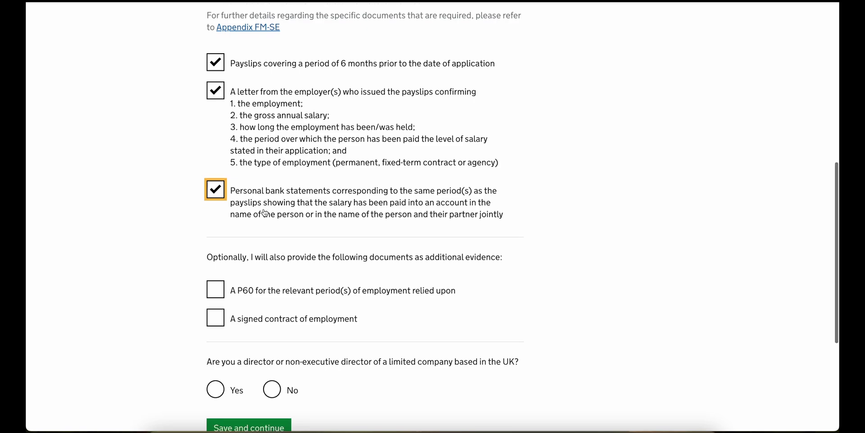
pyautogui.scroll(2, 265, 213)
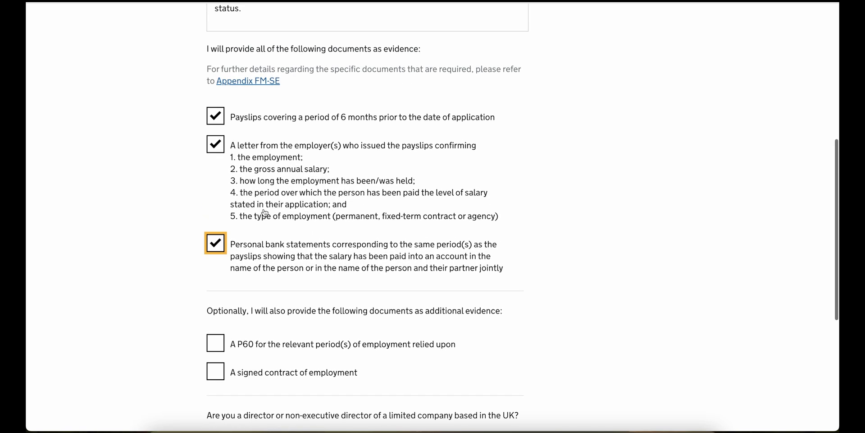
pyautogui.scroll(-4, 265, 213)
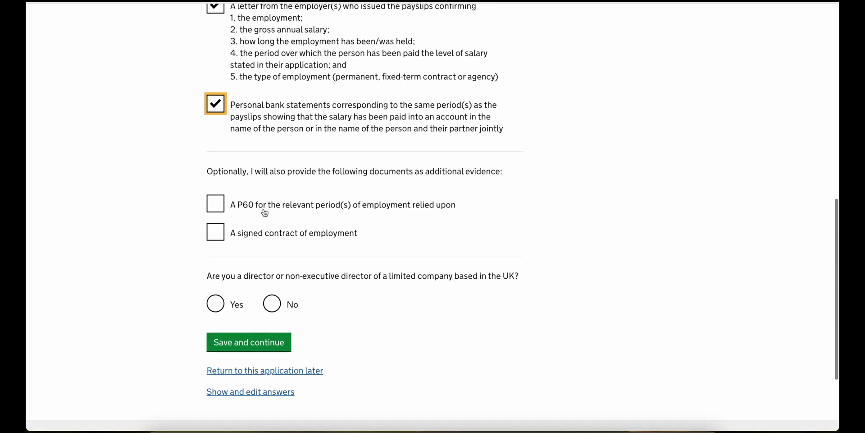
pyautogui.click(265, 212)
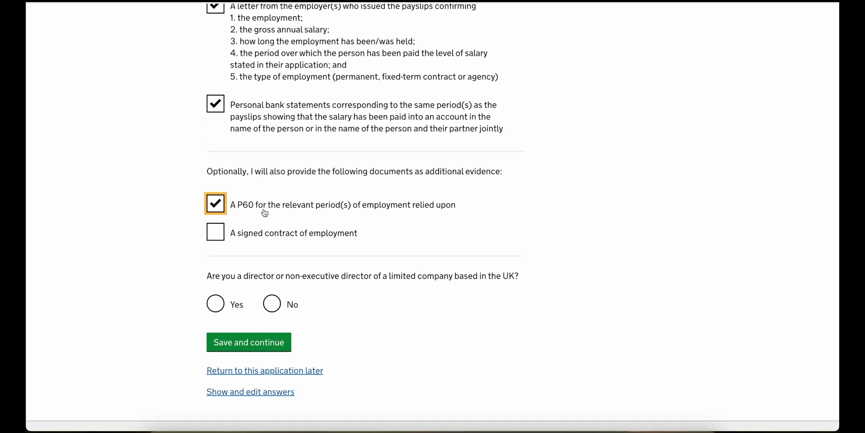
pyautogui.scroll(-1, 265, 213)
pyautogui.click(264, 203)
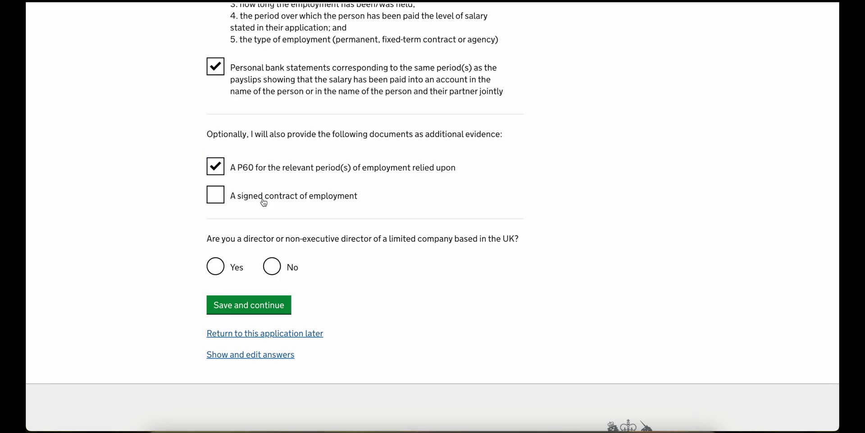
# - Answer No to being a UK company director and save the evidence answers
pyautogui.scroll(-1, 264, 203)
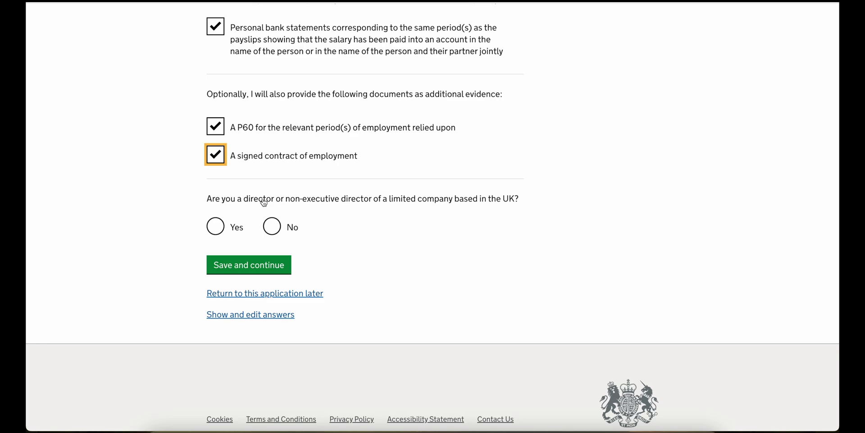
pyautogui.click(271, 228)
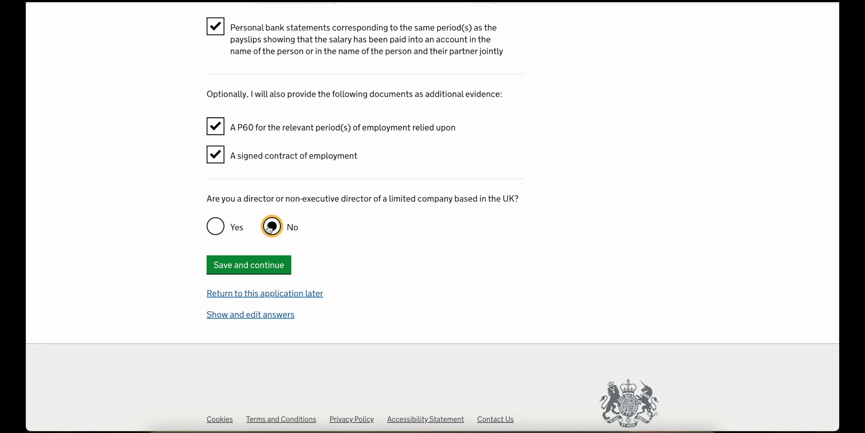
pyautogui.click(261, 265)
# - Answer No to additional employment income and save
pyautogui.scroll(-4, 254, 270)
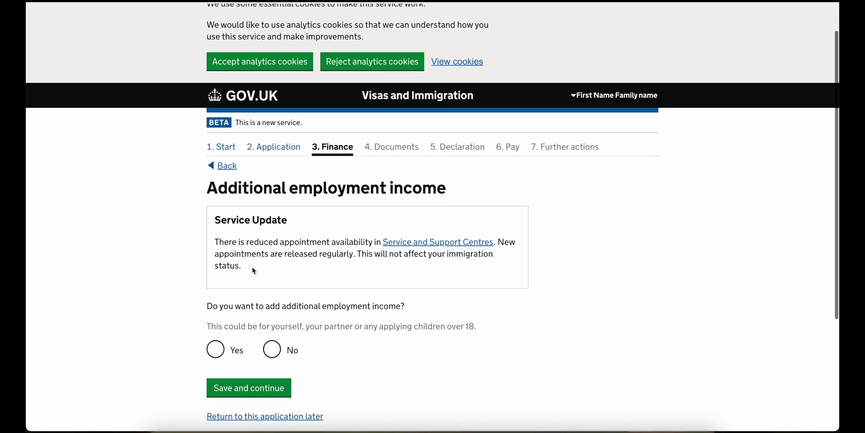
pyautogui.click(269, 263)
pyautogui.click(259, 272)
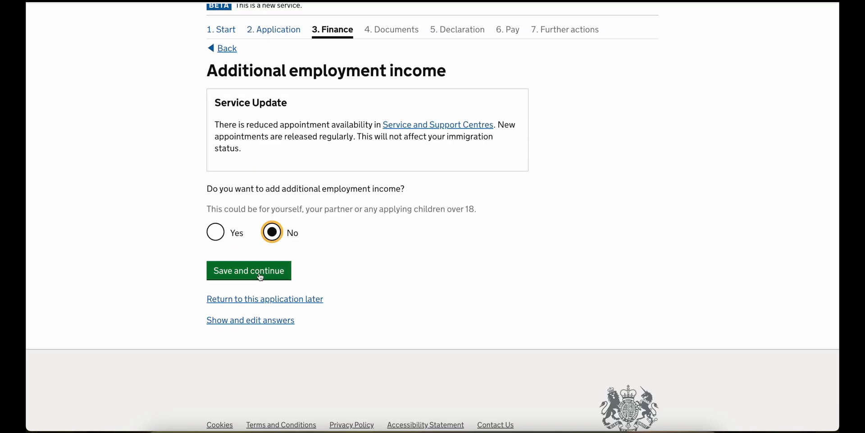
# - Record the home as privately rented at £70 monthly with housing and council tax evidence, then save
pyautogui.scroll(-2, 260, 274)
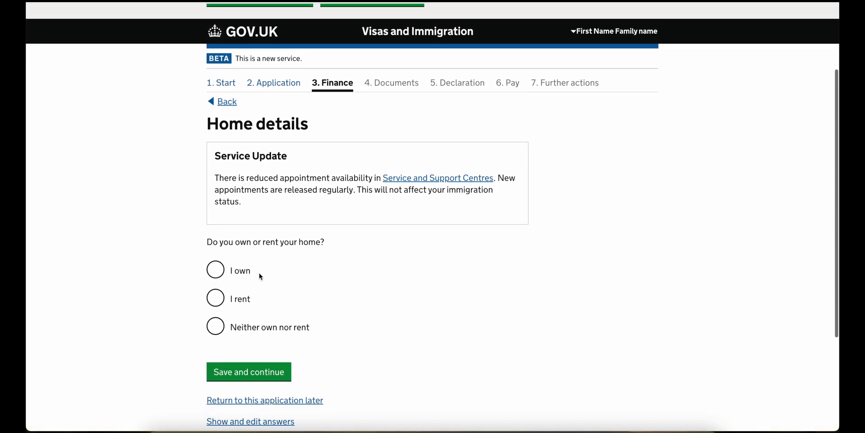
pyautogui.click(234, 297)
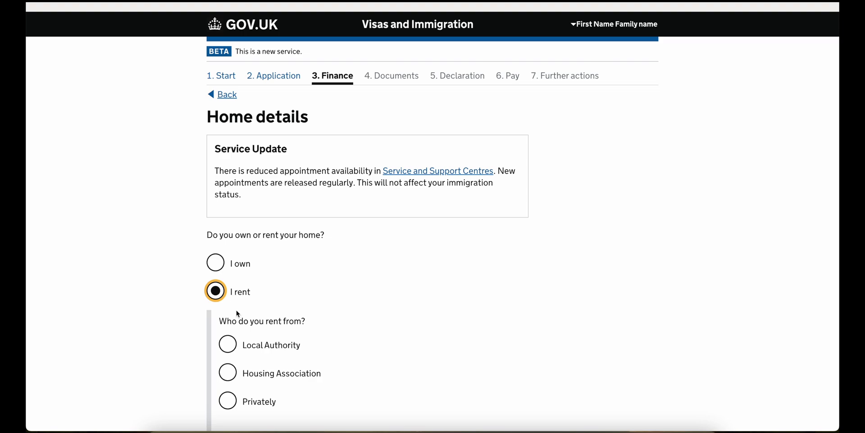
pyautogui.scroll(-3, 237, 311)
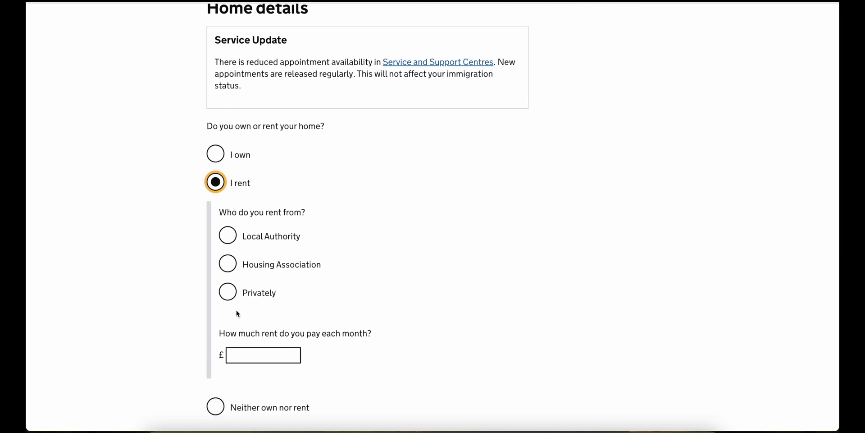
pyautogui.click(243, 296)
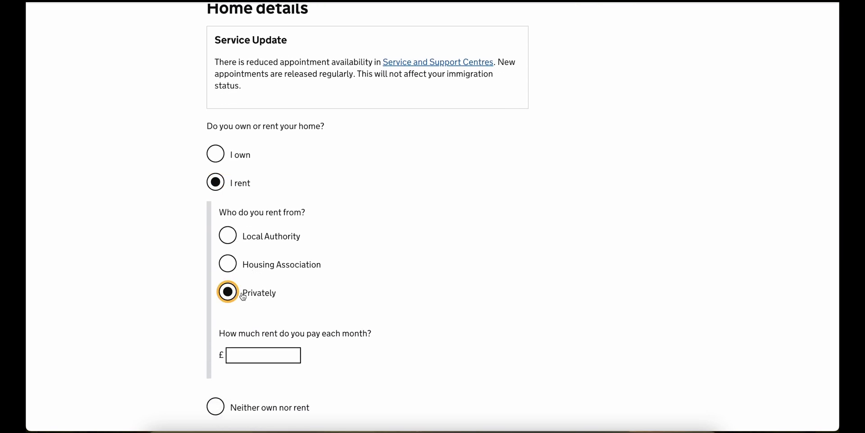
pyautogui.scroll(-3, 243, 296)
pyautogui.scroll(-1, 243, 296)
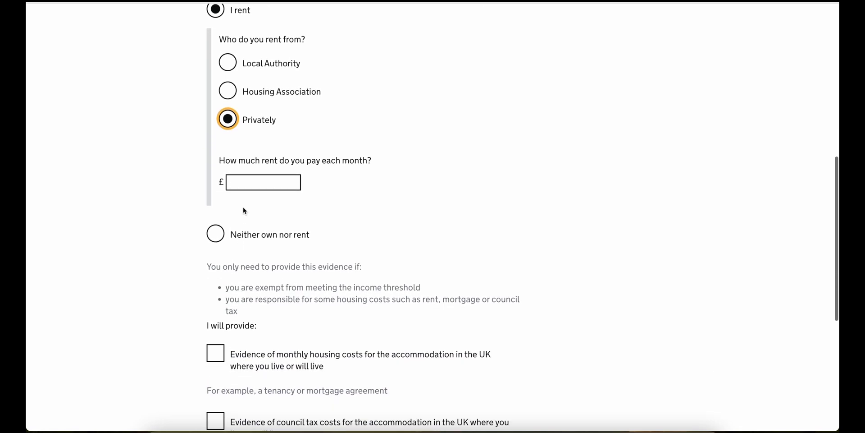
pyautogui.click(246, 186)
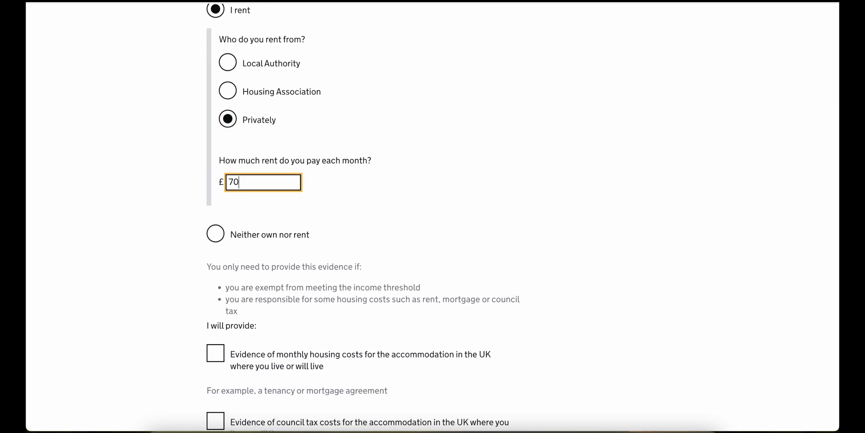
pyautogui.scroll(-4, 246, 186)
pyautogui.click(225, 166)
pyautogui.scroll(-1, 226, 166)
pyautogui.click(266, 186)
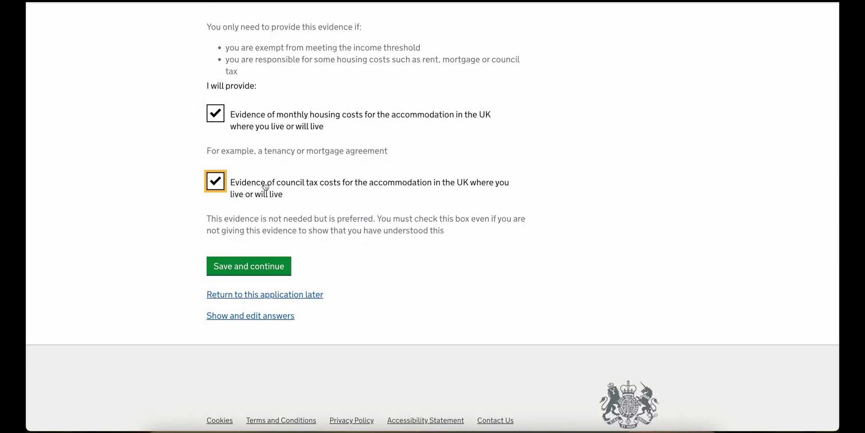
pyautogui.click(240, 266)
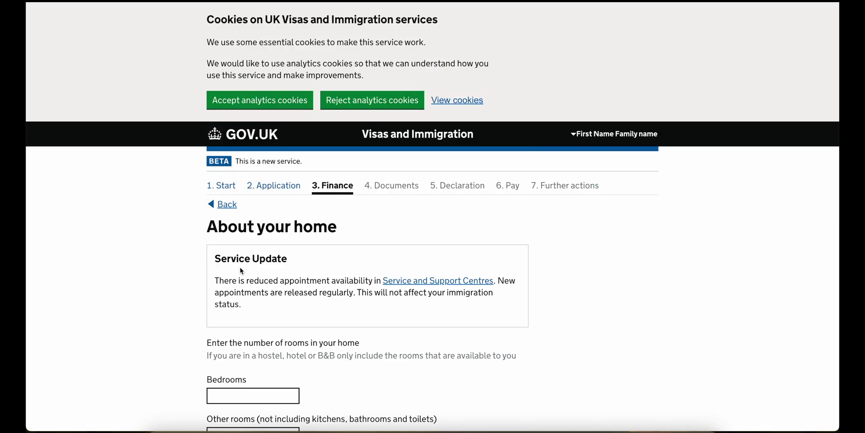
# - Enter 3 bedrooms and 1 other room, state no one else lives there, and save
pyautogui.scroll(-1, 242, 271)
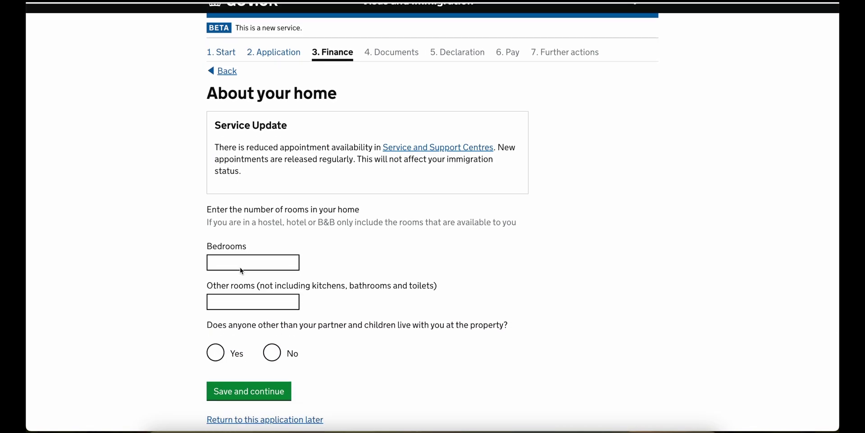
pyautogui.click(245, 259)
pyautogui.write('3')
pyautogui.press('Tab')
pyautogui.write('1')
pyautogui.scroll(-2, 269, 267)
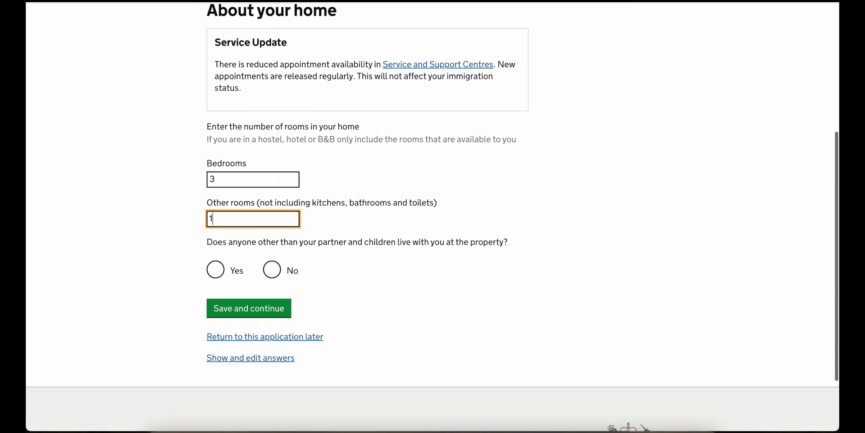
pyautogui.click(270, 264)
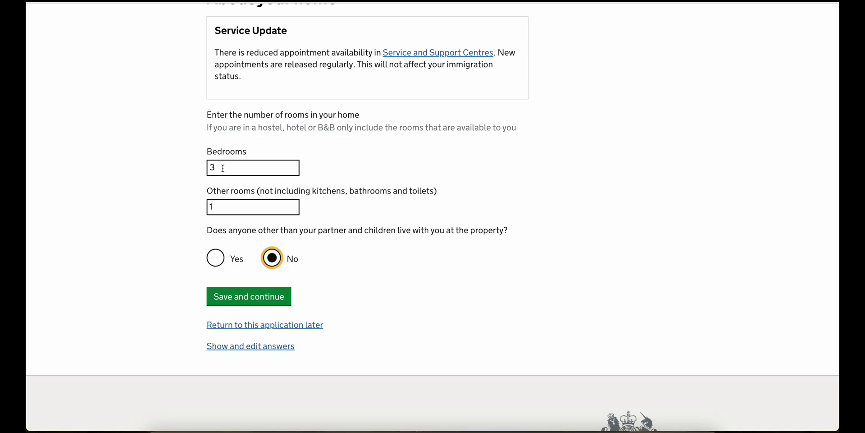
pyautogui.click(238, 299)
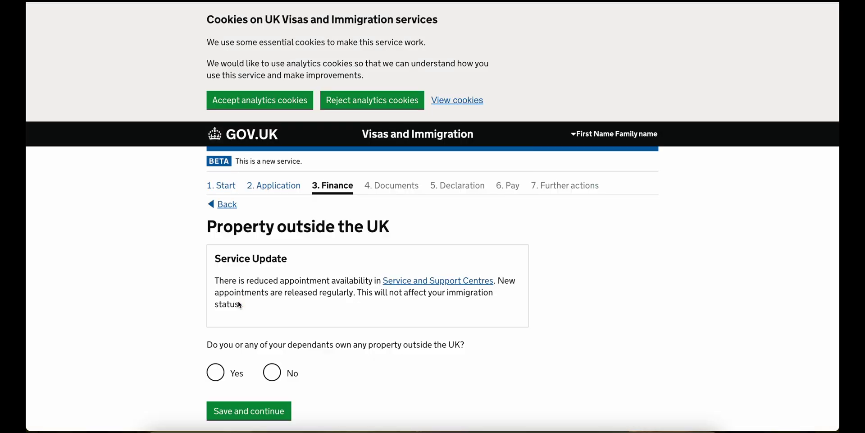
# - Answer No to owning property and to business interests outside the UK
pyautogui.scroll(-3, 240, 305)
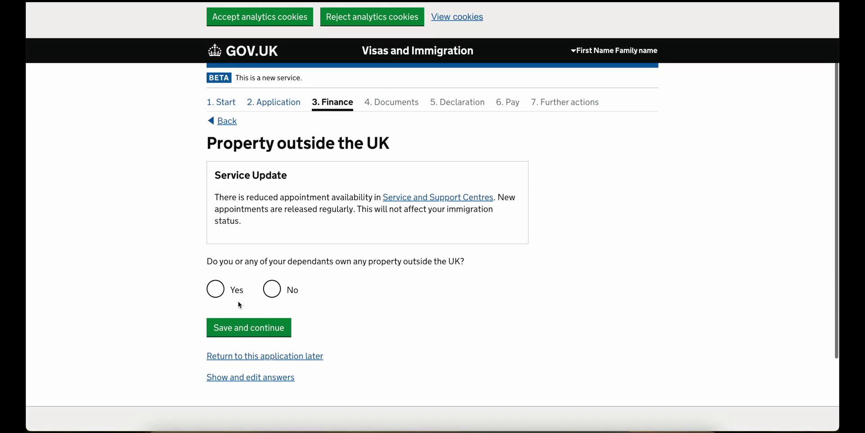
pyautogui.click(272, 253)
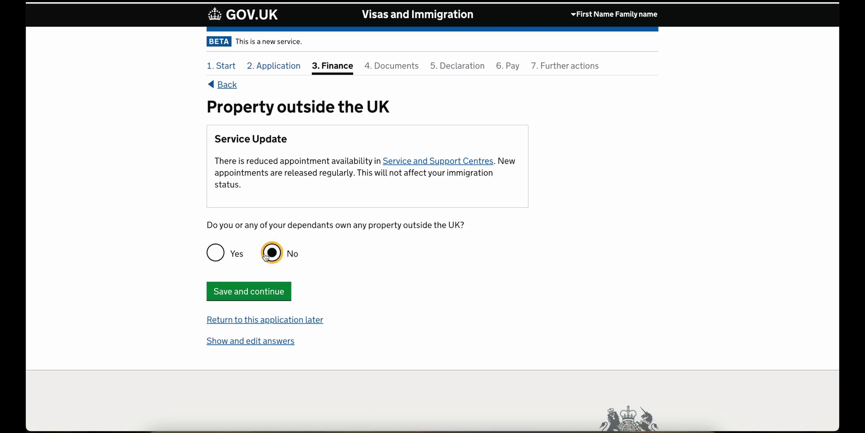
pyautogui.click(264, 287)
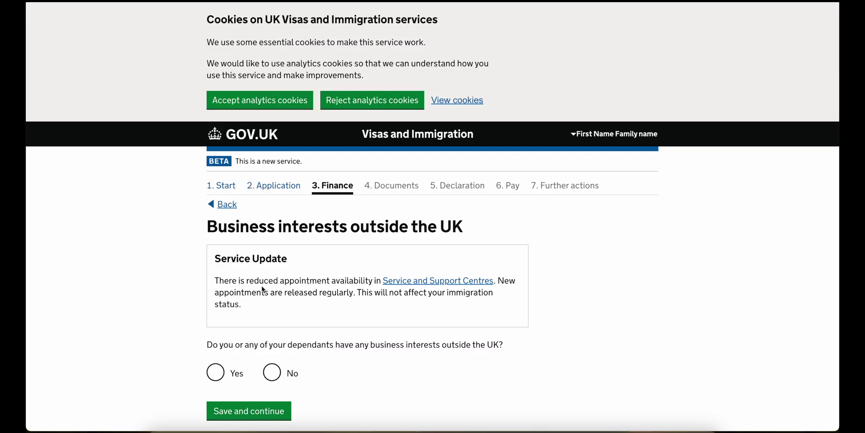
pyautogui.scroll(-3, 264, 290)
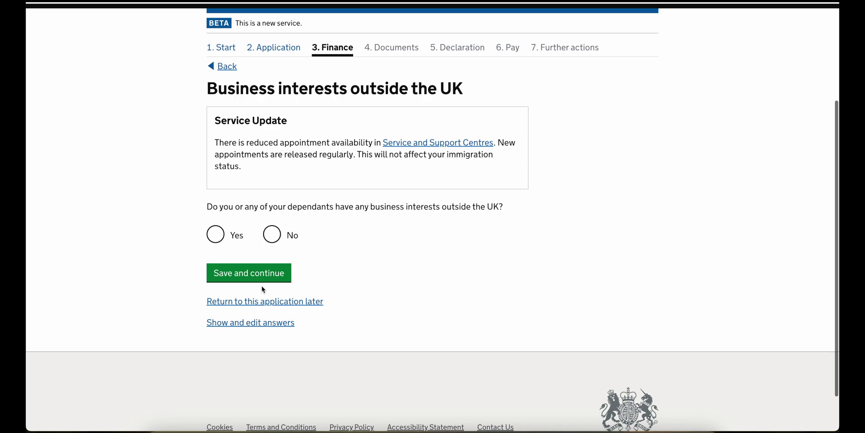
pyautogui.click(268, 227)
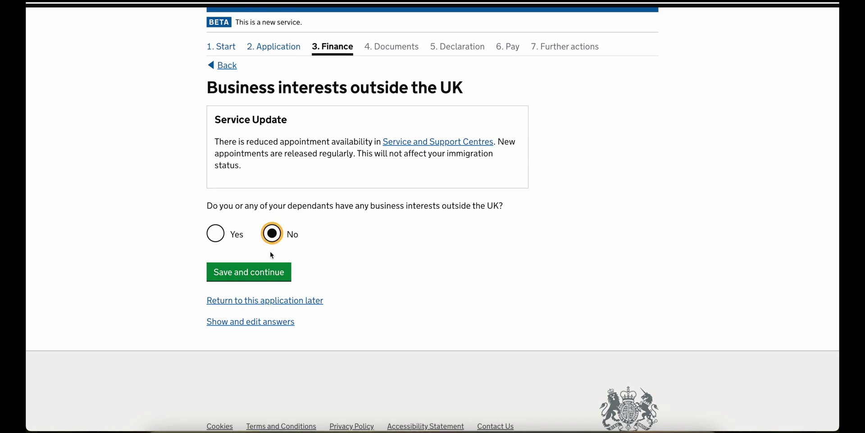
pyautogui.click(267, 268)
# - Answer No to other income sources and confirm the Finance answers
pyautogui.scroll(-2, 267, 269)
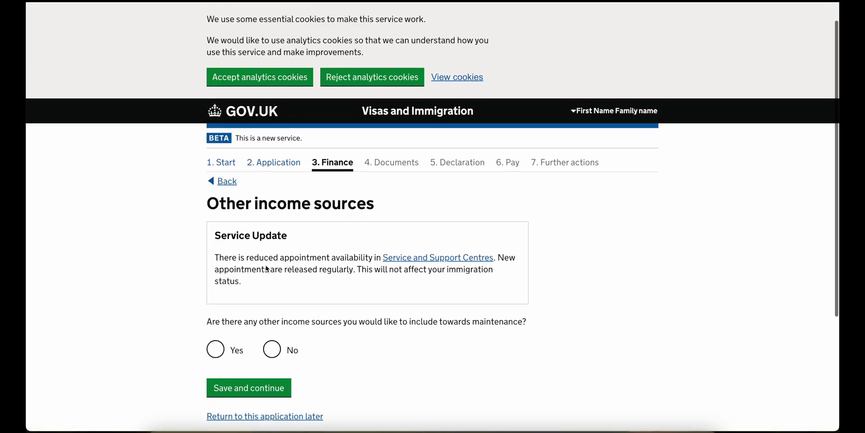
pyautogui.click(269, 273)
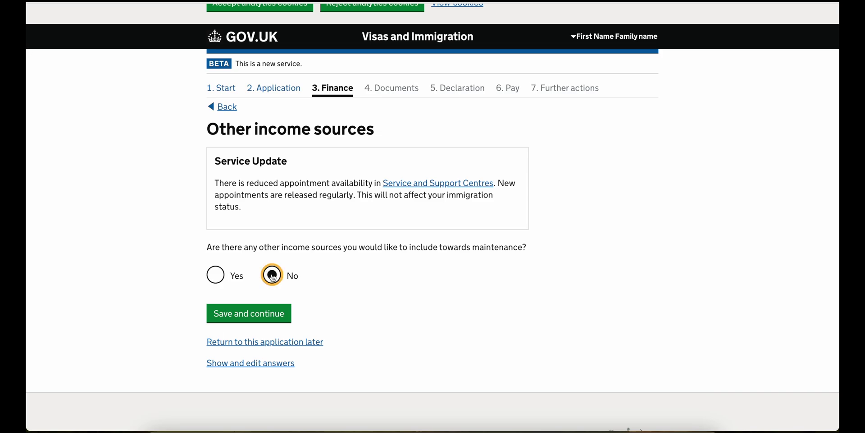
pyautogui.click(254, 314)
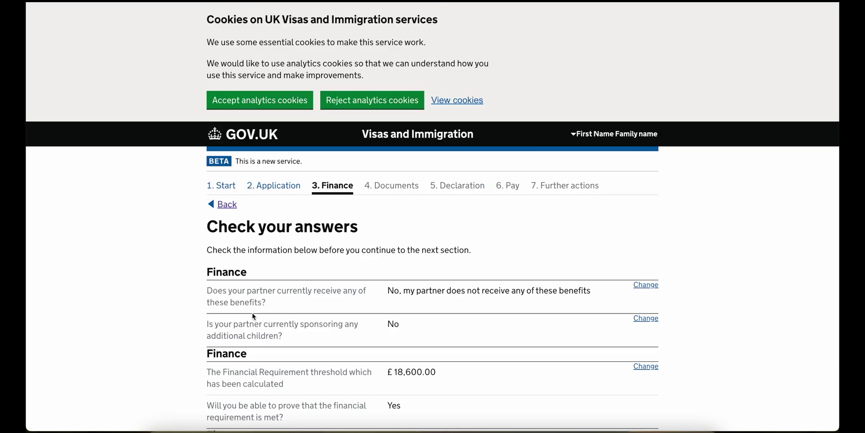
pyautogui.scroll(-2, 254, 317)
pyautogui.scroll(-20, 253, 317)
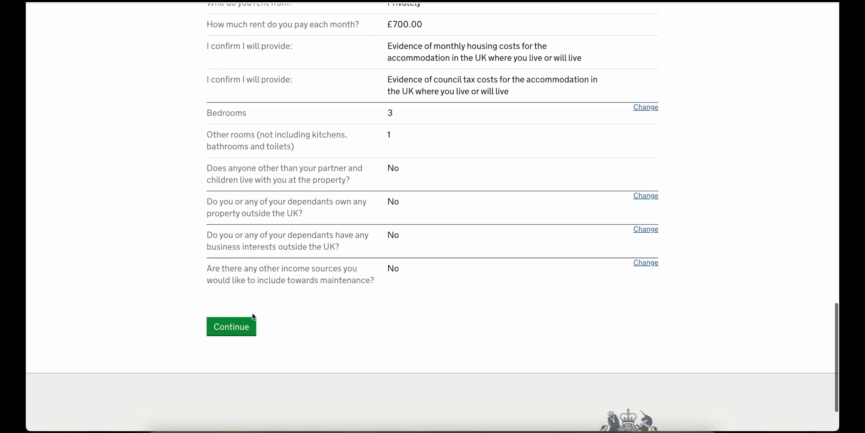
pyautogui.click(231, 258)
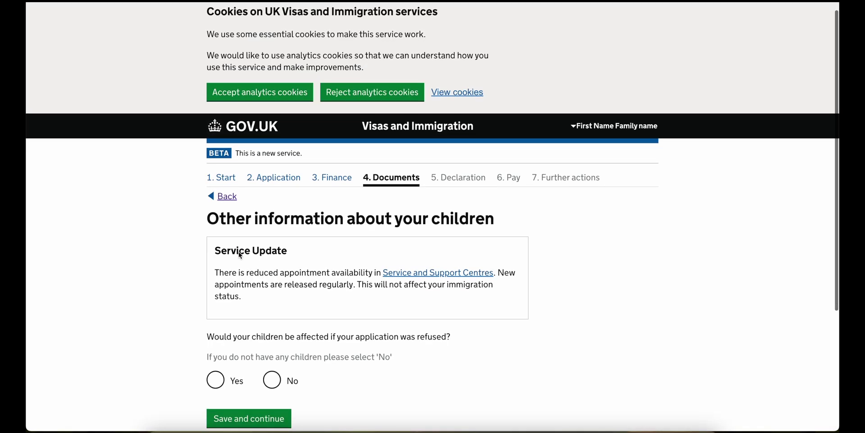
# - Answer that no children would be affected and save
pyautogui.scroll(-1, 240, 255)
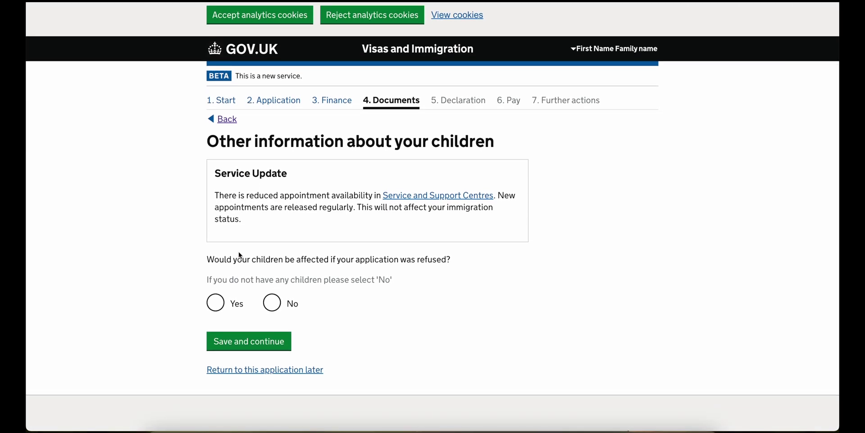
pyautogui.click(271, 304)
pyautogui.click(248, 341)
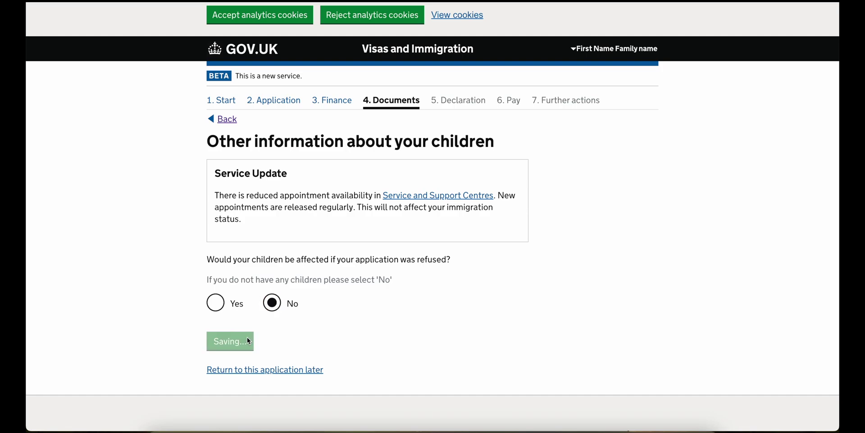
# - State other family members are affected, entering 'Partner and his work', and save
pyautogui.scroll(-3, 247, 337)
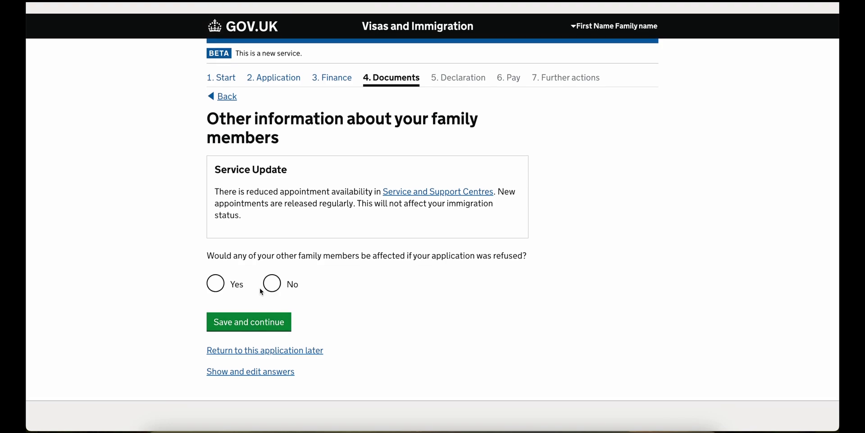
pyautogui.click(243, 288)
pyautogui.write('Partner and his work')
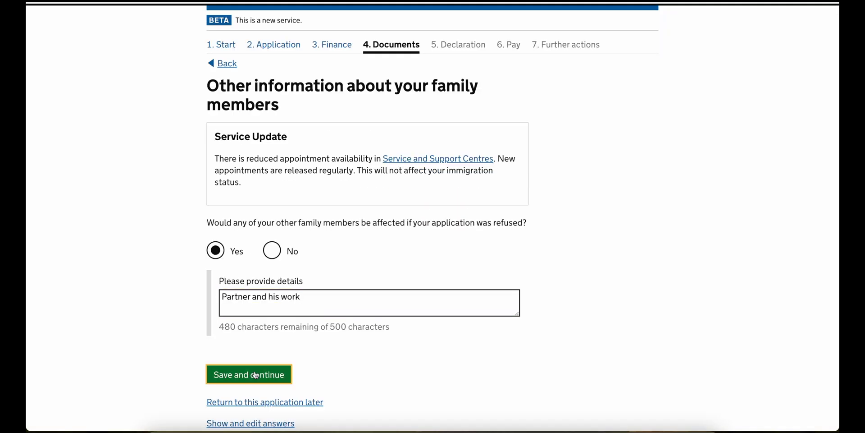
pyautogui.click(248, 372)
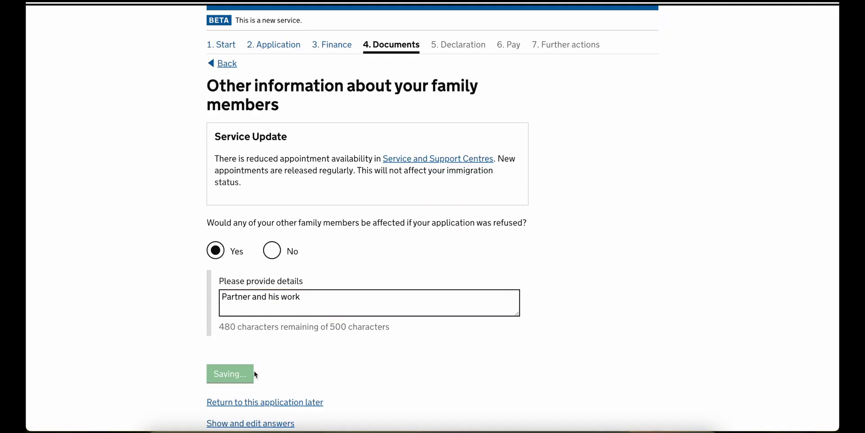
# - Give the other reason: 'I would like to settle in UK on the basis of 5 years lawful residence.'
pyautogui.scroll(-5, 255, 374)
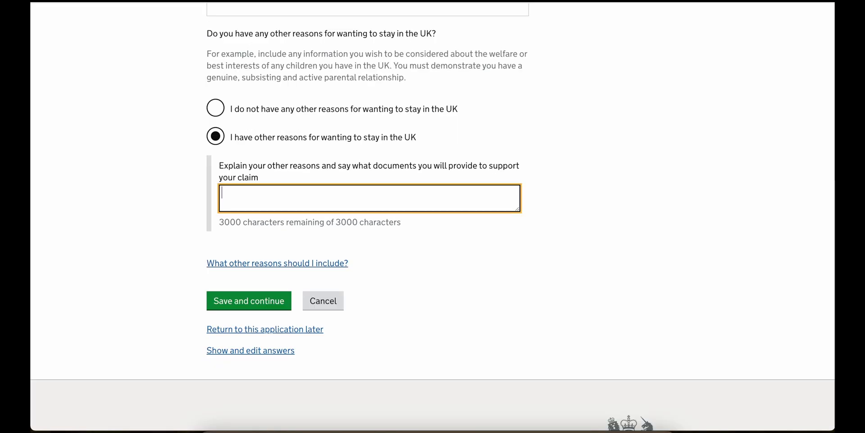
pyautogui.write('I wo')
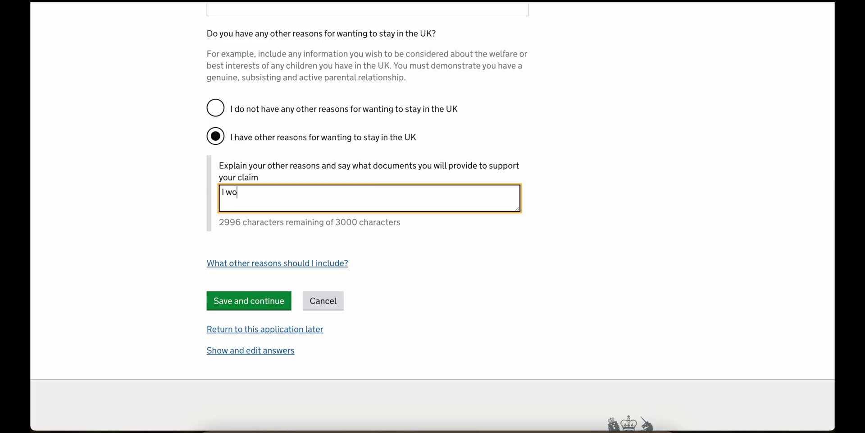
pyautogui.write('uld lik')
pyautogui.write('e to ')
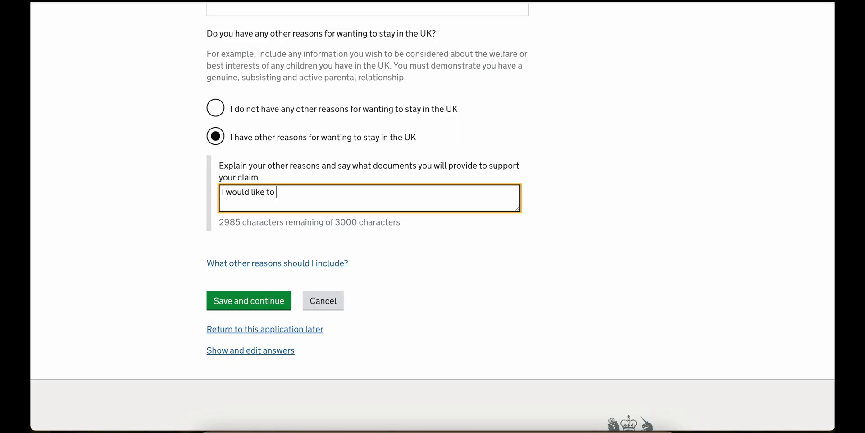
pyautogui.write('settle in UK')
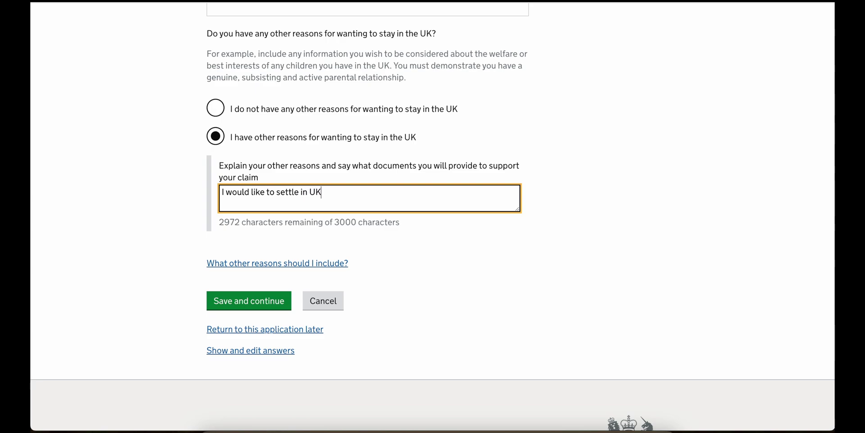
pyautogui.write(' on the bas')
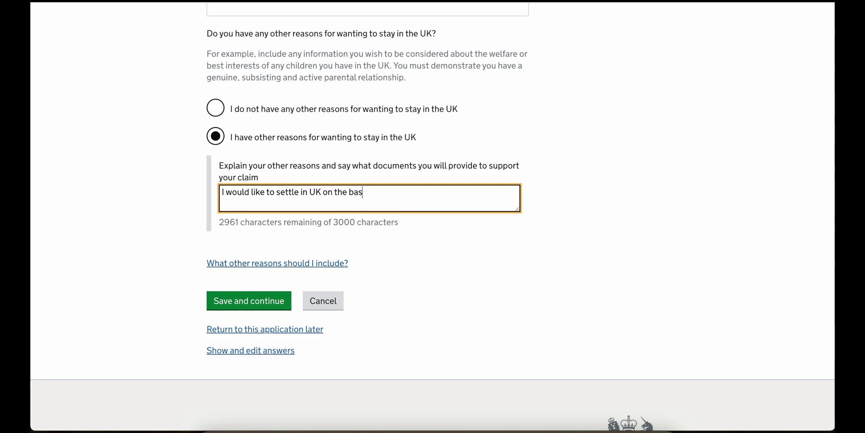
pyautogui.write('is of ')
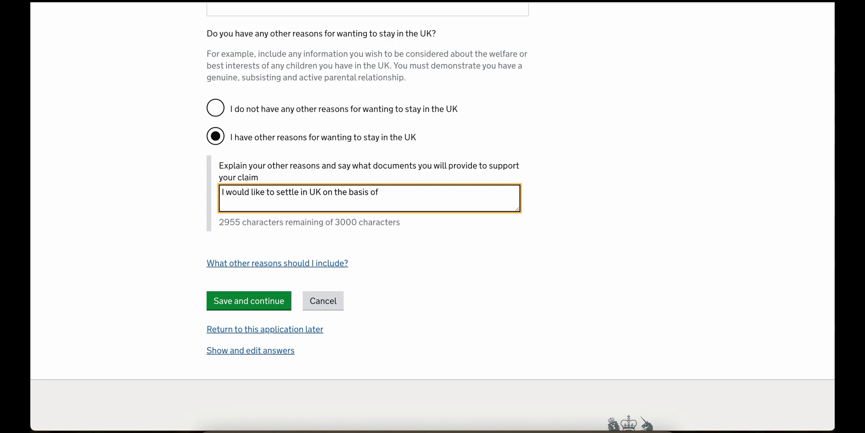
pyautogui.write('5 years')
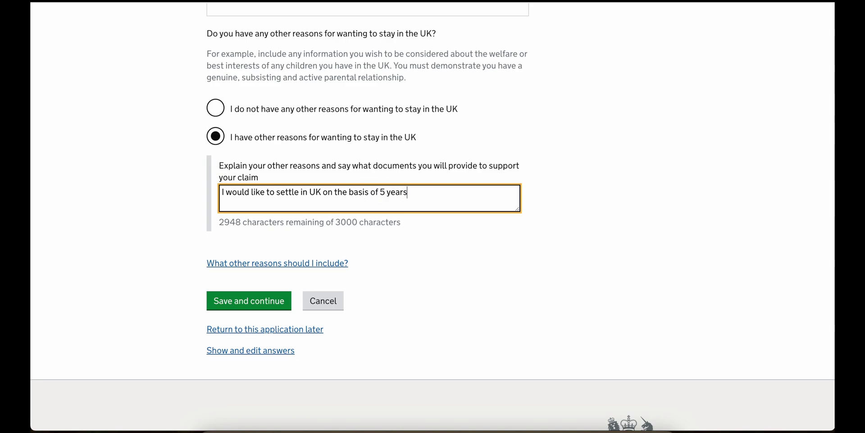
pyautogui.write(' lawfu')
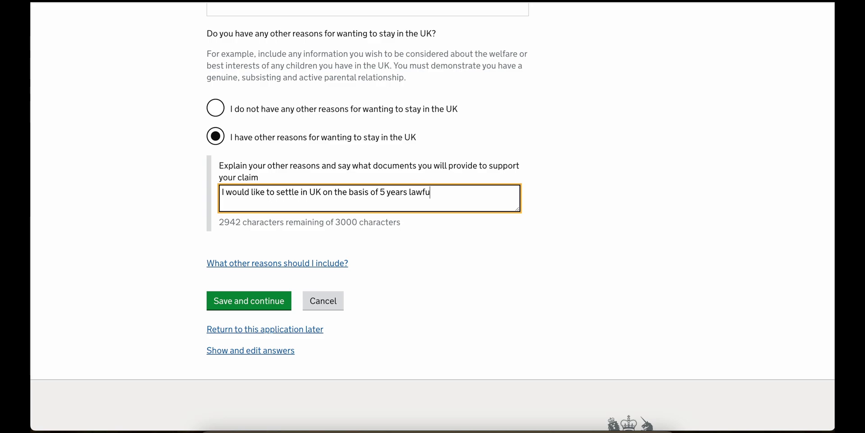
pyautogui.write('l residence.')
# - Save the other reasons, then tick BRP, Indian passport, Ecctis letter, degree certificate and other-reasons documents
pyautogui.click(249, 300)
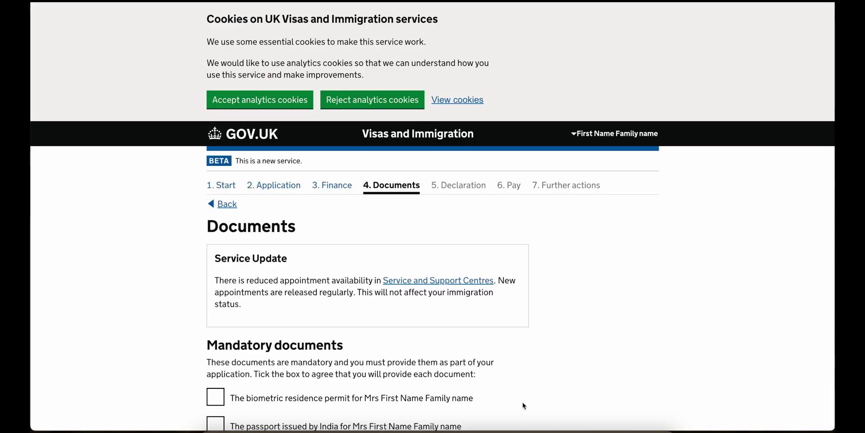
pyautogui.scroll(-2, 210, 300)
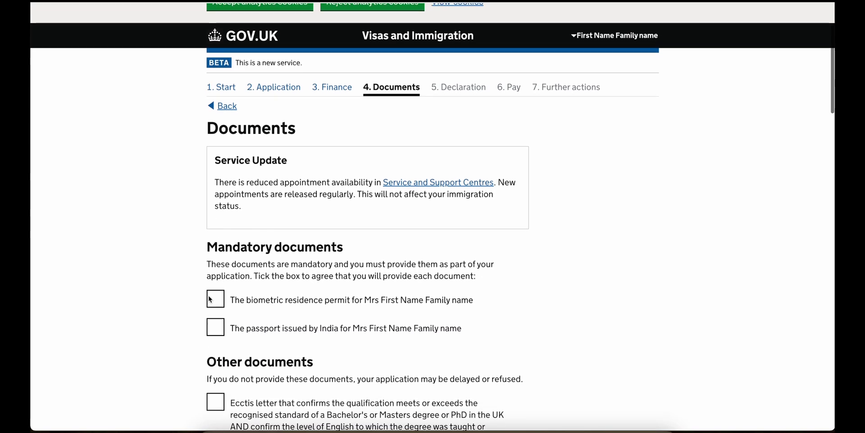
pyautogui.click(212, 302)
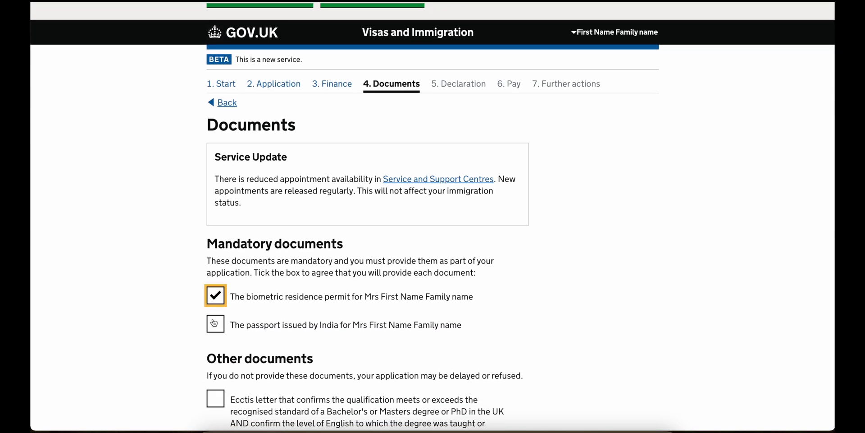
pyautogui.click(214, 322)
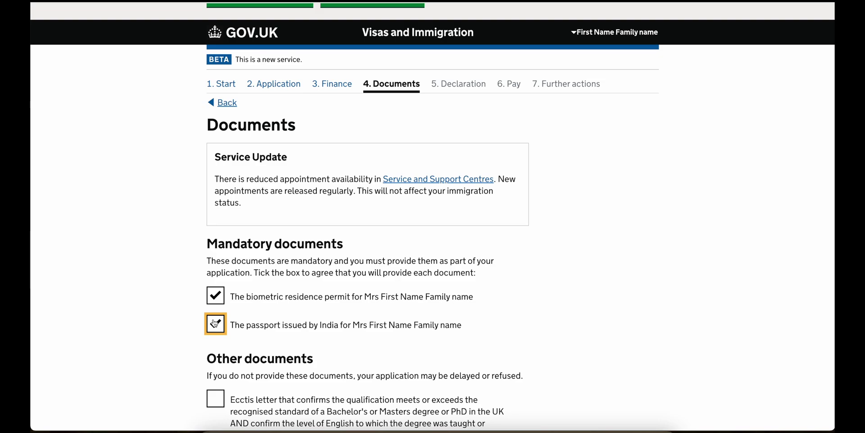
pyautogui.scroll(-5, 215, 322)
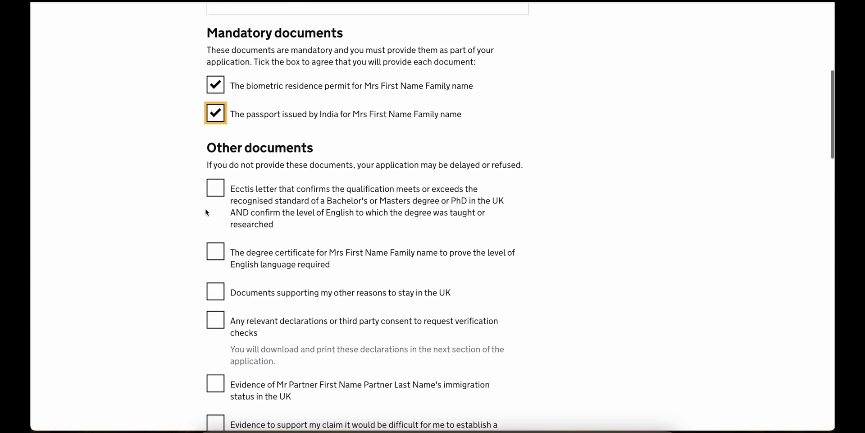
pyautogui.click(215, 187)
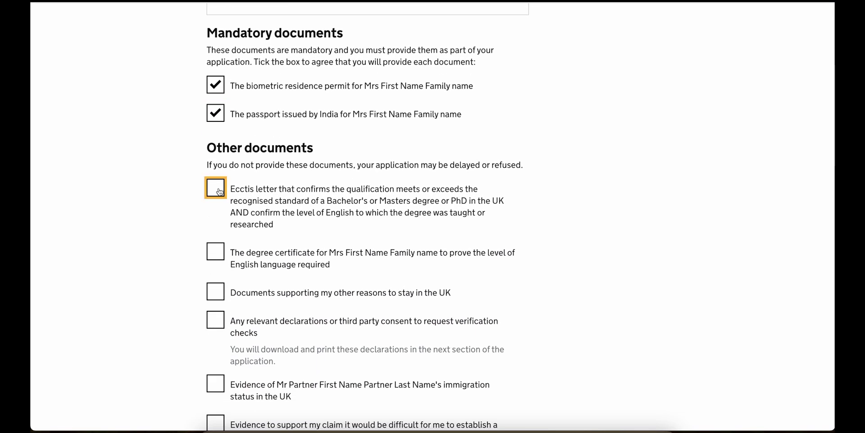
pyautogui.click(219, 254)
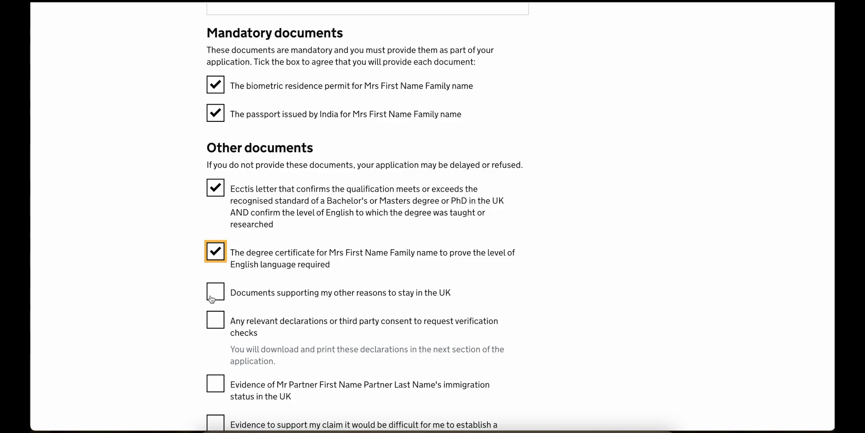
pyautogui.click(214, 293)
# - Tick declarations, partner's immigration status, private life difficulty, council tax, marriage certificate and joint correspondence
pyautogui.scroll(-3, 211, 297)
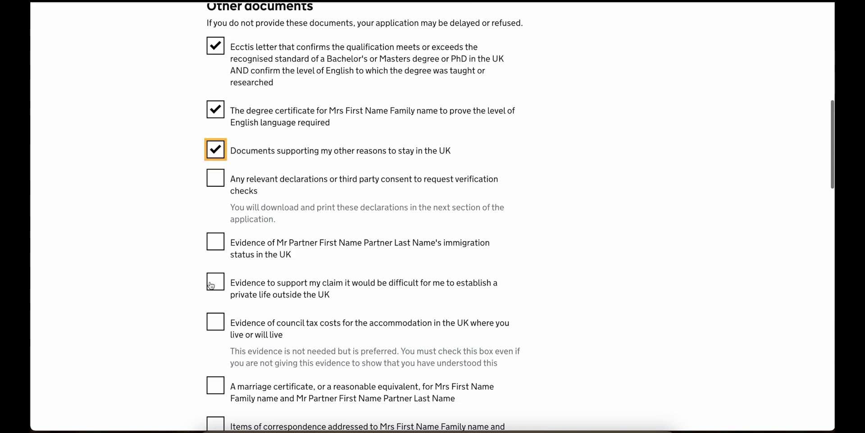
pyautogui.click(217, 189)
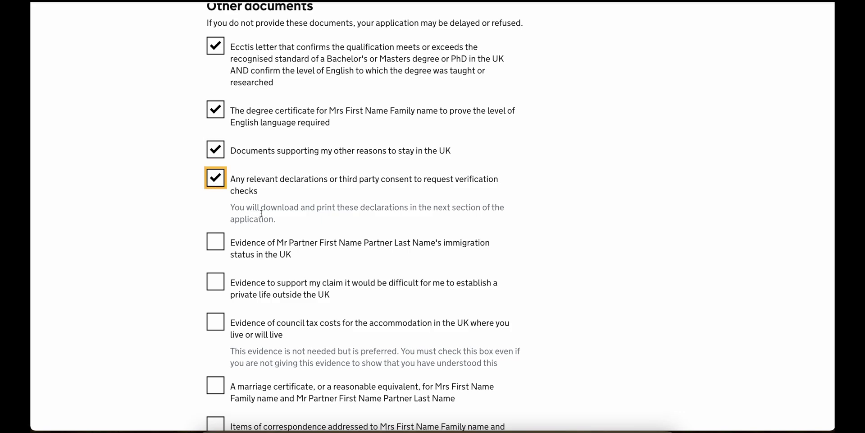
pyautogui.click(217, 242)
pyautogui.scroll(-3, 217, 242)
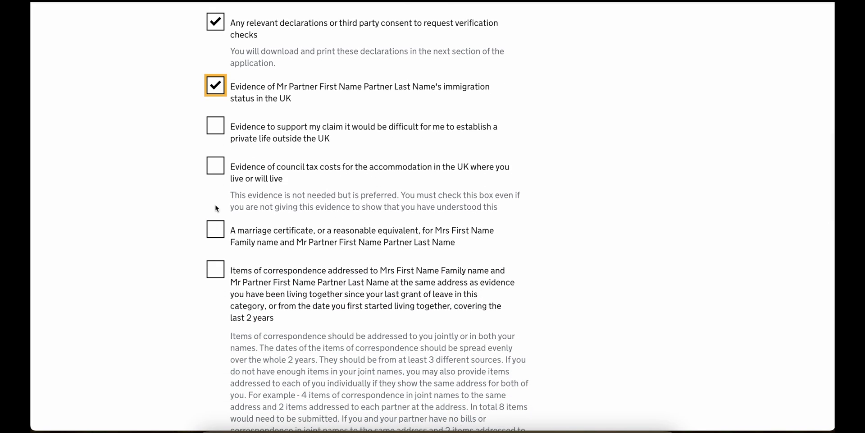
pyautogui.click(218, 132)
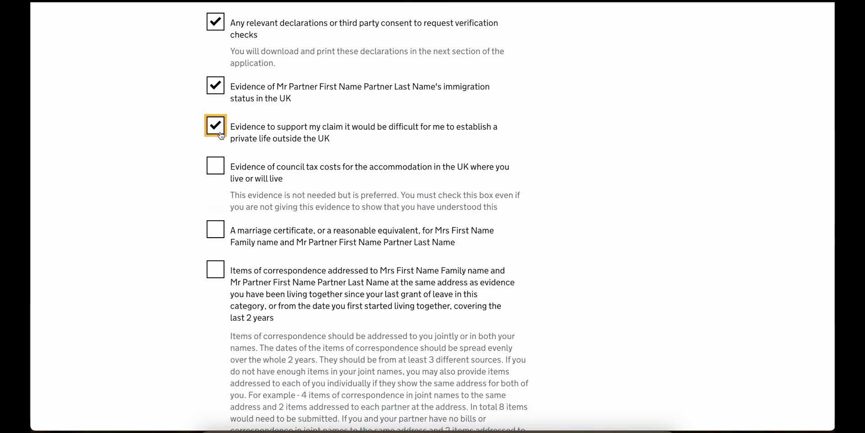
pyautogui.click(217, 168)
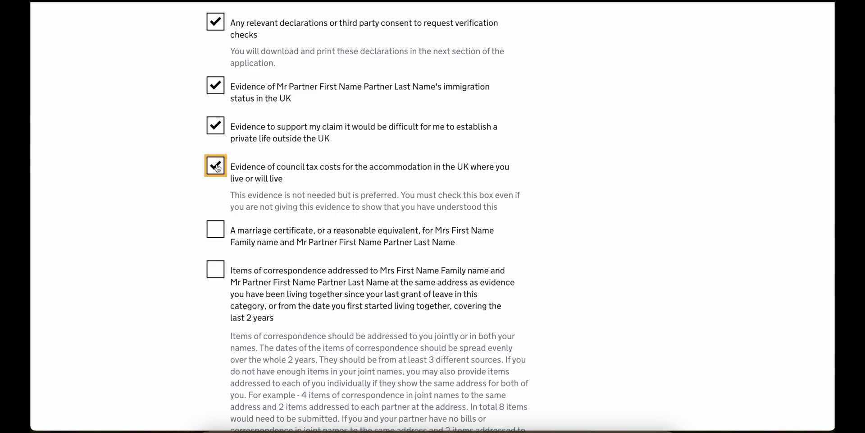
pyautogui.click(214, 240)
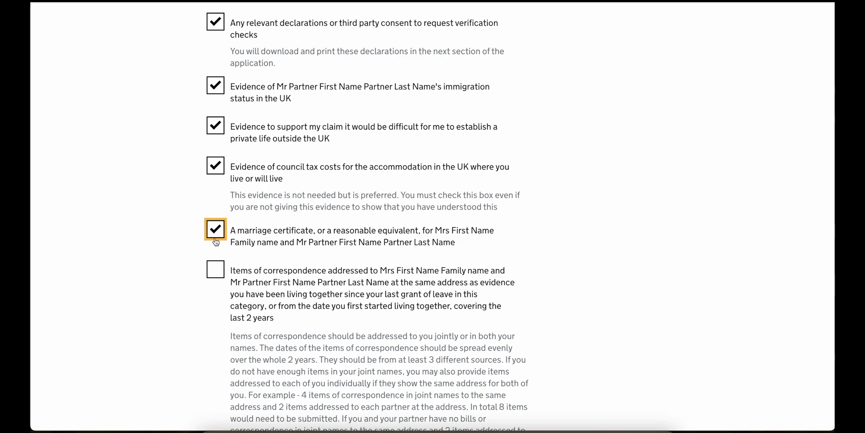
pyautogui.click(220, 275)
# - Tick housing costs, signed contract, bank statements, employer letter, P60 and six months' payslips, then save
pyautogui.scroll(-8, 219, 277)
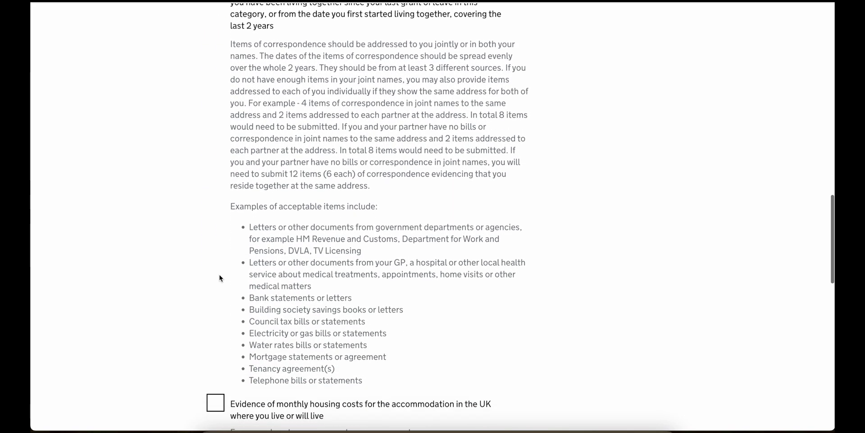
pyautogui.scroll(-3, 220, 274)
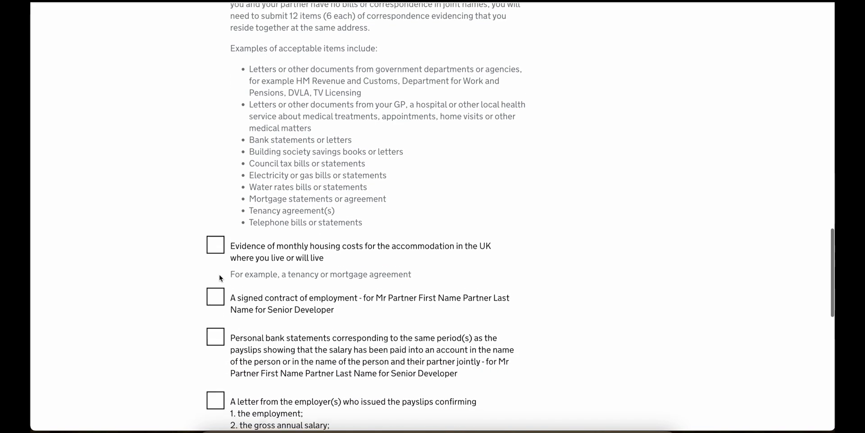
pyautogui.click(219, 219)
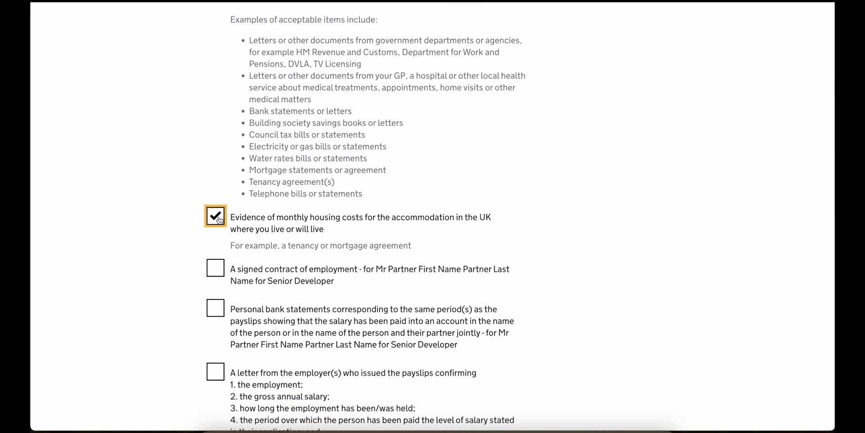
pyautogui.scroll(-2, 219, 219)
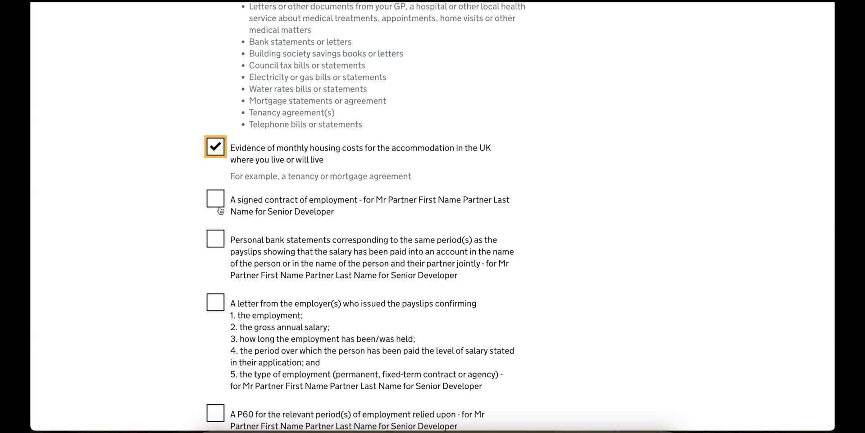
pyautogui.click(220, 199)
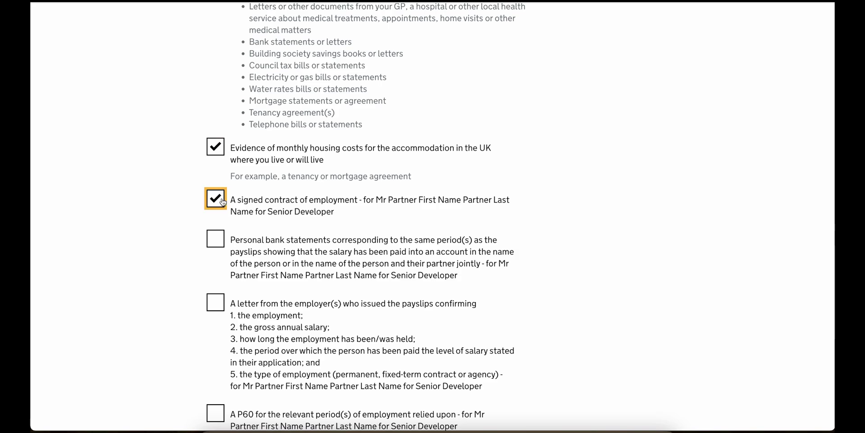
pyautogui.click(216, 242)
pyautogui.scroll(-2, 217, 242)
pyautogui.click(217, 242)
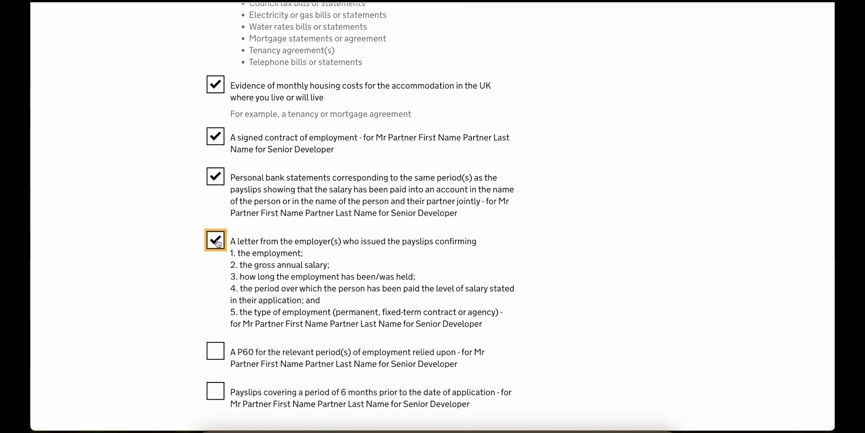
pyautogui.scroll(-3, 217, 243)
pyautogui.click(218, 252)
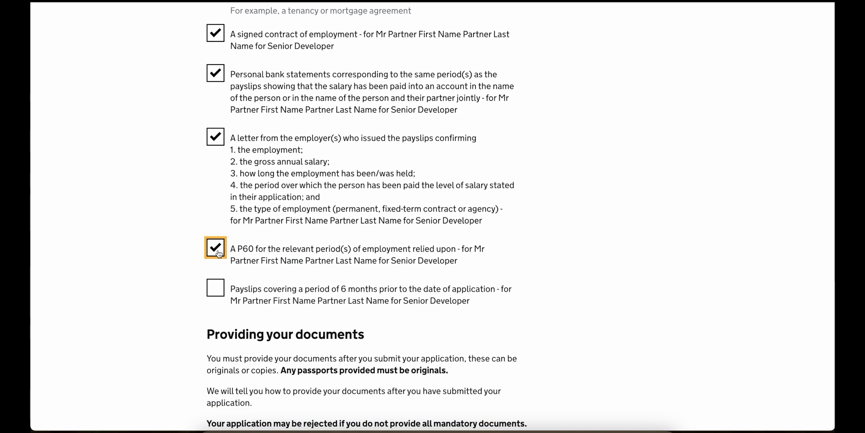
pyautogui.click(219, 293)
pyautogui.scroll(-2, 219, 297)
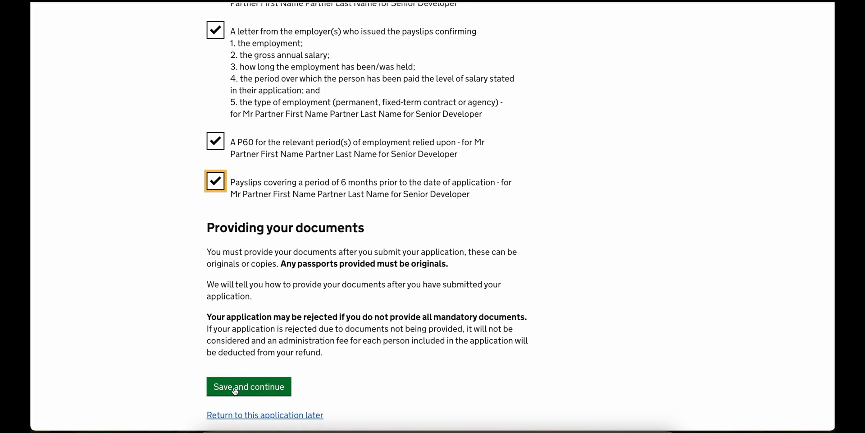
pyautogui.click(234, 386)
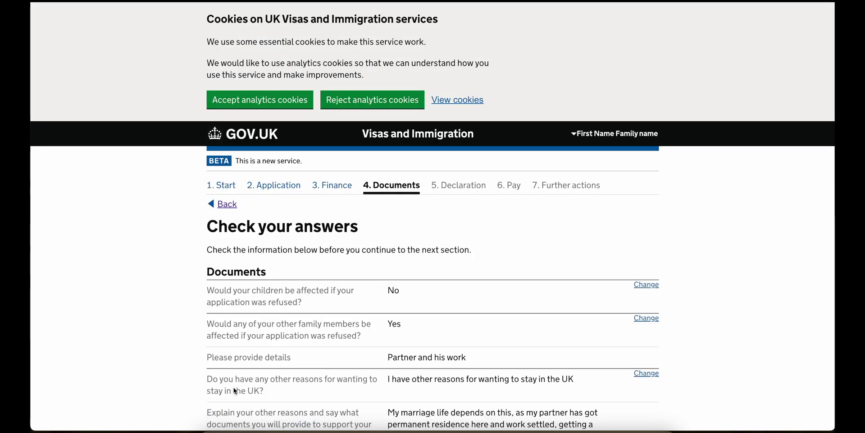
# - Continue past the Documents summary and open the verification consent declaration document
pyautogui.scroll(-3, 234, 390)
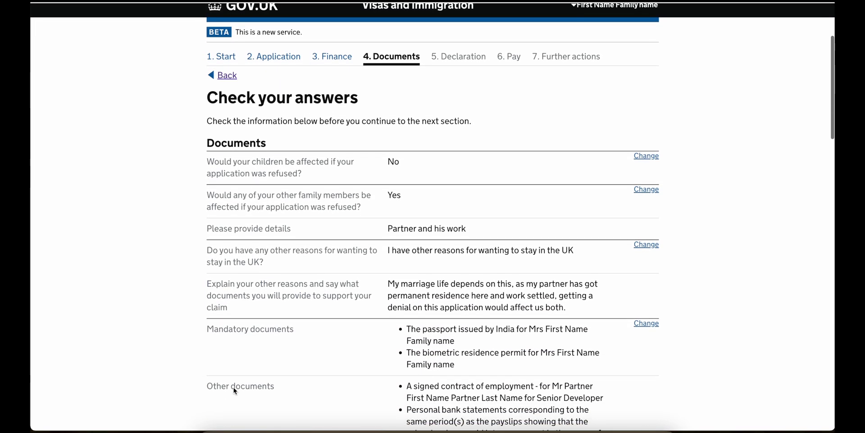
pyautogui.scroll(-15, 235, 390)
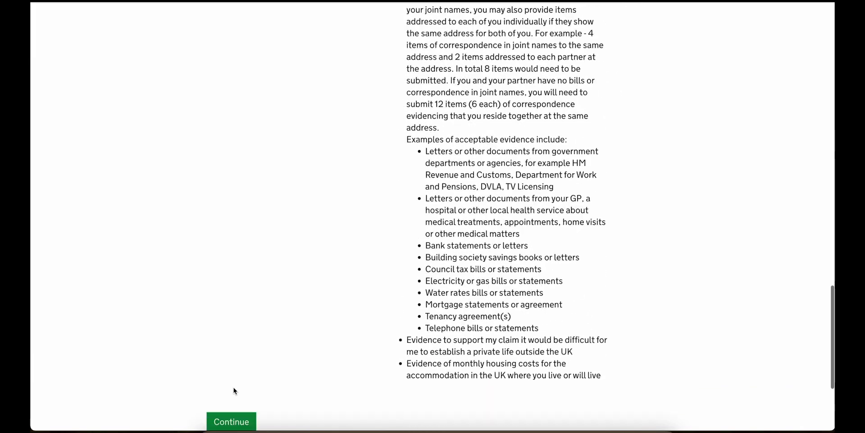
pyautogui.click(234, 419)
pyautogui.click(294, 227)
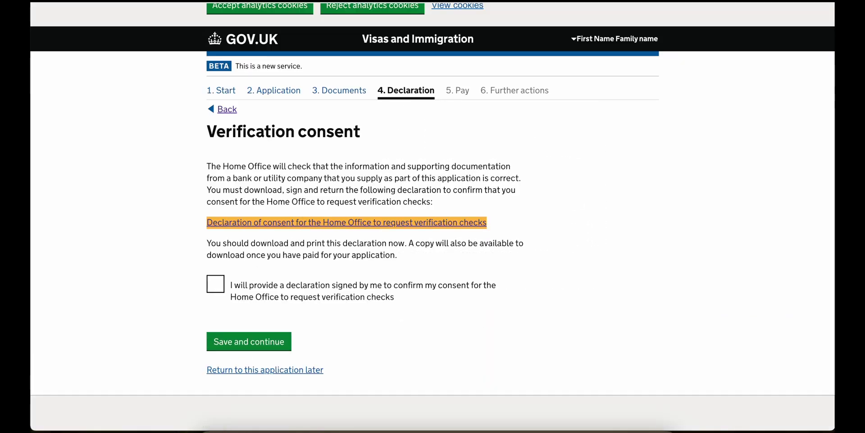
# - Scroll through all three pages of the family_consent.pdf declaration
pyautogui.scroll(-5, 460, 184)
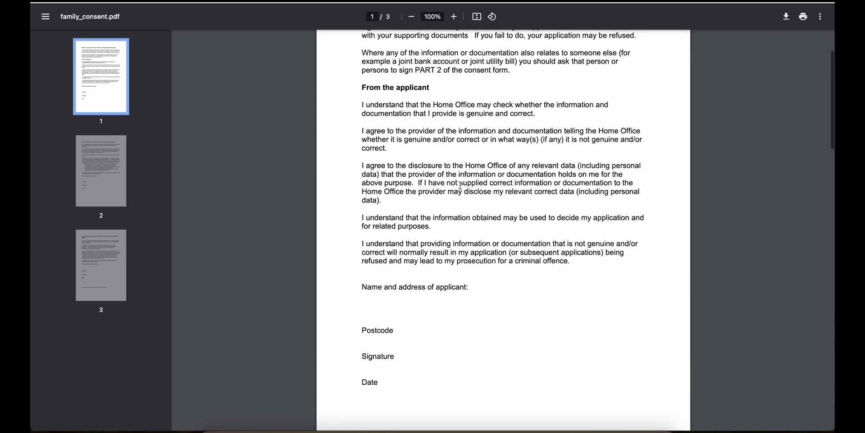
pyautogui.scroll(-10, 460, 185)
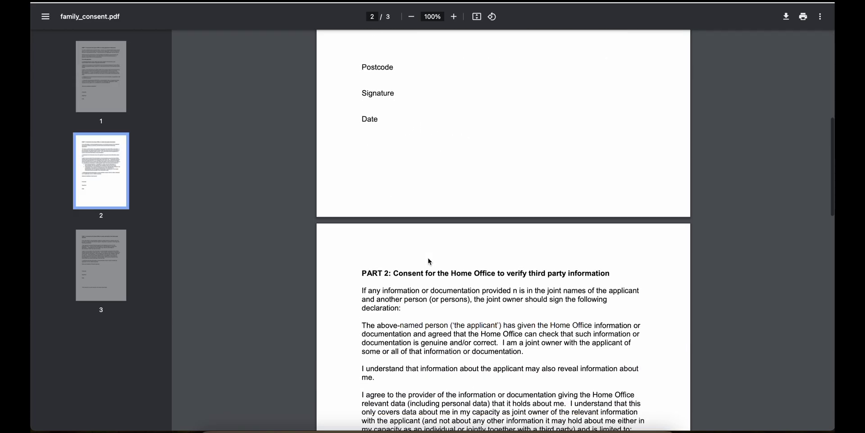
pyautogui.scroll(-12, 429, 261)
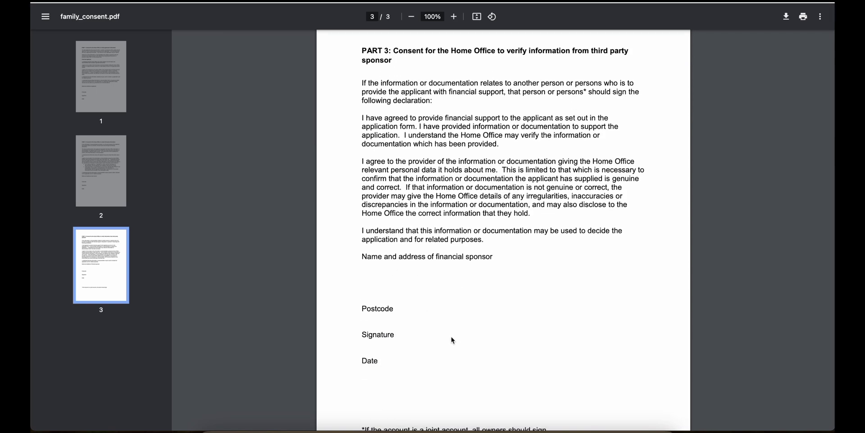
pyautogui.scroll(-2, 411, 380)
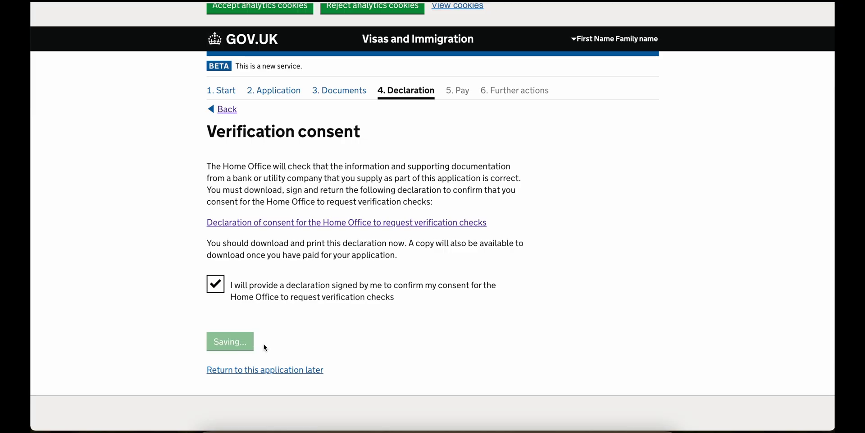
# - Accept the visa conditions and save
pyautogui.scroll(-2, 265, 347)
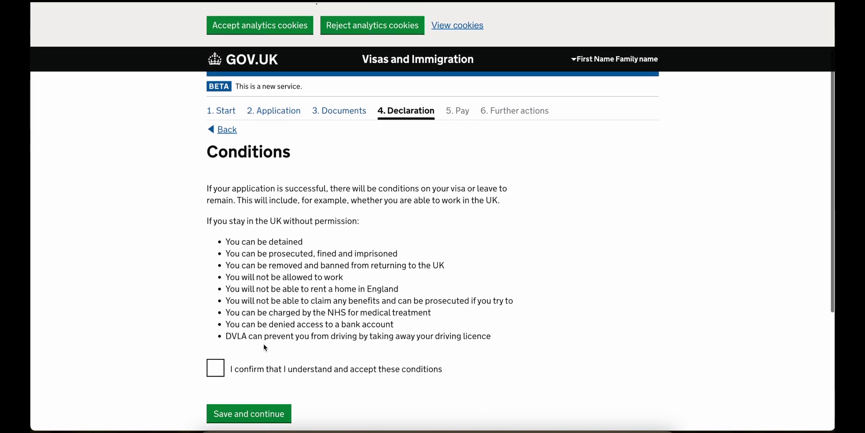
pyautogui.click(257, 349)
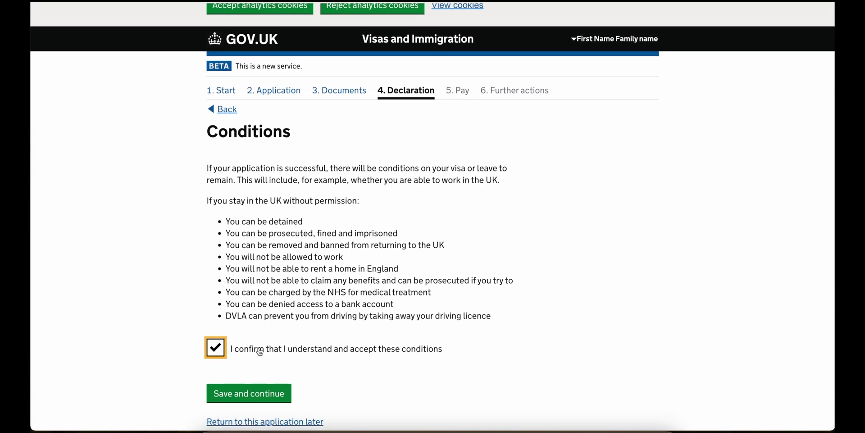
pyautogui.click(259, 396)
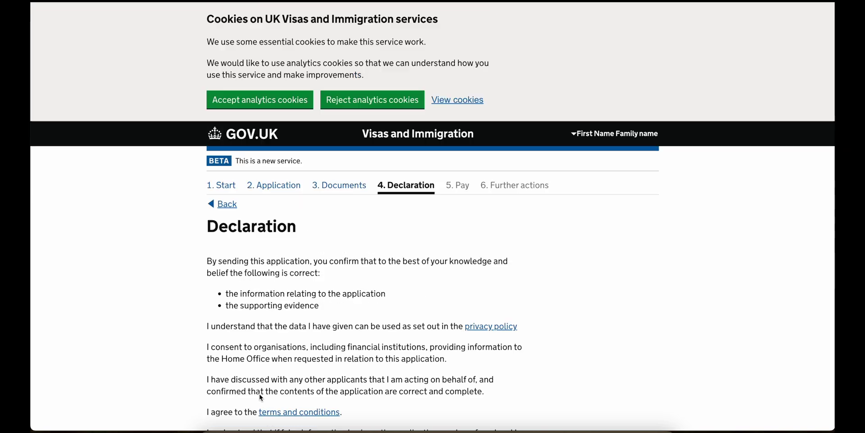
# - Declare as the applicant aged 18 or over, accept the declaration, and continue past the summary
pyautogui.scroll(-3, 261, 397)
pyautogui.scroll(-3, 260, 397)
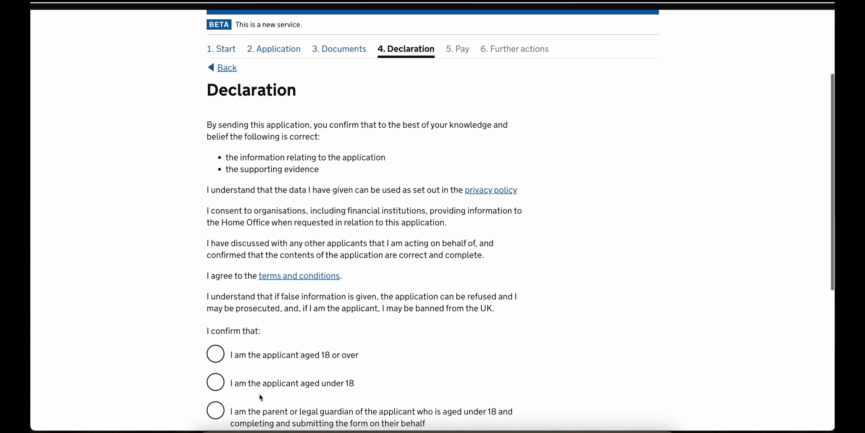
pyautogui.click(266, 270)
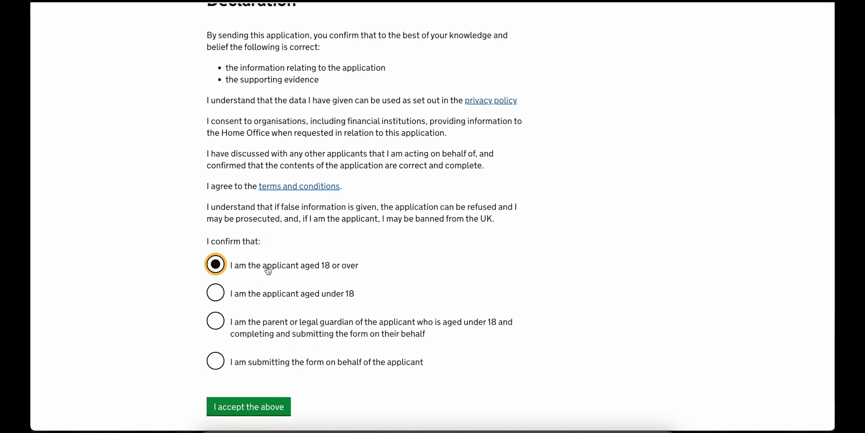
pyautogui.click(271, 407)
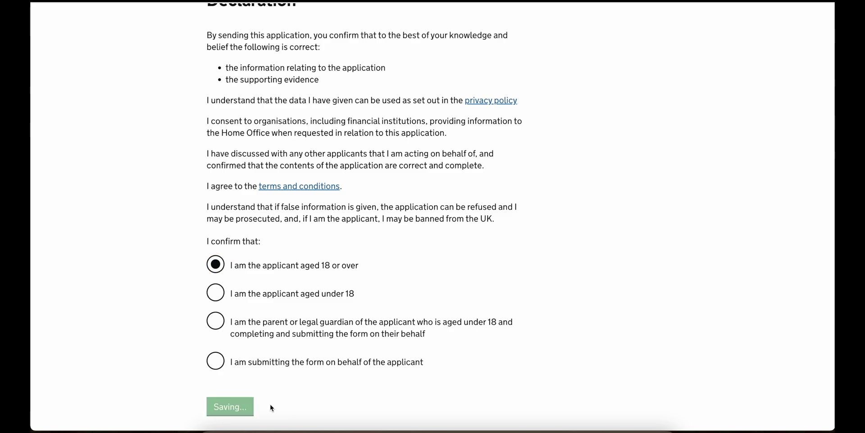
pyautogui.scroll(-3, 270, 407)
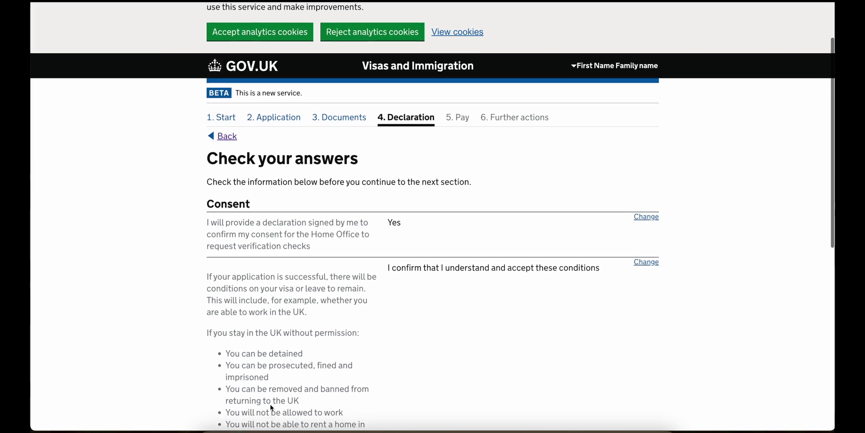
pyautogui.scroll(-7, 270, 407)
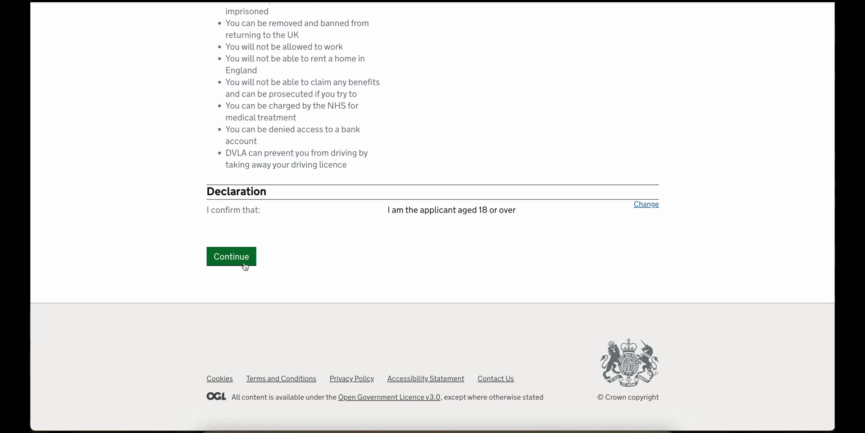
pyautogui.click(245, 265)
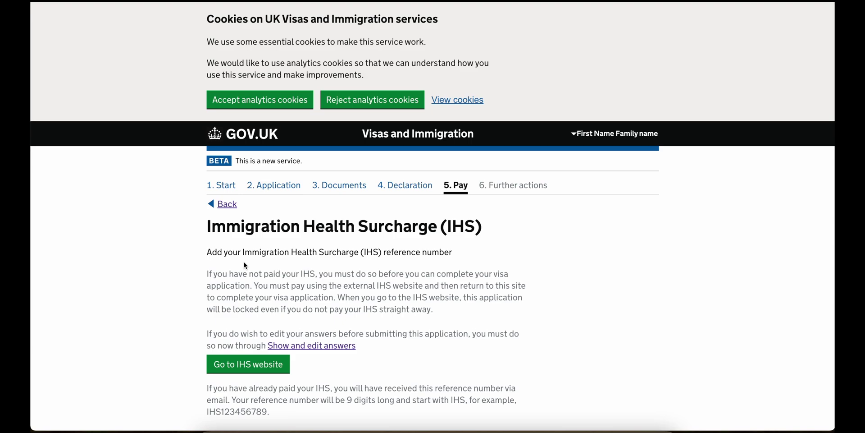
# - Scroll down the Immigration Health Surcharge page
pyautogui.scroll(-3, 244, 262)
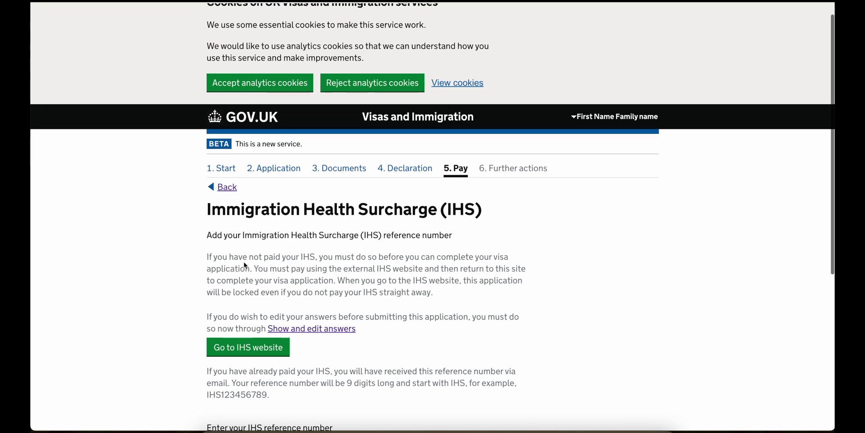